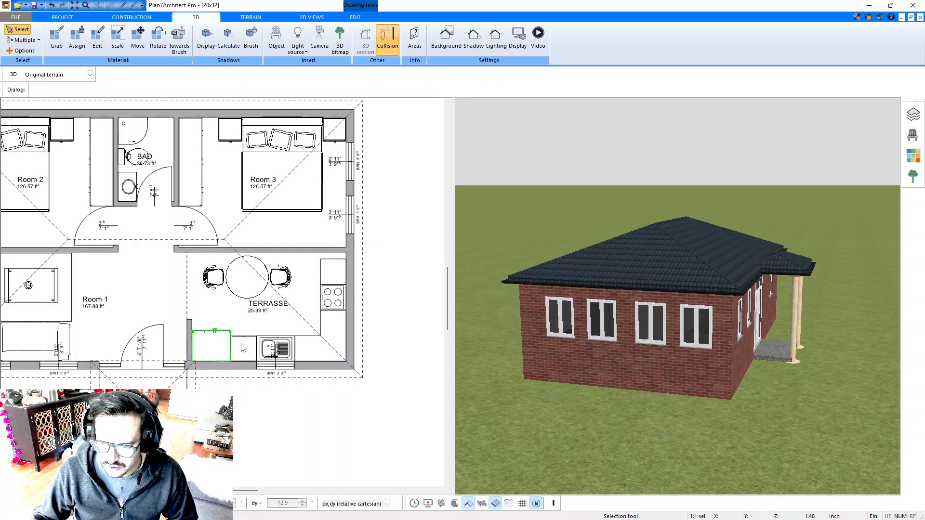
- Examine the house's exterior, the porch roof and the main roof's eaves in 3D alongside the floor plan
{"action": "scroll", "coordinate": [257, 343], "scroll_direction": "down", "scroll_amount": 1}
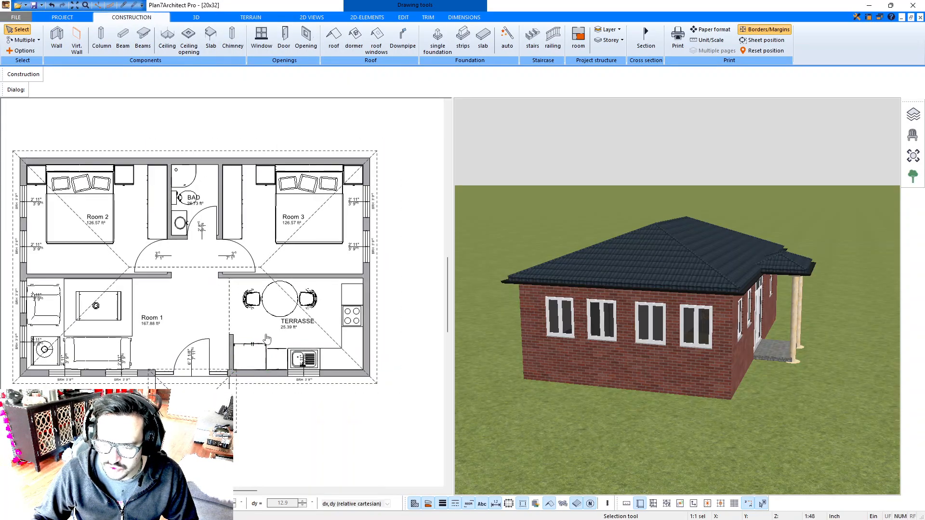
{"action": "middle_click_drag", "start_coordinate": [267, 340], "coordinate": [278, 331]}
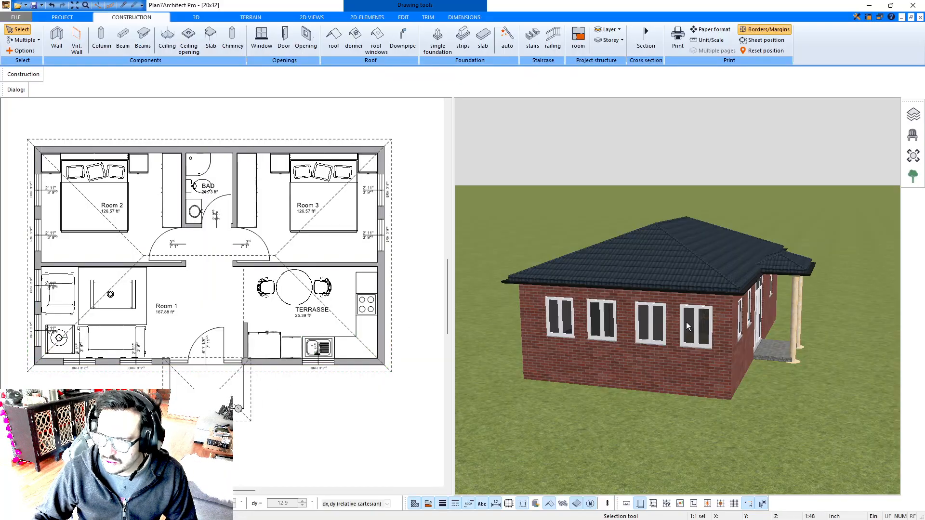
{"action": "left_click", "coordinate": [673, 320]}
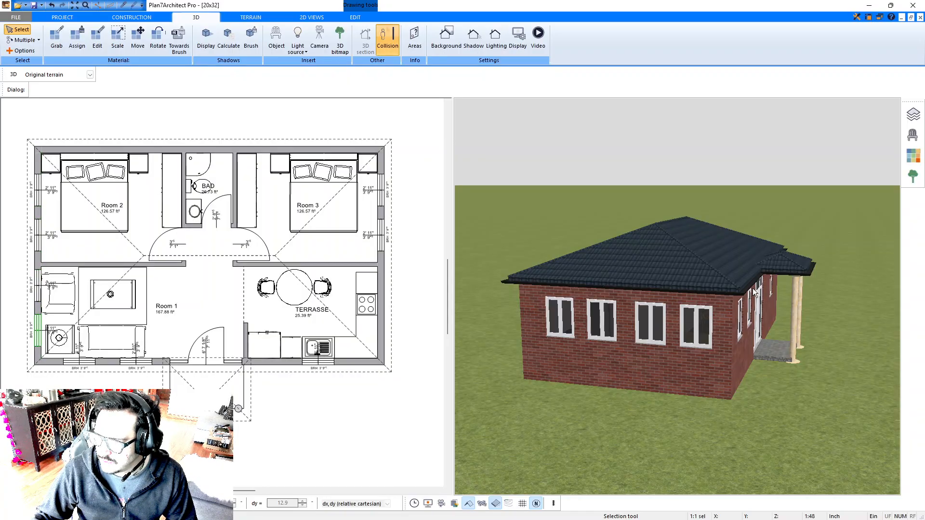
{"action": "left_click_drag", "start_coordinate": [744, 295], "coordinate": [808, 300]}
{"action": "scroll", "coordinate": [721, 305], "scroll_direction": "up", "scroll_amount": 2}
{"action": "left_click_drag", "start_coordinate": [719, 305], "coordinate": [725, 280]}
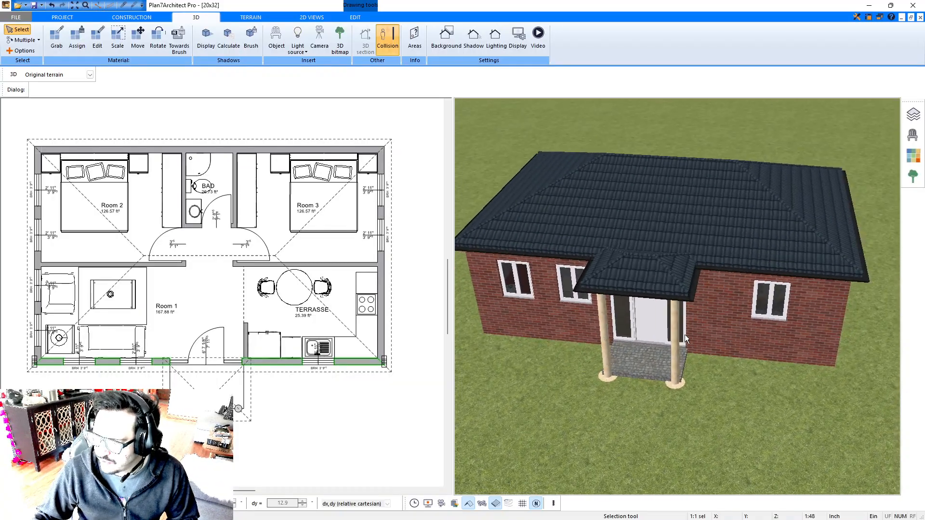
{"action": "left_click_drag", "start_coordinate": [678, 346], "coordinate": [692, 323]}
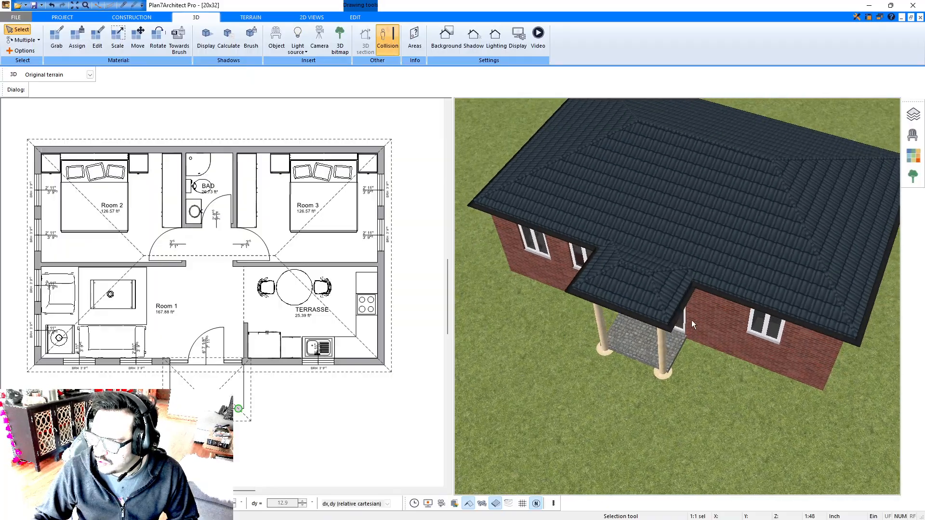
{"action": "scroll", "coordinate": [692, 323], "scroll_direction": "up", "scroll_amount": 8}
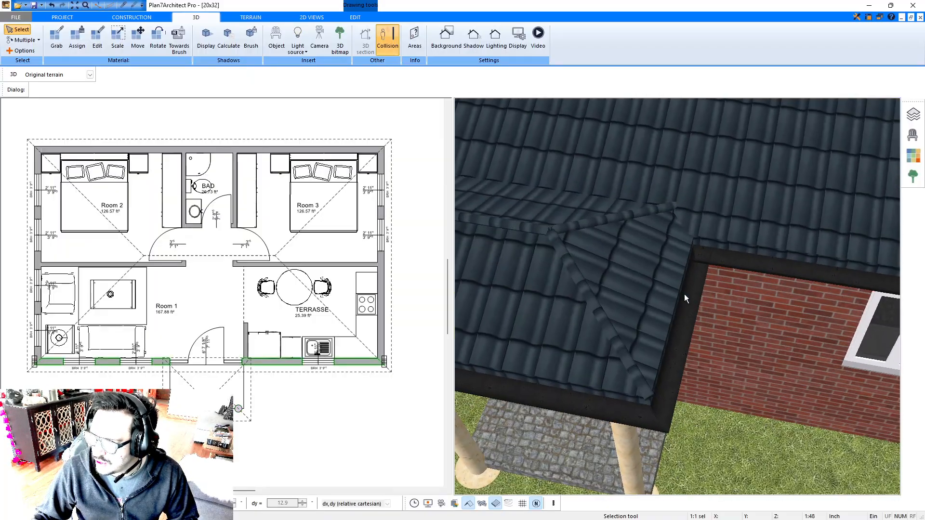
{"action": "scroll", "coordinate": [684, 293], "scroll_direction": "down", "scroll_amount": 5}
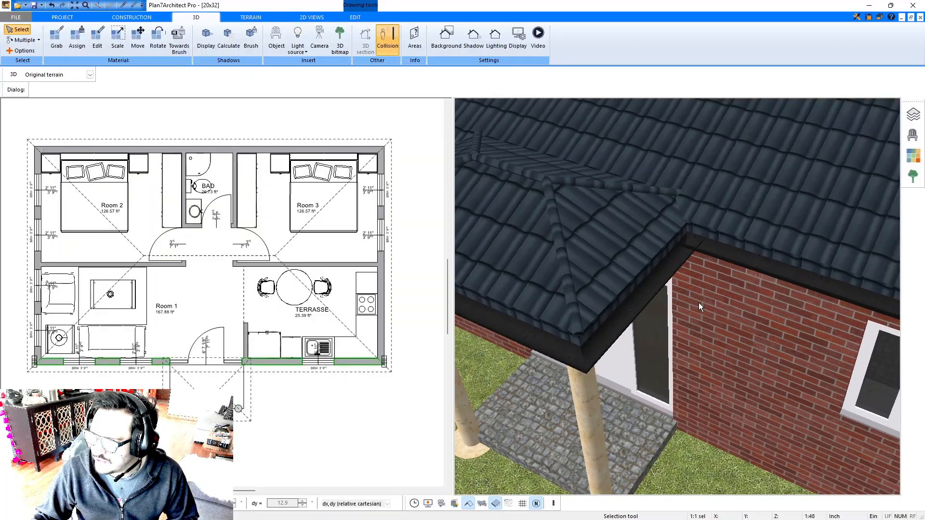
{"action": "scroll", "coordinate": [705, 236], "scroll_direction": "down", "scroll_amount": 4}
{"action": "left_click", "coordinate": [666, 245]}
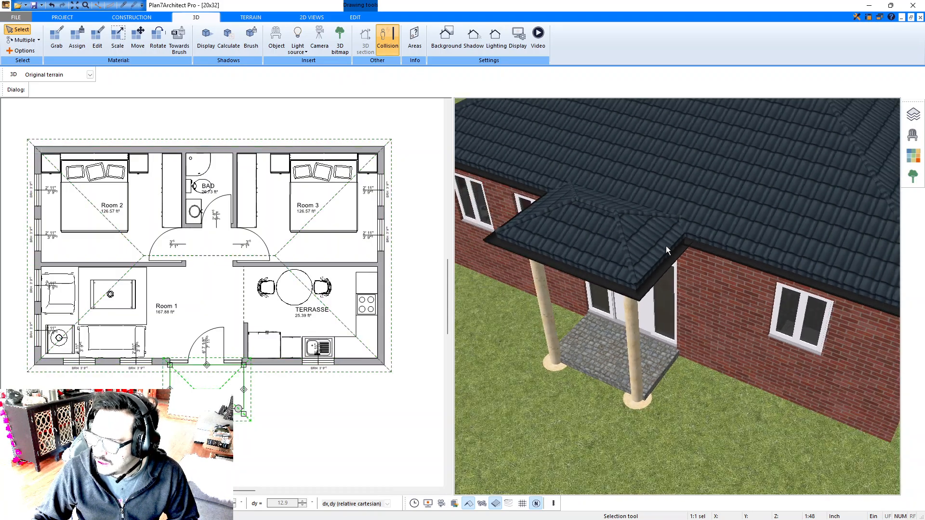
{"action": "left_click_drag", "start_coordinate": [681, 247], "coordinate": [511, 264]}
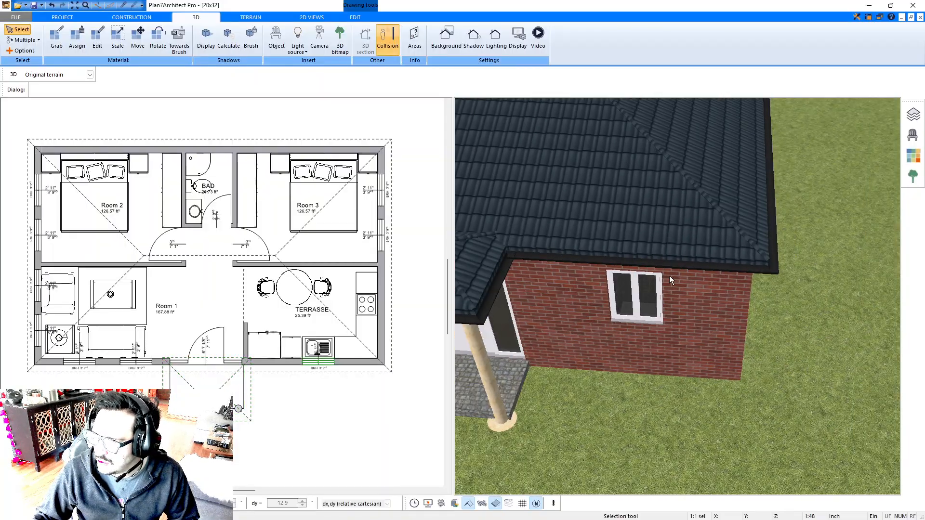
{"action": "scroll", "coordinate": [780, 273], "scroll_direction": "down", "scroll_amount": 10}
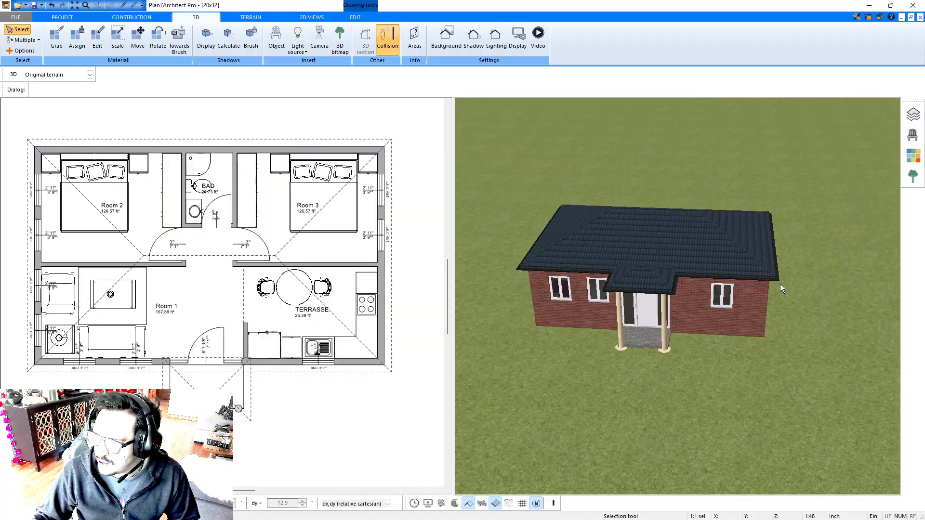
- Place an RR100 Vz Bfs downpipe at the outer wall corner beside the kitchen
{"action": "left_click", "coordinate": [131, 17]}
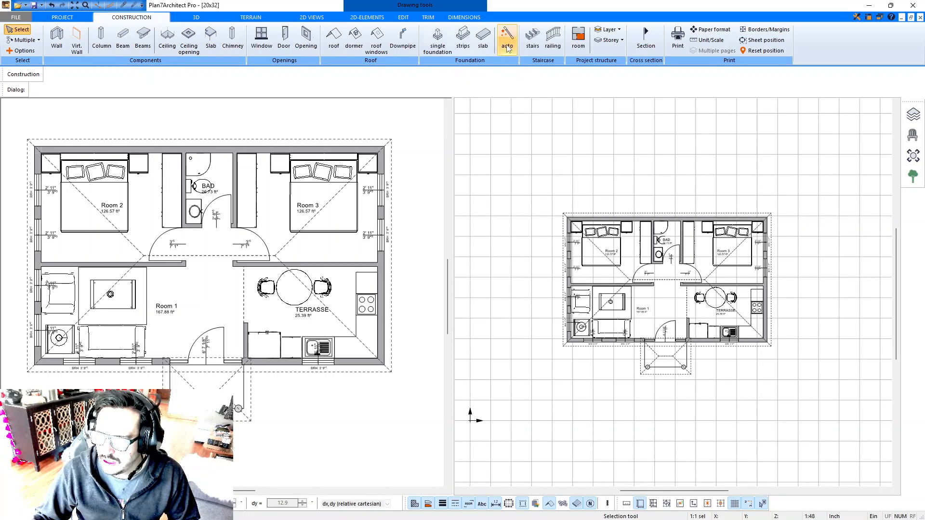
{"action": "left_click", "coordinate": [403, 39]}
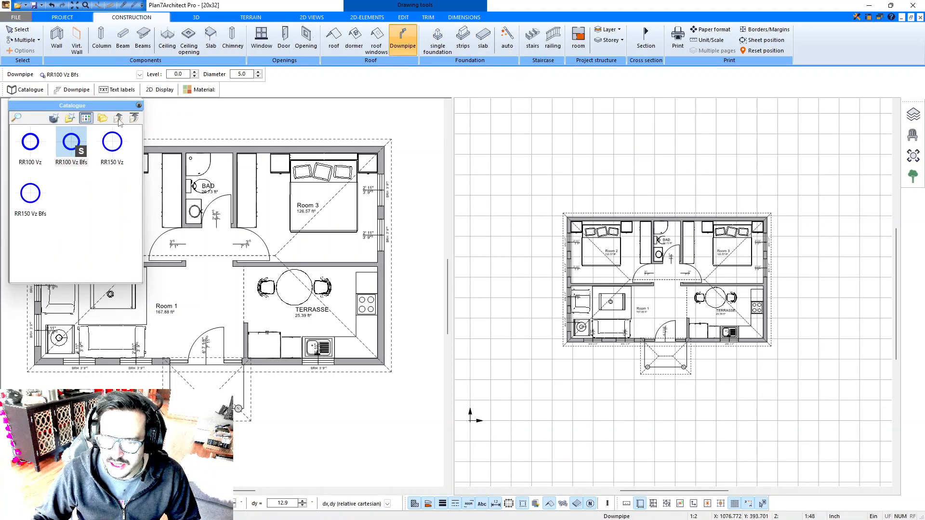
{"action": "left_click", "coordinate": [72, 144]}
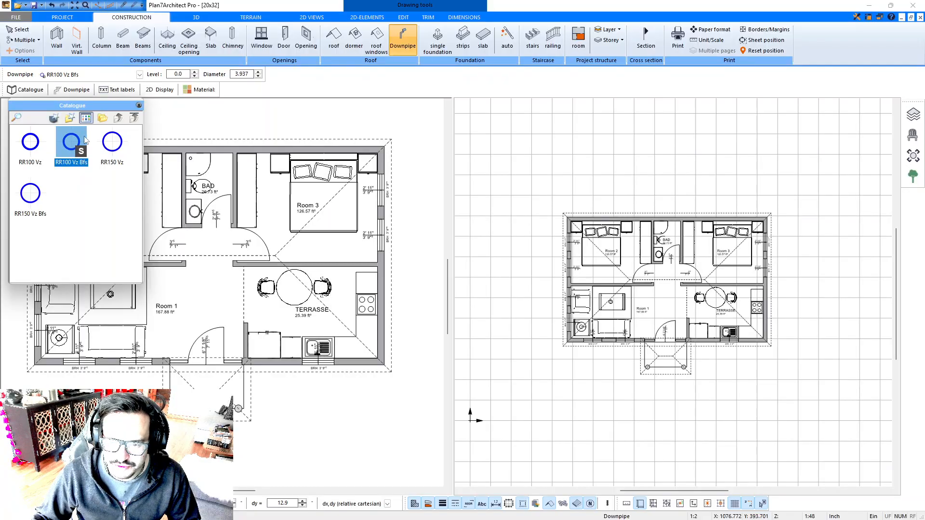
{"action": "left_click", "coordinate": [139, 105]}
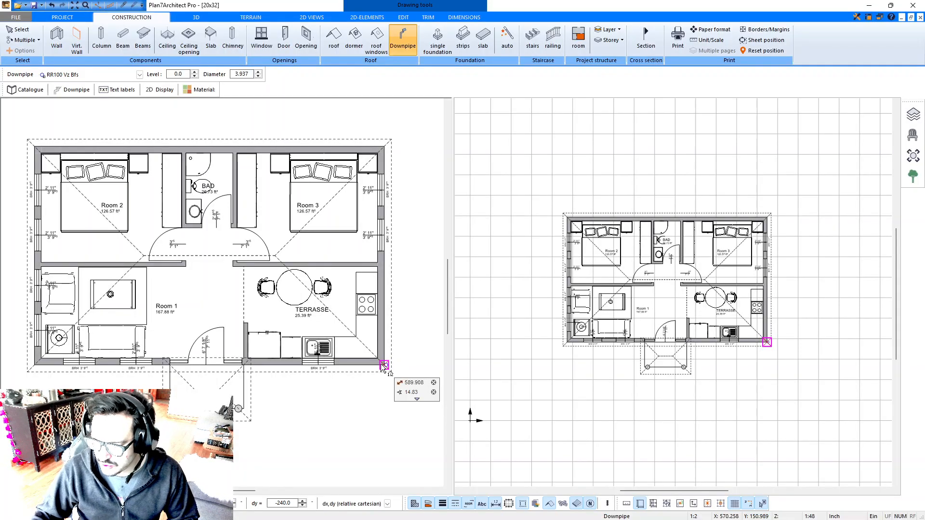
{"action": "scroll", "coordinate": [384, 367], "scroll_direction": "up", "scroll_amount": 2}
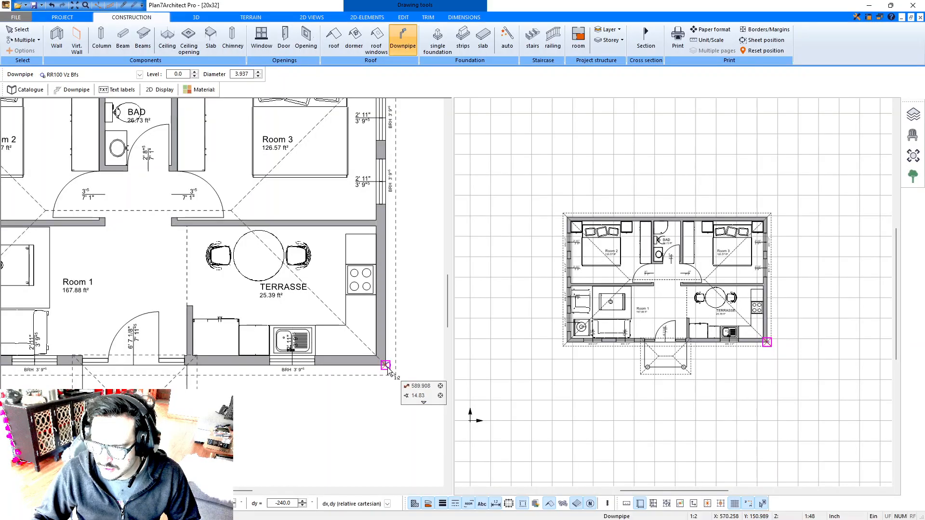
{"action": "left_click", "coordinate": [388, 367]}
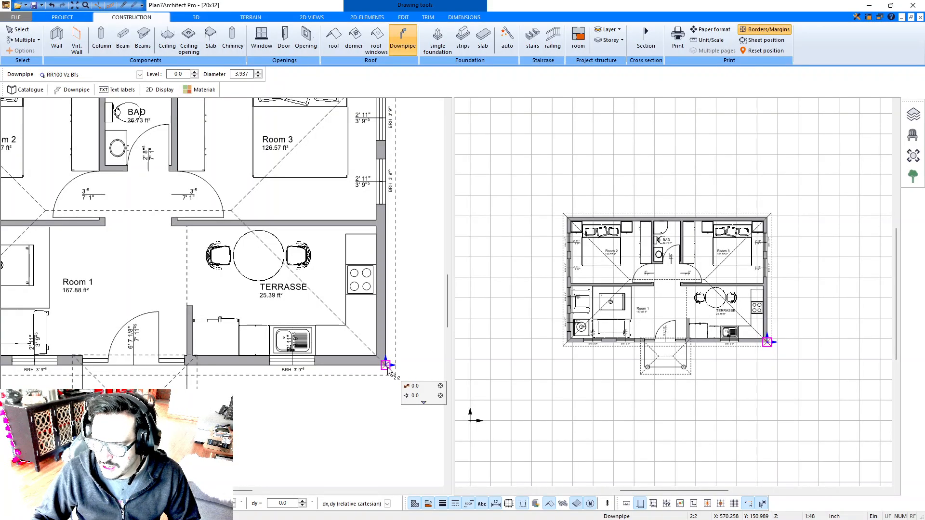
{"action": "left_click", "coordinate": [388, 368]}
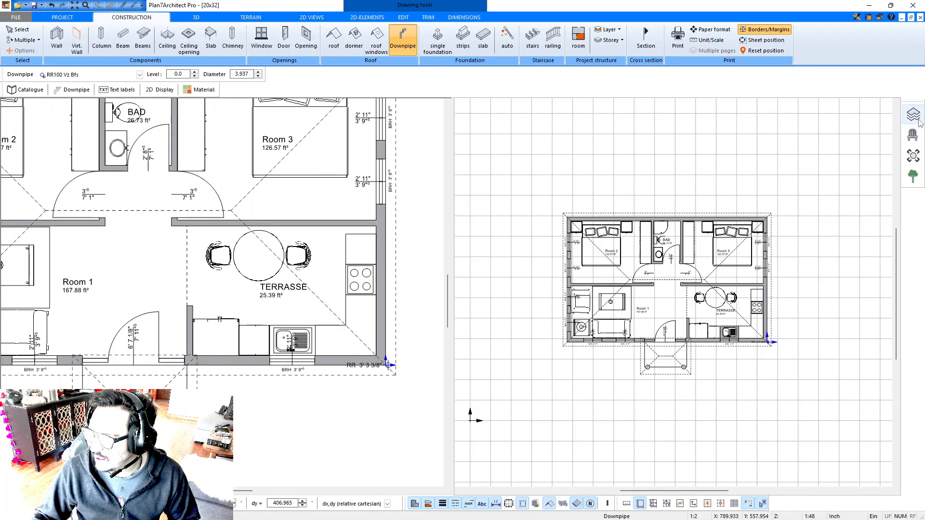
- Apply the layout with two vertically tiled windows and view the house corner with the downpipe in 3D
{"action": "left_click", "coordinate": [879, 18]}
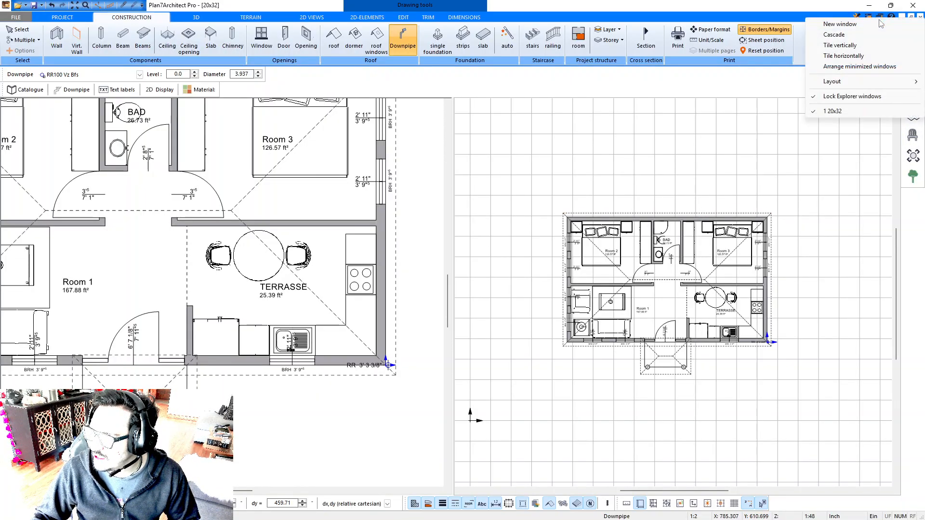
{"action": "mouse_move", "coordinate": [857, 82]}
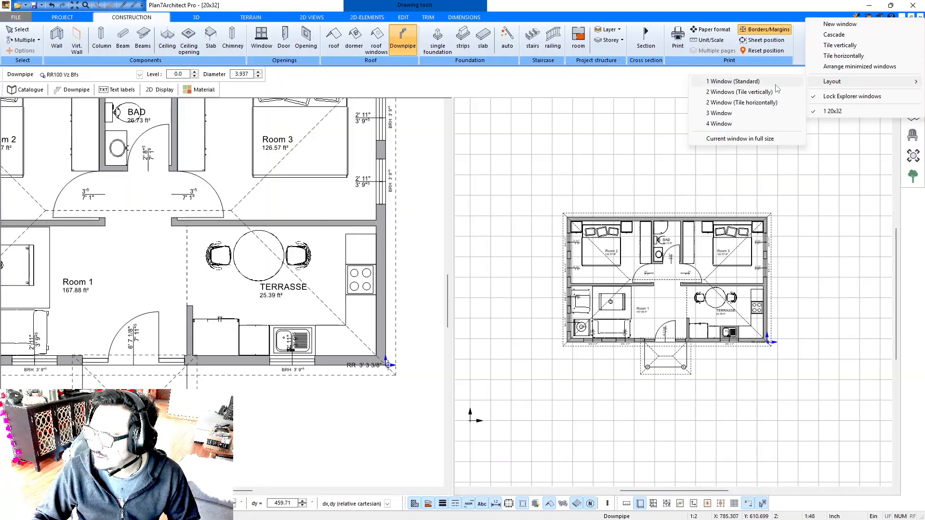
{"action": "left_click", "coordinate": [766, 92]}
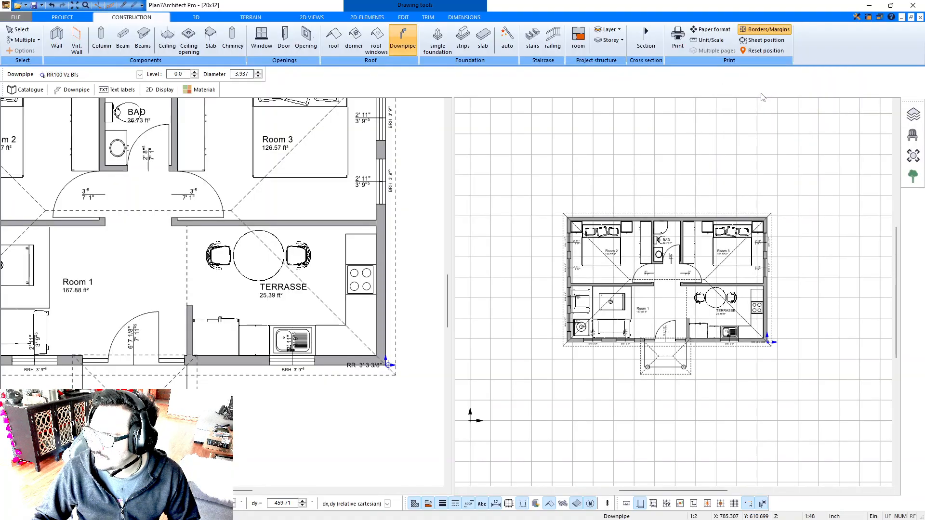
{"action": "mouse_move", "coordinate": [803, 320]}
{"action": "left_mouse_down"}
{"action": "mouse_move", "coordinate": [770, 316]}
{"action": "mouse_move", "coordinate": [819, 293]}
{"action": "mouse_move", "coordinate": [868, 334]}
{"action": "mouse_move", "coordinate": [874, 303]}
{"action": "mouse_move", "coordinate": [799, 310]}
{"action": "mouse_move", "coordinate": [809, 316]}
{"action": "left_mouse_up"}
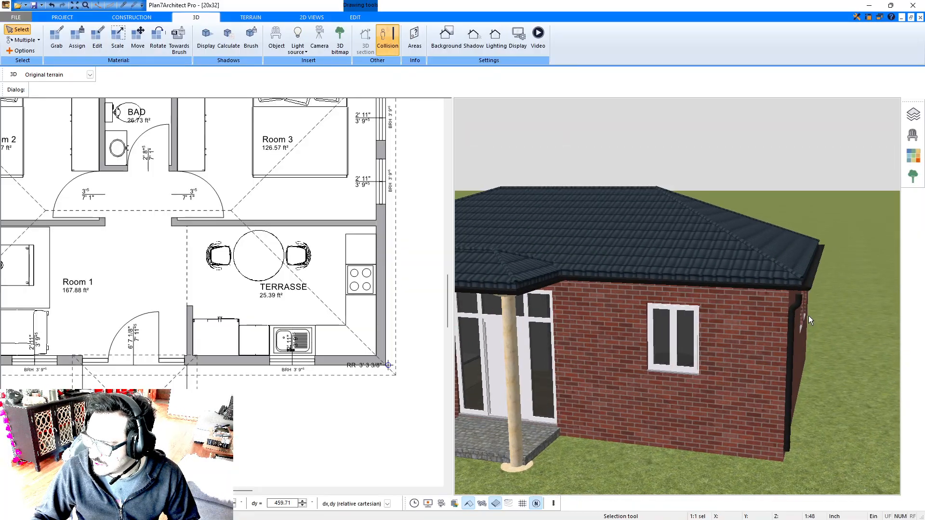
- Set the corner downpipe's level to -5 inches
{"action": "scroll", "coordinate": [280, 240], "scroll_direction": "down", "scroll_amount": 3}
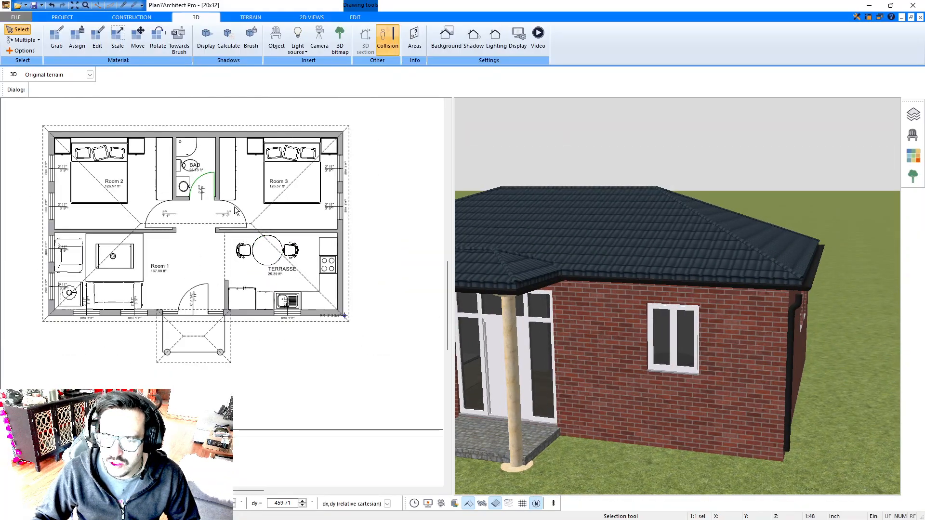
{"action": "left_click", "coordinate": [131, 17]}
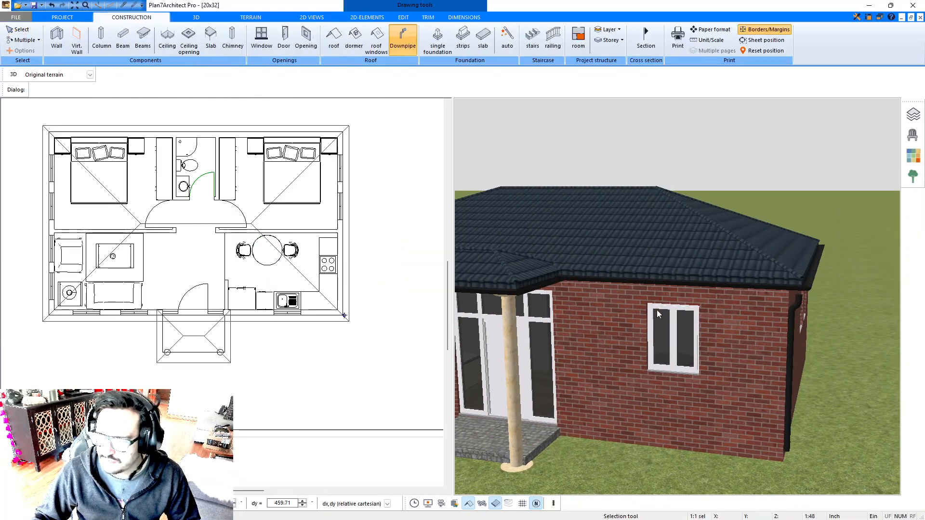
{"action": "left_click", "coordinate": [796, 306]}
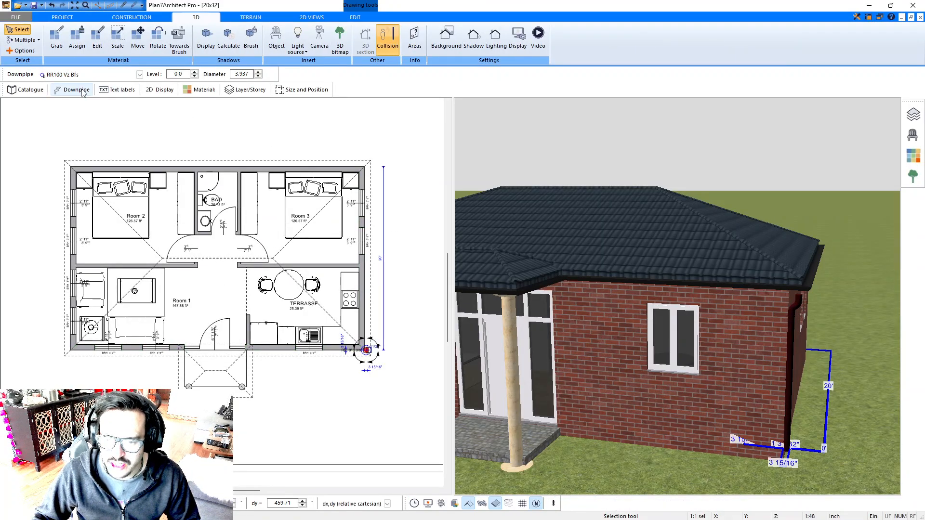
{"action": "left_click", "coordinate": [76, 90]}
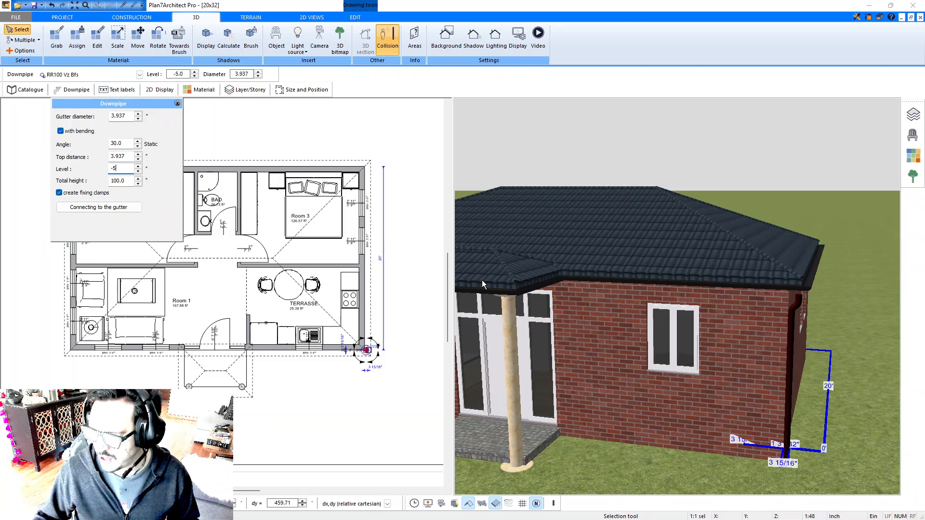
- Inspect the downpipe's foot at the ground and its top at the gutter, and review its size and position settings
{"action": "left_click_drag", "start_coordinate": [656, 347], "coordinate": [805, 334]}
{"action": "scroll", "coordinate": [554, 388], "scroll_direction": "up", "scroll_amount": 5}
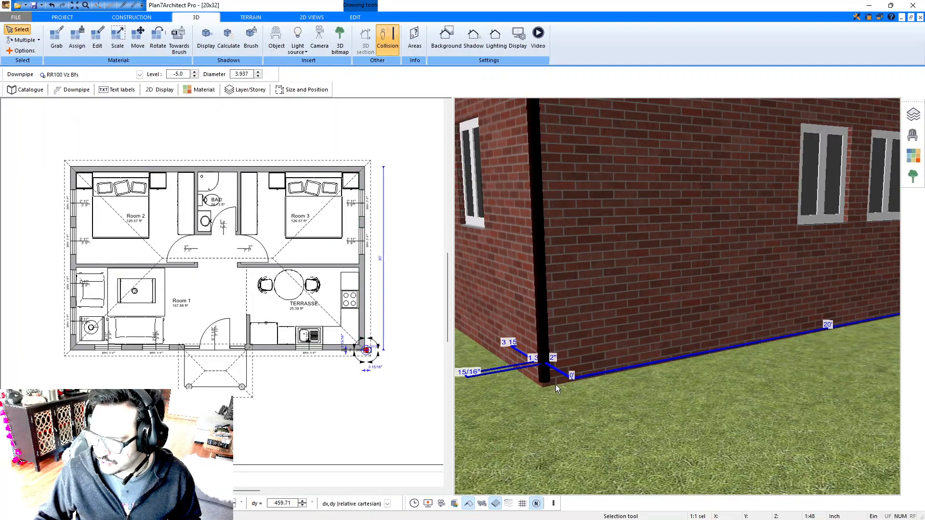
{"action": "scroll", "coordinate": [555, 385], "scroll_direction": "up", "scroll_amount": 1}
{"action": "left_click_drag", "start_coordinate": [552, 377], "coordinate": [602, 358]}
{"action": "scroll", "coordinate": [559, 369], "scroll_direction": "up", "scroll_amount": 2}
{"action": "scroll", "coordinate": [550, 360], "scroll_direction": "down", "scroll_amount": 6}
{"action": "scroll", "coordinate": [536, 392], "scroll_direction": "up", "scroll_amount": 5}
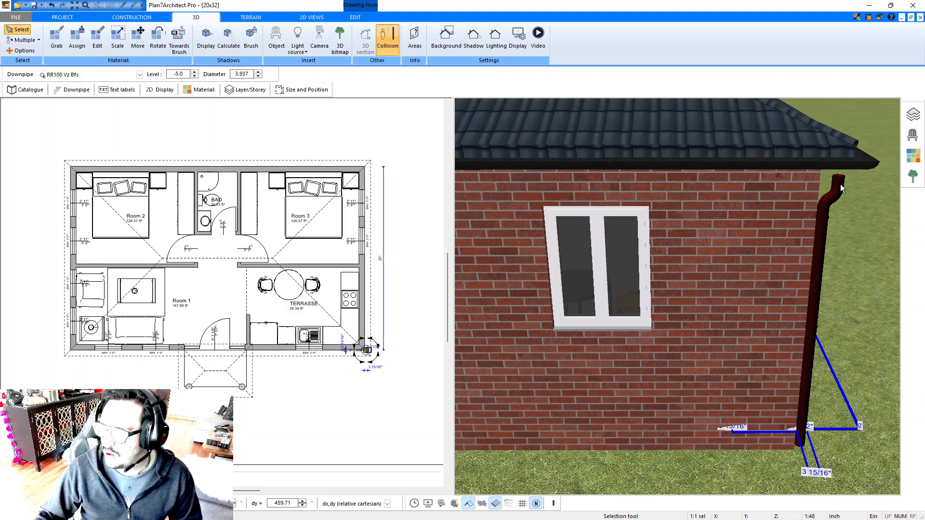
{"action": "mouse_move", "coordinate": [840, 184]}
{"action": "left_mouse_down"}
{"action": "mouse_move", "coordinate": [833, 180]}
{"action": "mouse_move", "coordinate": [854, 183]}
{"action": "left_mouse_up"}
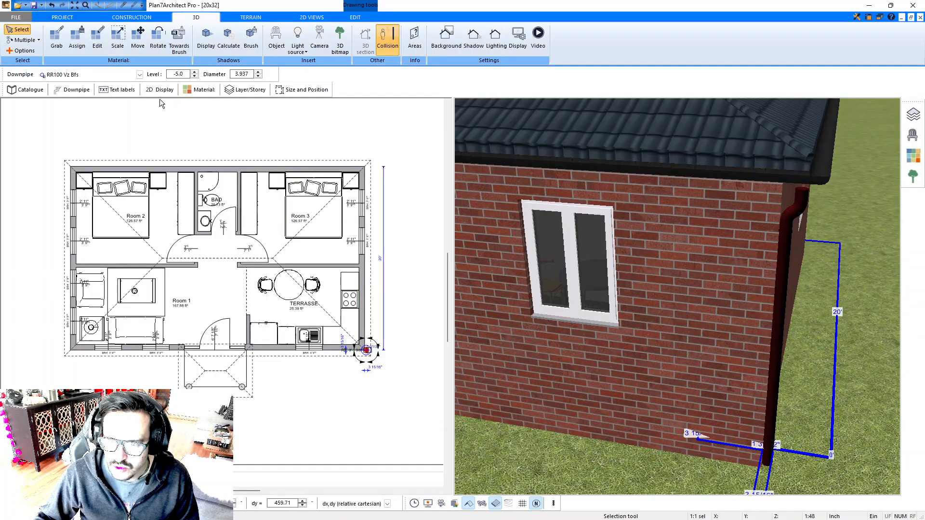
{"action": "left_click", "coordinate": [296, 90]}
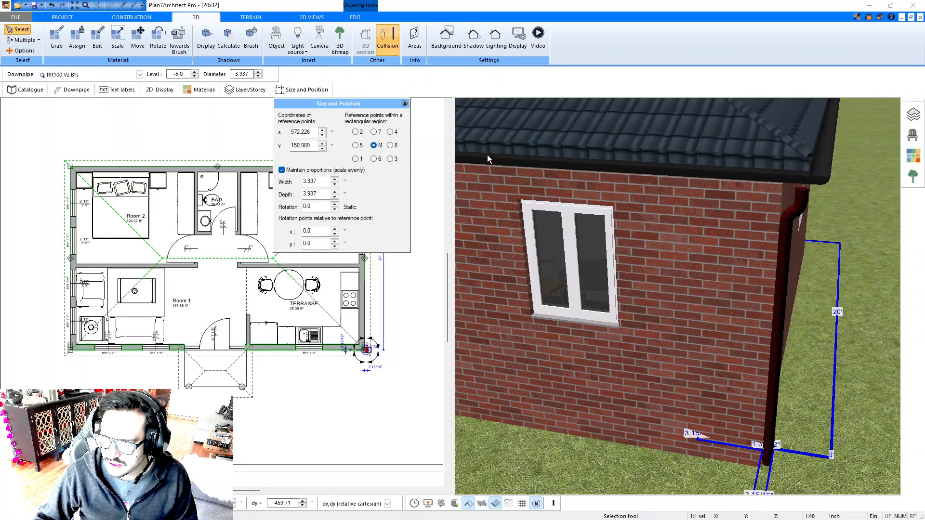
{"action": "left_click", "coordinate": [405, 103]}
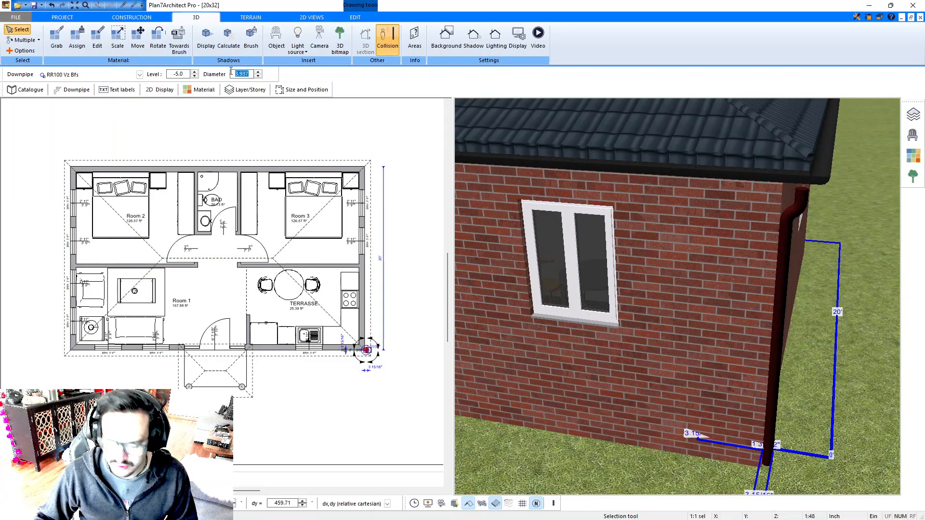
- Try a downpipe diameter of 5 inches, and set it to 4 inches instead
{"action": "type", "text": "5"}
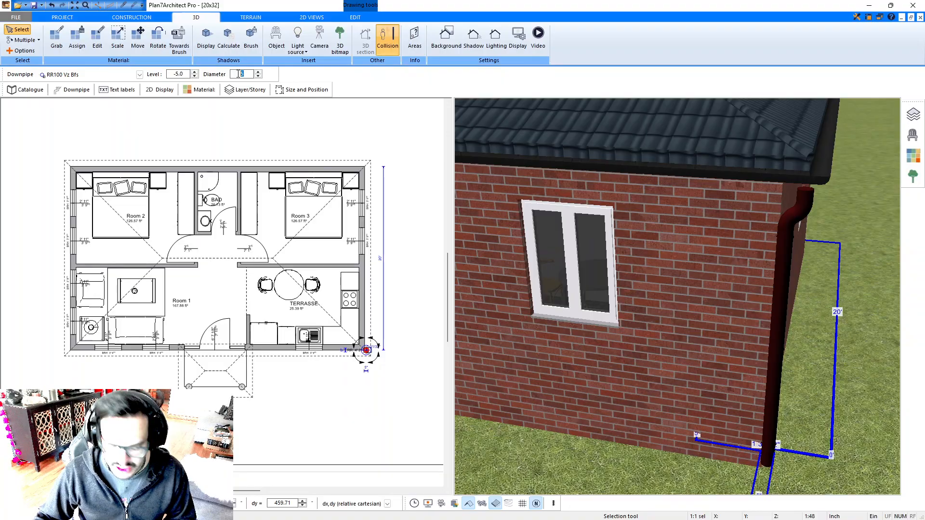
{"action": "type", "text": "4"}
{"action": "key", "text": "Return"}
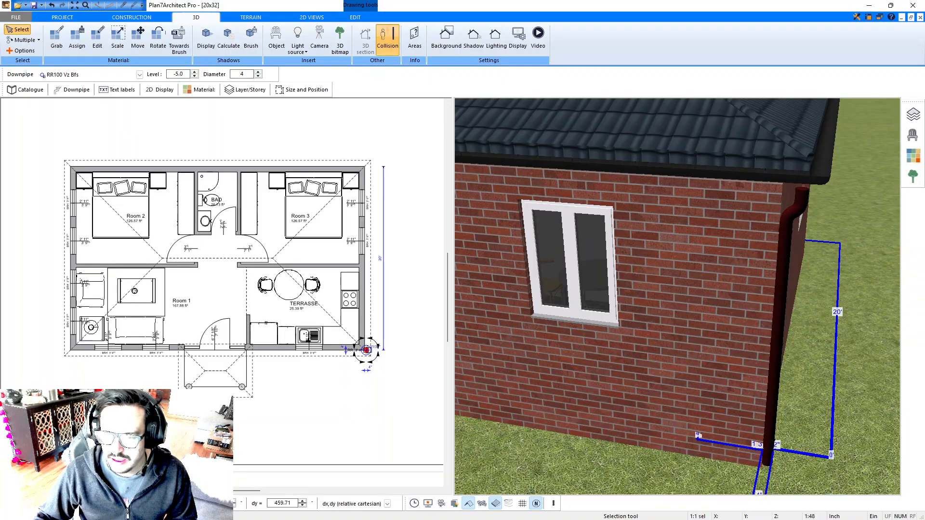
- Connect the corner downpipe to the roof gutter and check the joint in 3D
{"action": "left_click", "coordinate": [75, 89]}
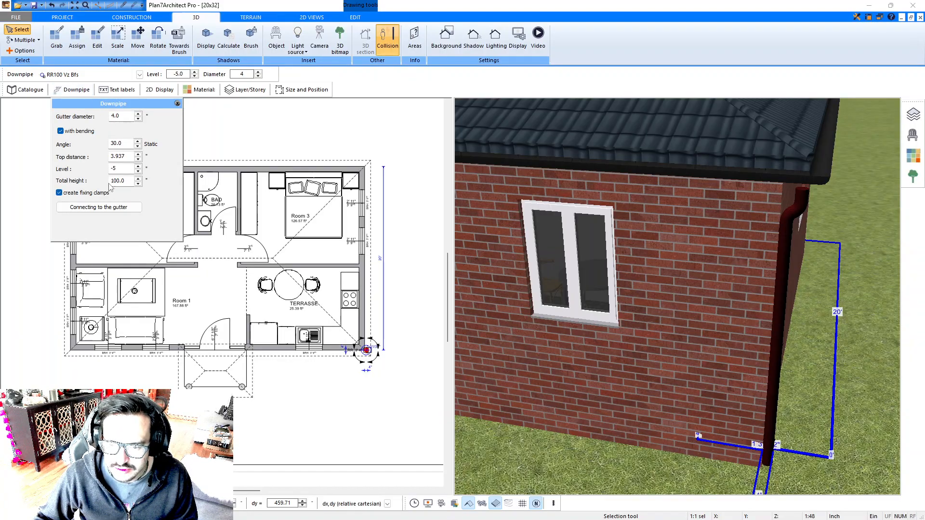
{"action": "left_click", "coordinate": [98, 208]}
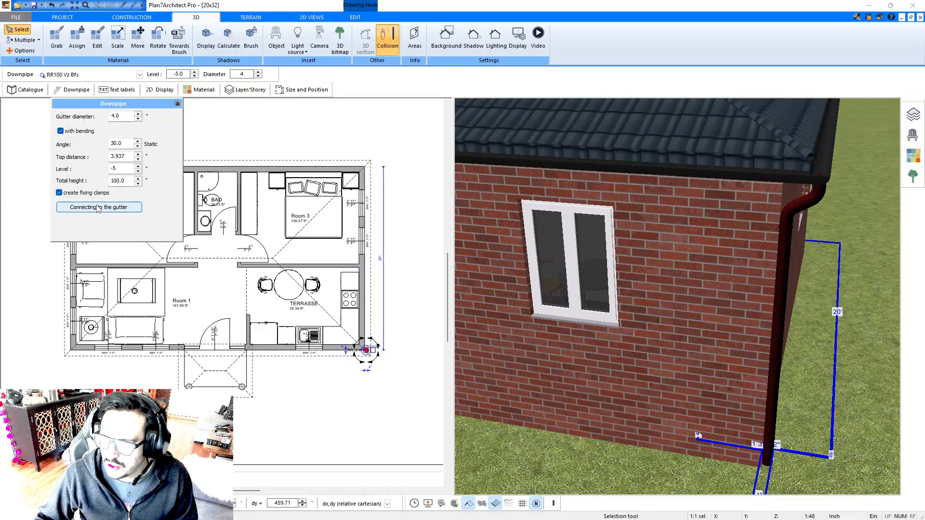
{"action": "mouse_move", "coordinate": [730, 175]}
{"action": "left_mouse_down"}
{"action": "mouse_move", "coordinate": [723, 180]}
{"action": "mouse_move", "coordinate": [753, 170]}
{"action": "mouse_move", "coordinate": [725, 178]}
{"action": "left_mouse_up"}
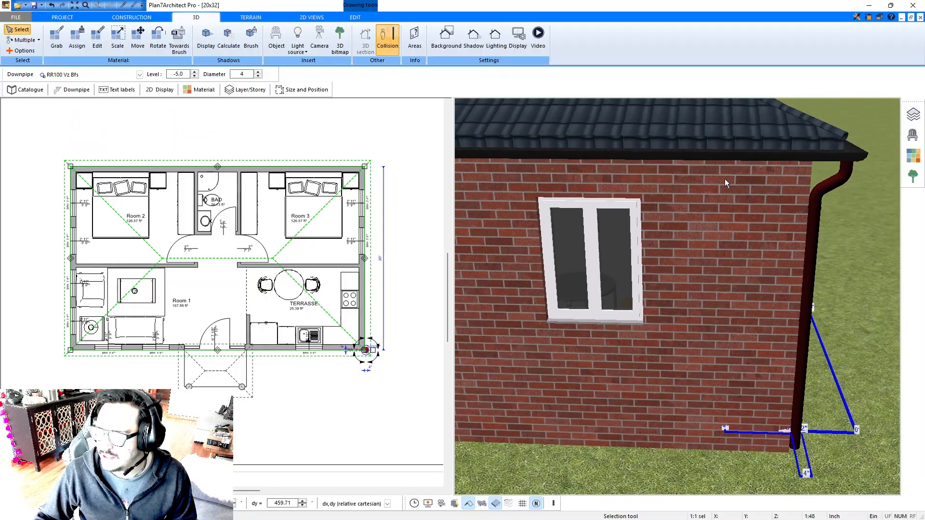
- Examine the connected downpipe and the roof edges of the house from several sides in 3D
{"action": "scroll", "coordinate": [724, 179], "scroll_direction": "down", "scroll_amount": 3}
{"action": "middle_click_drag", "start_coordinate": [724, 180], "coordinate": [777, 204]}
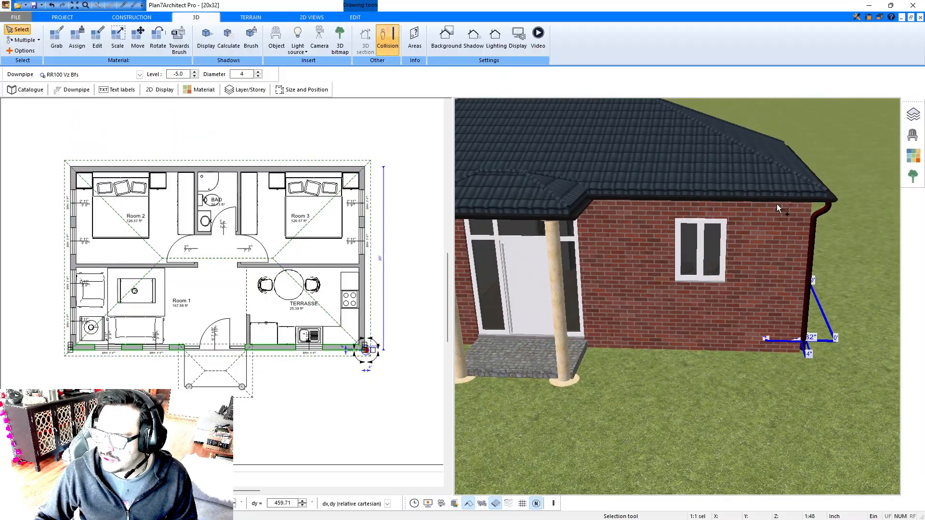
{"action": "scroll", "coordinate": [776, 204], "scroll_direction": "down", "scroll_amount": 3}
{"action": "left_click_drag", "start_coordinate": [814, 193], "coordinate": [799, 187]}
{"action": "scroll", "coordinate": [799, 187], "scroll_direction": "up", "scroll_amount": 3}
{"action": "middle_click_drag", "start_coordinate": [799, 187], "coordinate": [835, 212]}
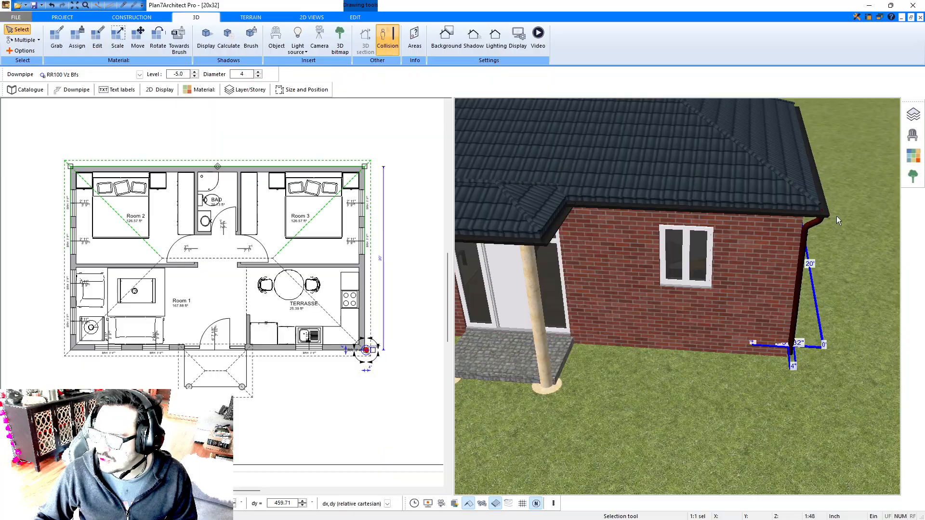
{"action": "scroll", "coordinate": [836, 212], "scroll_direction": "up", "scroll_amount": 5}
{"action": "scroll", "coordinate": [808, 219], "scroll_direction": "down", "scroll_amount": 5}
{"action": "scroll", "coordinate": [788, 203], "scroll_direction": "up", "scroll_amount": 2}
{"action": "left_click_drag", "start_coordinate": [786, 199], "coordinate": [801, 185]}
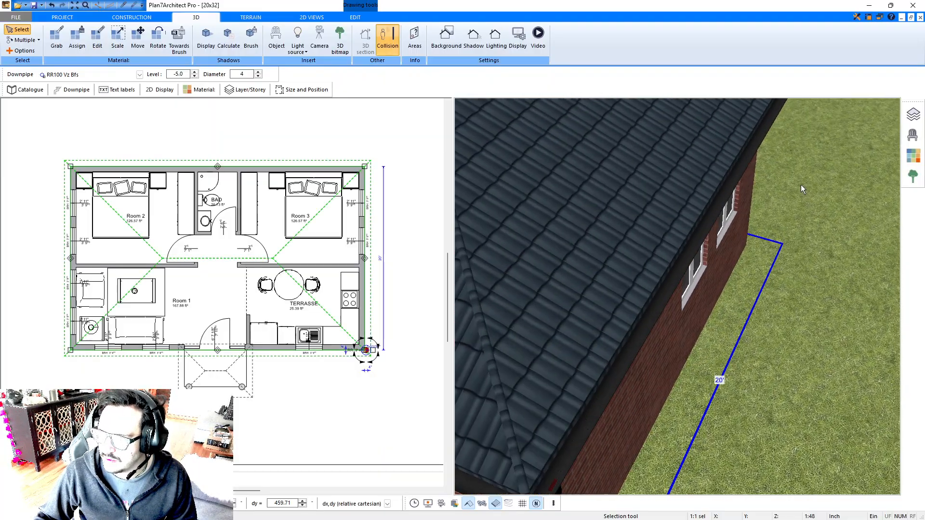
{"action": "scroll", "coordinate": [801, 184], "scroll_direction": "down", "scroll_amount": 5}
{"action": "middle_click_drag", "start_coordinate": [801, 180], "coordinate": [719, 250]}
{"action": "left_click_drag", "start_coordinate": [718, 250], "coordinate": [766, 243]}
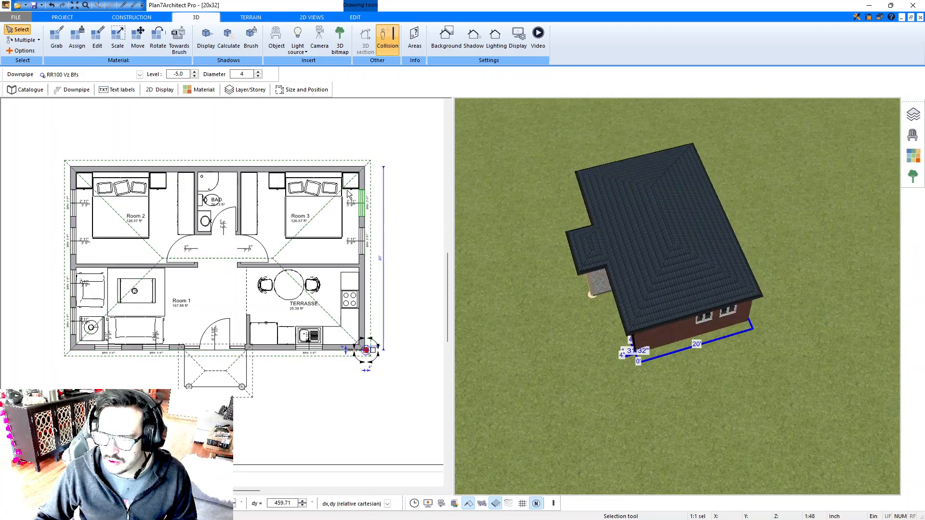
- Place a second RR100 Vz Bfs downpipe at the outer wall corner of Room 3 in the floor plan
{"action": "left_click", "coordinate": [73, 18]}
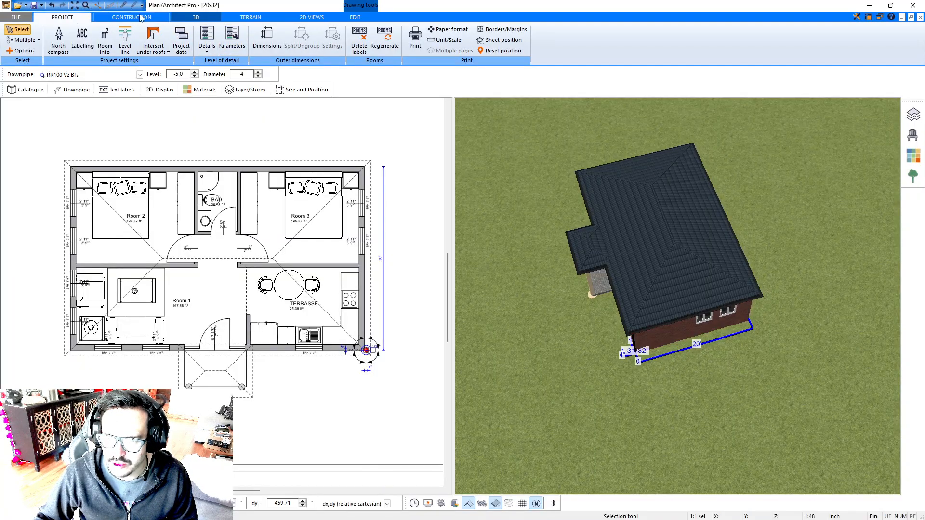
{"action": "left_click", "coordinate": [131, 17]}
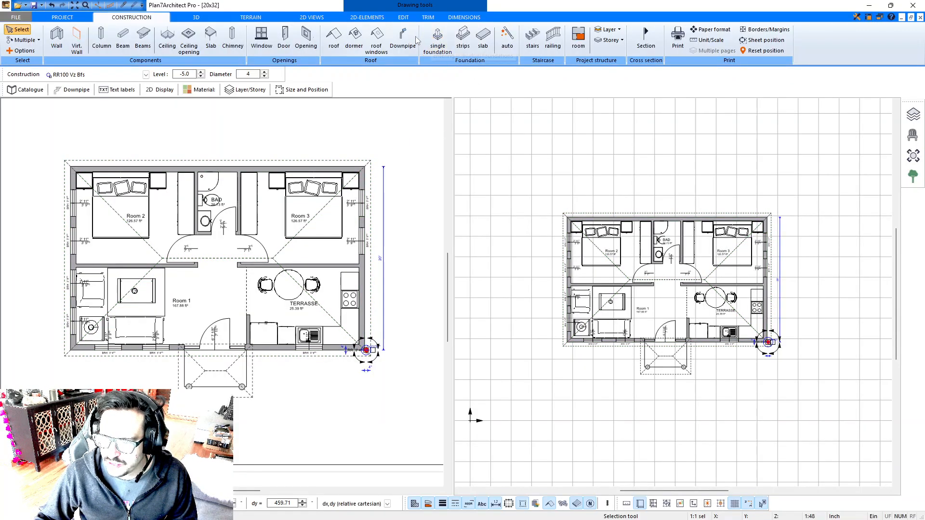
{"action": "left_click", "coordinate": [403, 38]}
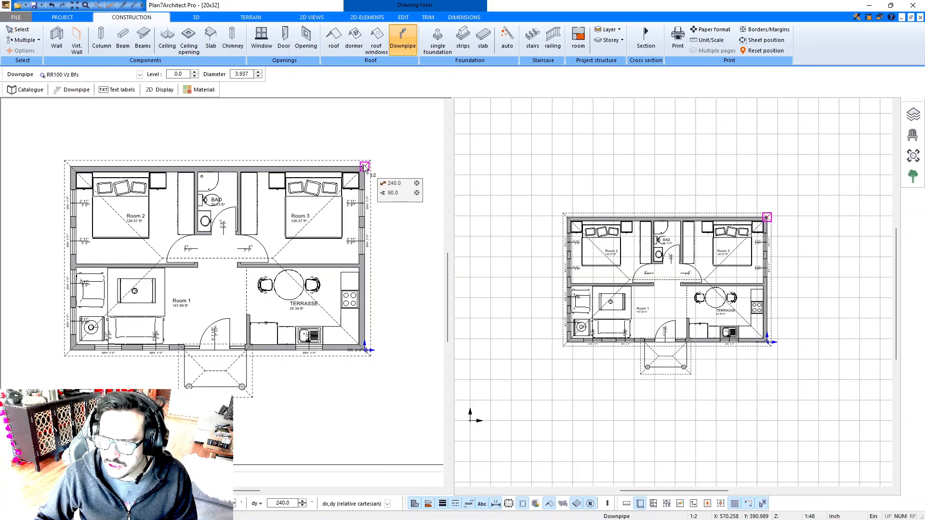
{"action": "scroll", "coordinate": [364, 166], "scroll_direction": "up", "scroll_amount": 5}
{"action": "scroll", "coordinate": [364, 166], "scroll_direction": "up", "scroll_amount": 4}
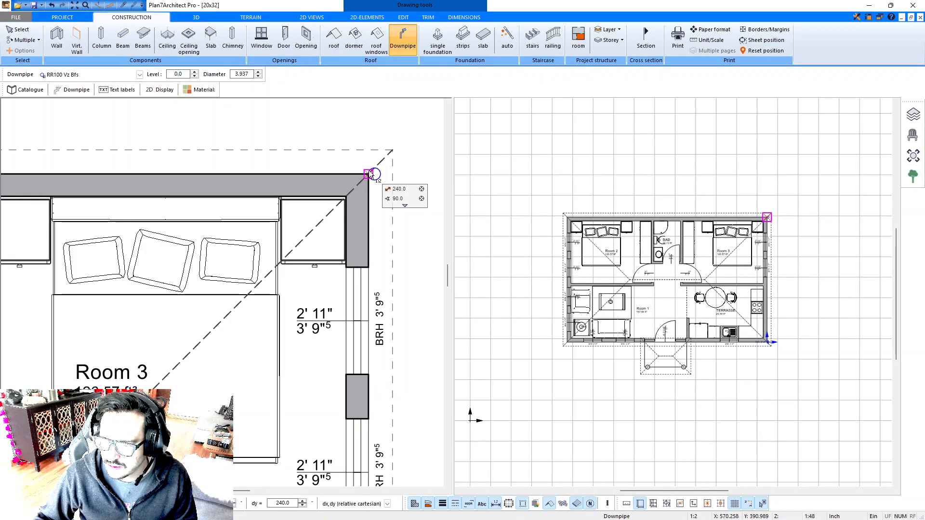
{"action": "left_click", "coordinate": [369, 173]}
{"action": "left_click", "coordinate": [368, 169]}
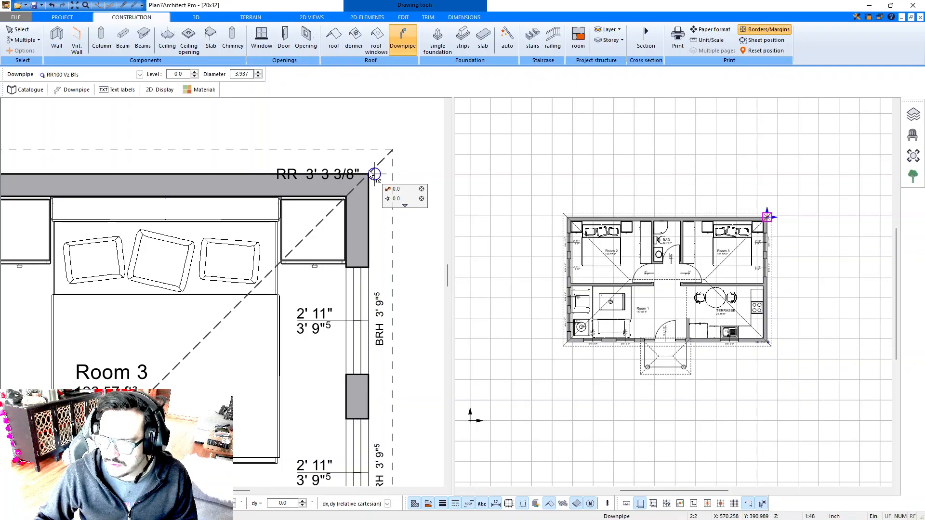
{"action": "scroll", "coordinate": [368, 169], "scroll_direction": "down", "scroll_amount": 1}
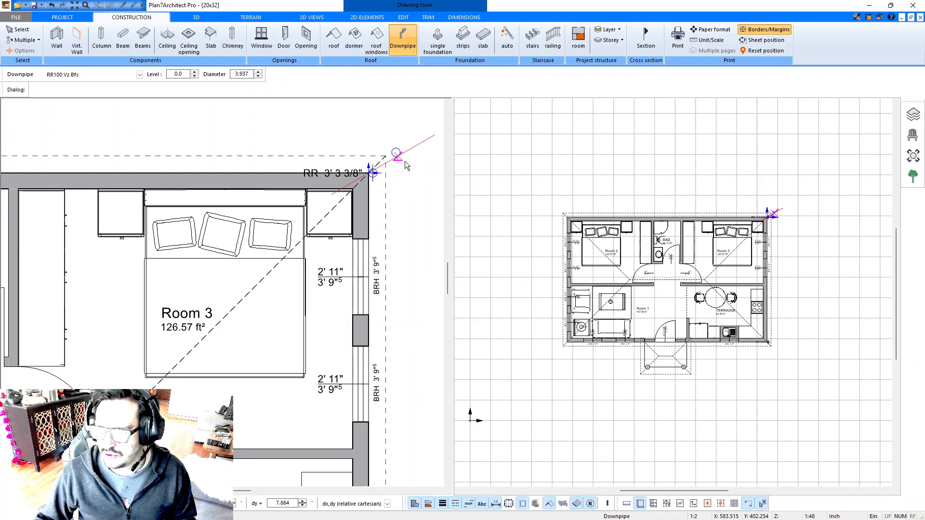
{"action": "scroll", "coordinate": [390, 166], "scroll_direction": "down", "scroll_amount": 1}
{"action": "middle_click_drag", "start_coordinate": [391, 166], "coordinate": [384, 162]}
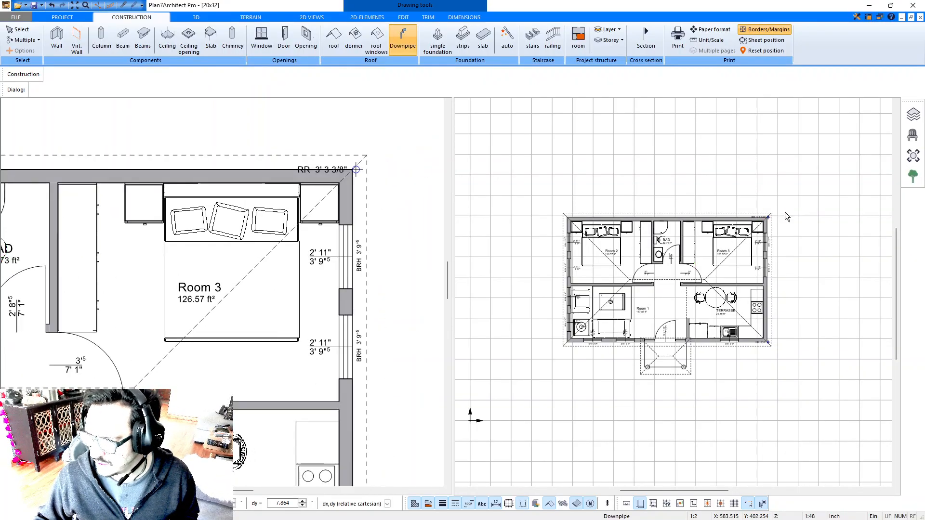
{"action": "key", "text": "Escape"}
- Switch the layout to two vertically tiled windows and bring the Room 3 corner downpipe into view in 3D
{"action": "left_click", "coordinate": [879, 17]}
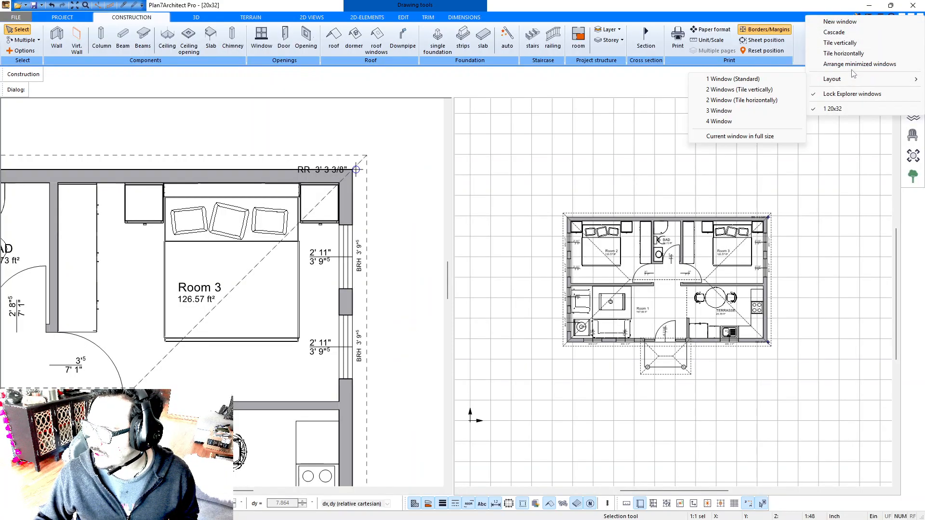
{"action": "mouse_move", "coordinate": [835, 79]}
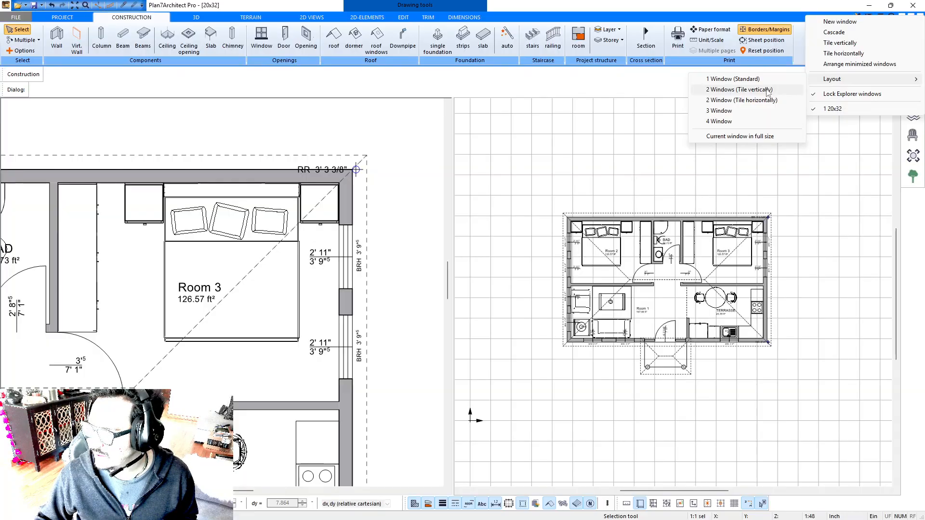
{"action": "left_click", "coordinate": [732, 91]}
{"action": "left_click_drag", "start_coordinate": [745, 227], "coordinate": [600, 232]}
{"action": "left_click_drag", "start_coordinate": [732, 238], "coordinate": [673, 219]}
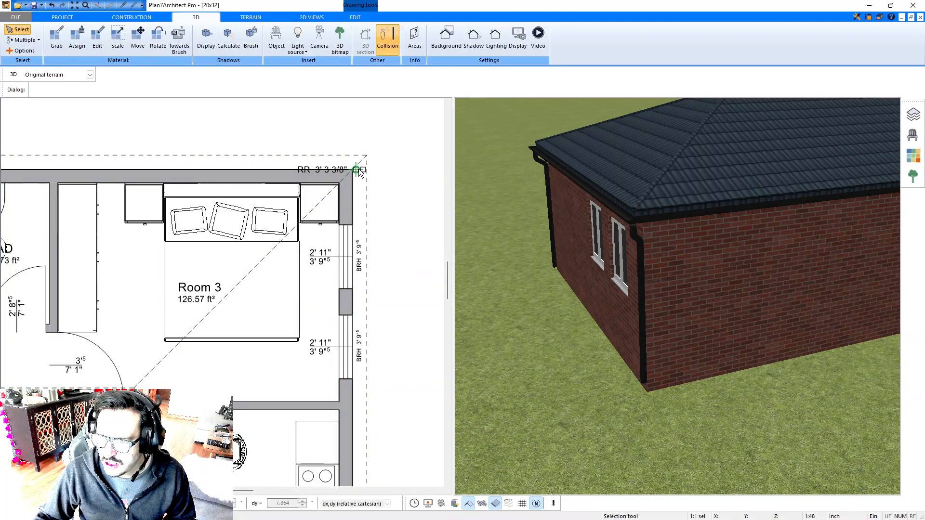
- Set the Room 3 corner downpipe's level to -5 and diameter to 4 inches, and connect it to the gutter
{"action": "left_click", "coordinate": [358, 169]}
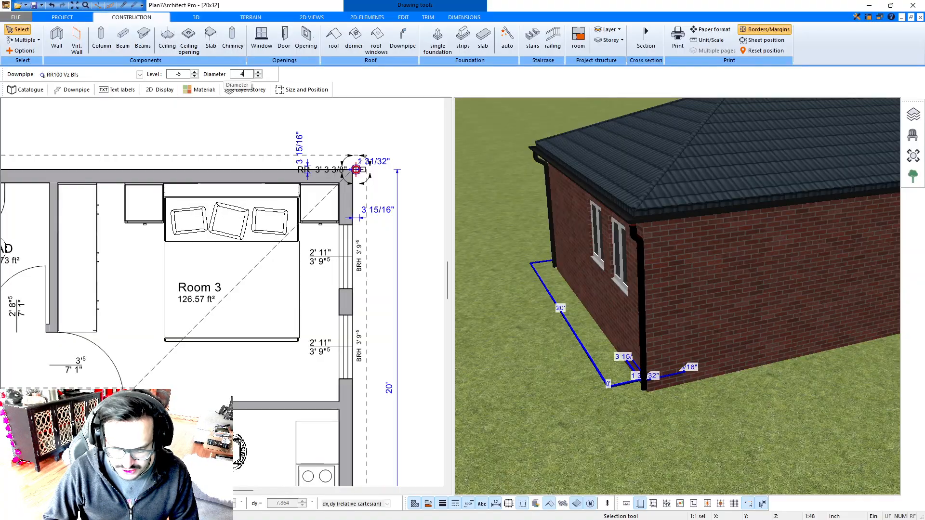
{"action": "key", "text": "Return"}
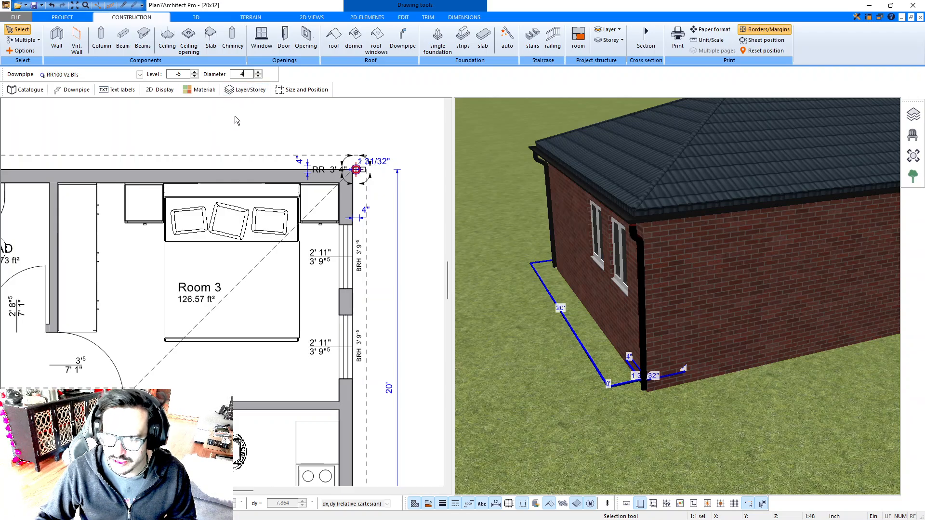
{"action": "left_click", "coordinate": [79, 90]}
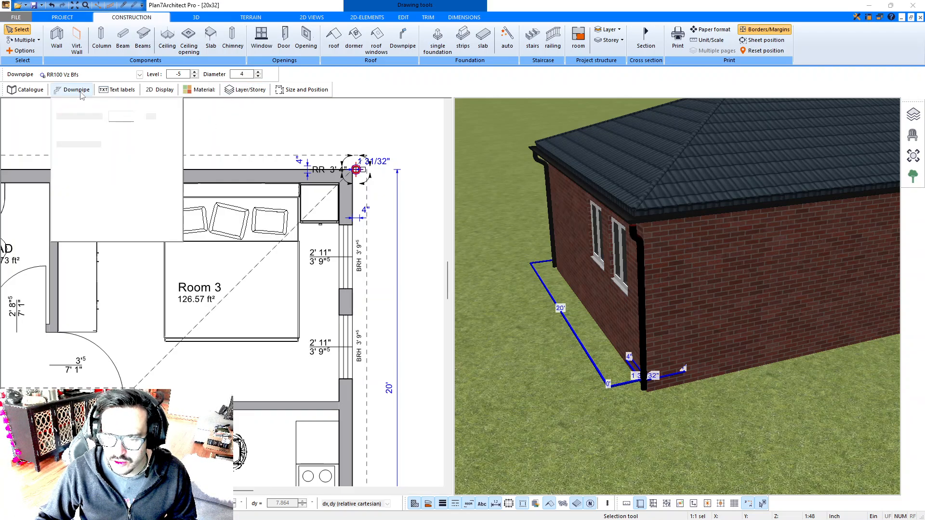
{"action": "left_click", "coordinate": [100, 207]}
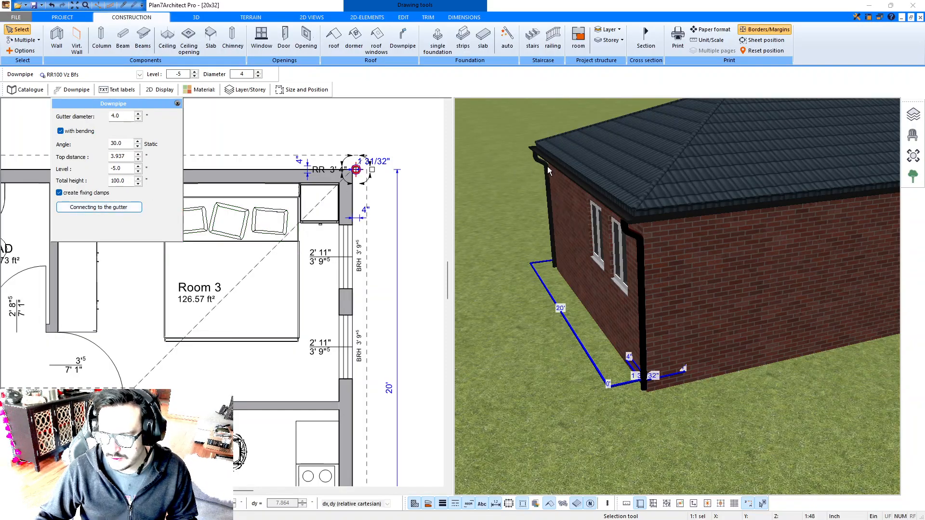
- Place another RR100 Vz Bfs downpipe at the outer wall corner of Room 2 in the floor plan
{"action": "left_click_drag", "start_coordinate": [594, 187], "coordinate": [464, 206]}
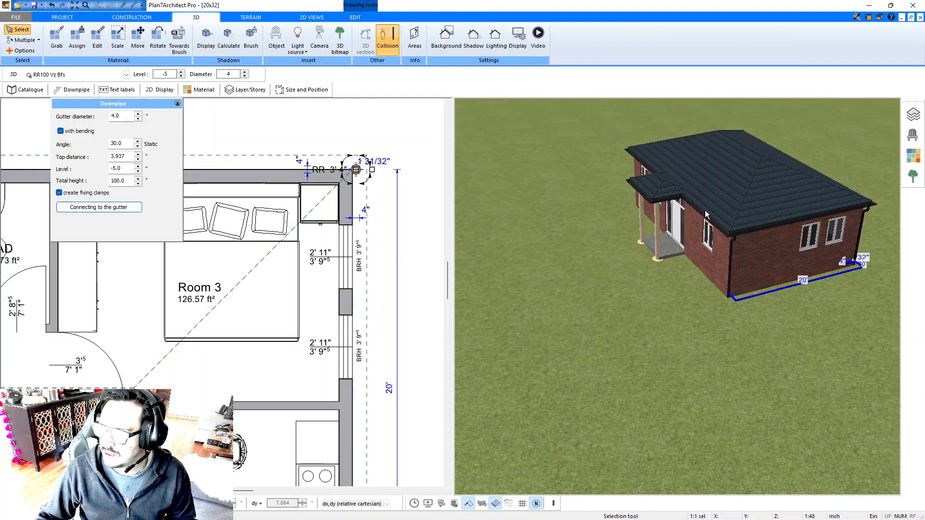
{"action": "left_click_drag", "start_coordinate": [680, 205], "coordinate": [631, 200]}
{"action": "scroll", "coordinate": [267, 225], "scroll_direction": "down", "scroll_amount": 3}
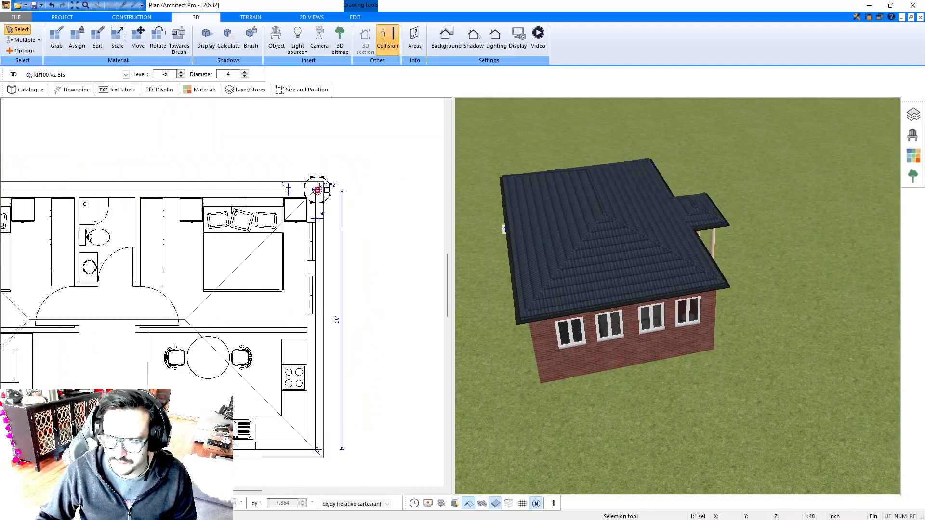
{"action": "mouse_move", "coordinate": [180, 212]}
{"action": "middle_mouse_down"}
{"action": "mouse_move", "coordinate": [311, 202]}
{"action": "mouse_move", "coordinate": [325, 180]}
{"action": "mouse_move", "coordinate": [273, 209]}
{"action": "mouse_move", "coordinate": [188, 206]}
{"action": "middle_mouse_up"}
{"action": "scroll", "coordinate": [177, 200], "scroll_direction": "down", "scroll_amount": 1}
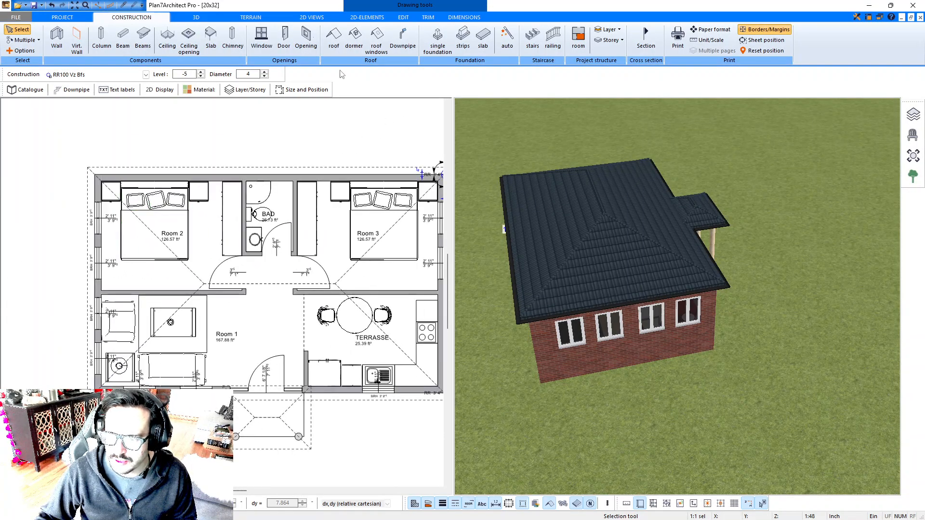
{"action": "left_click", "coordinate": [409, 35]}
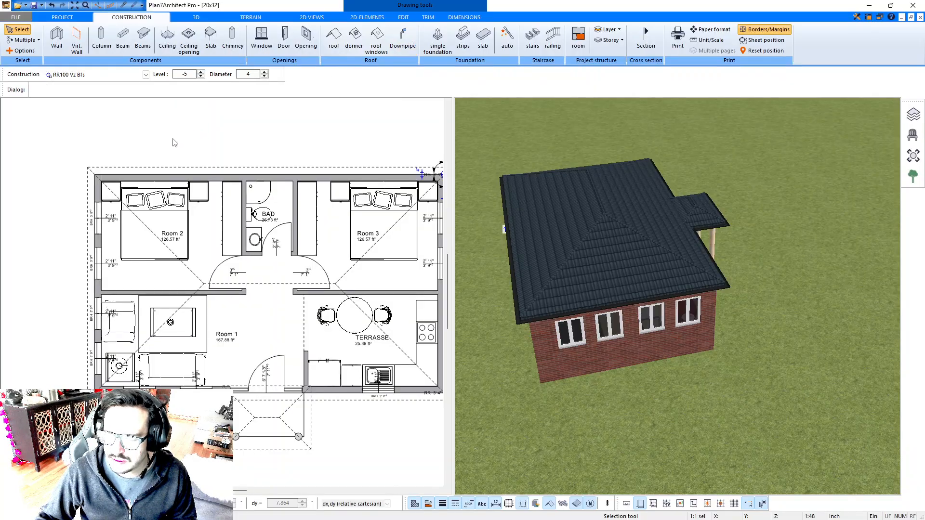
{"action": "left_click", "coordinate": [94, 175]}
{"action": "scroll", "coordinate": [95, 176], "scroll_direction": "up", "scroll_amount": 2}
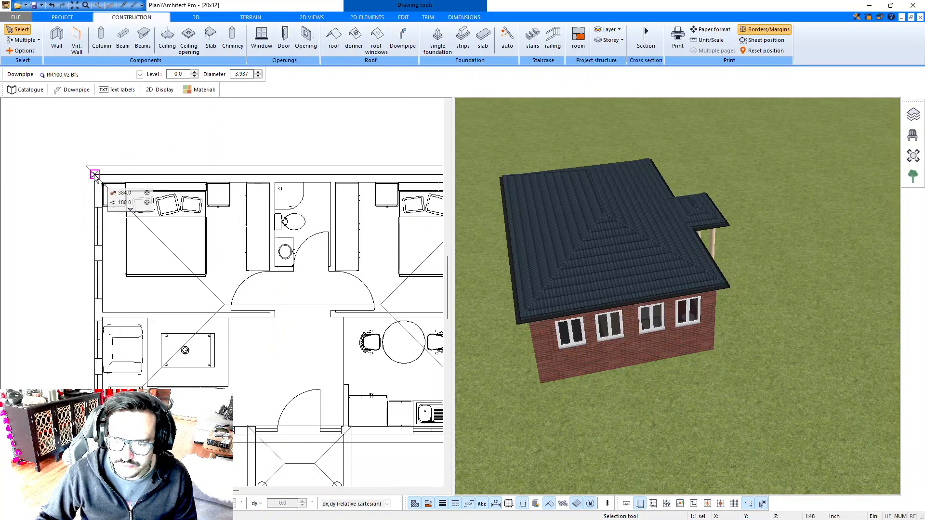
{"action": "scroll", "coordinate": [95, 177], "scroll_direction": "up", "scroll_amount": 1}
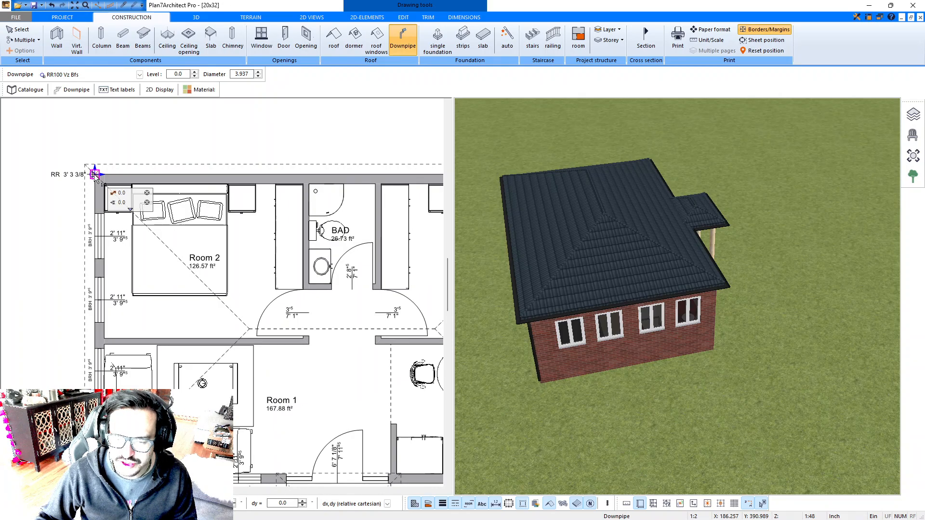
{"action": "left_click", "coordinate": [93, 174]}
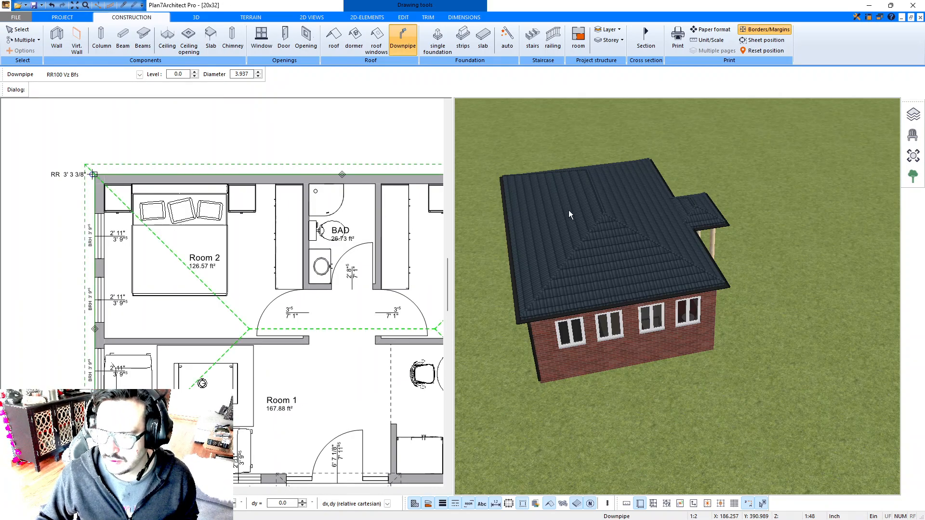
- Select the Room 2 corner downpipe in 3D and open its size and position settings
{"action": "left_click_drag", "start_coordinate": [555, 190], "coordinate": [586, 216]}
{"action": "scroll", "coordinate": [563, 227], "scroll_direction": "up", "scroll_amount": 6}
{"action": "left_click", "coordinate": [585, 217]}
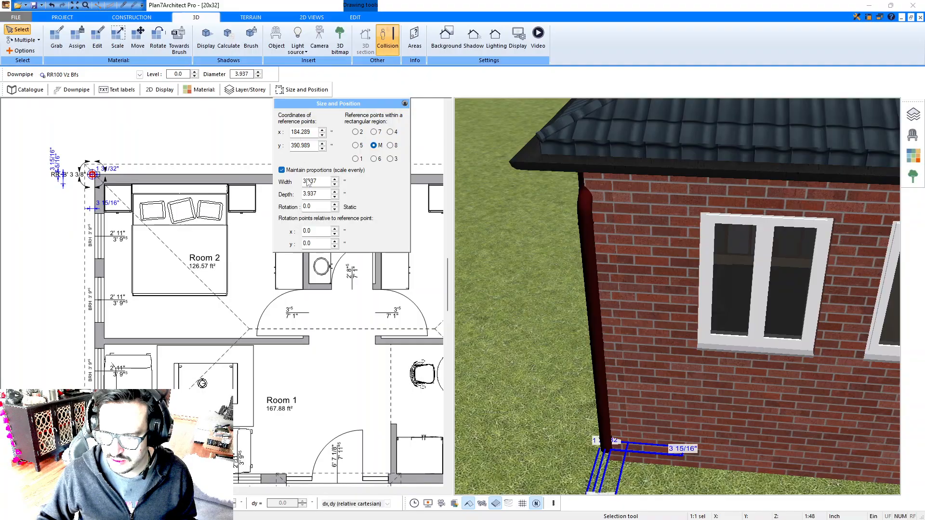
- Try a rotation of 30 degrees on the Room 2 corner downpipe, and set it back to 0
{"action": "left_click_drag", "start_coordinate": [323, 208], "coordinate": [272, 216]}
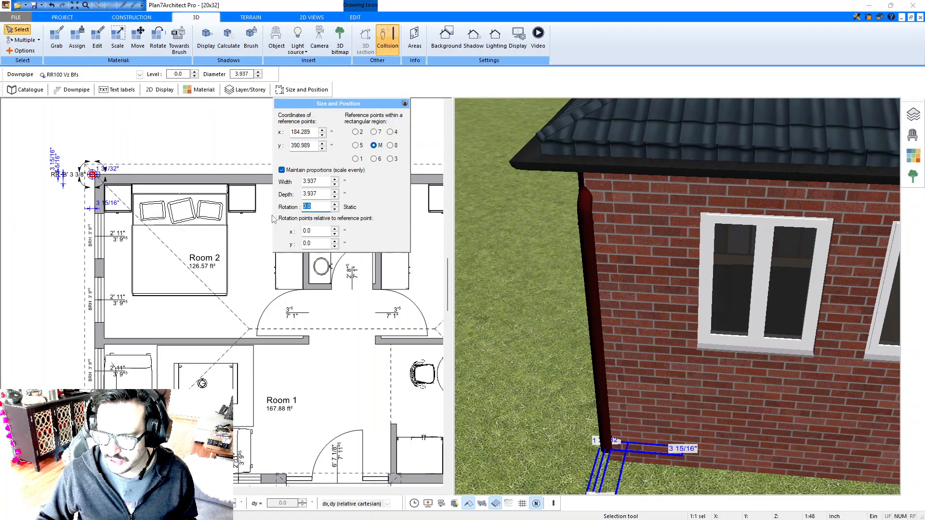
{"action": "type", "text": "30"}
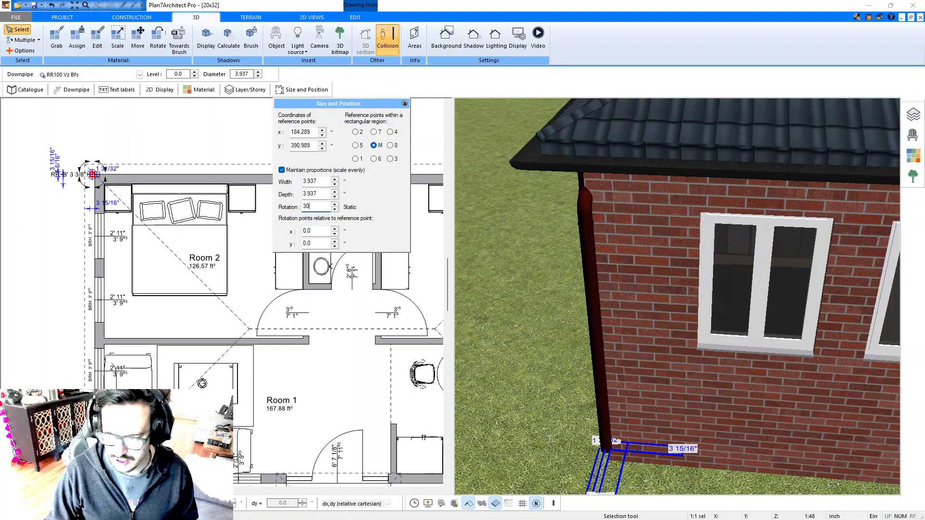
{"action": "key", "text": "Return"}
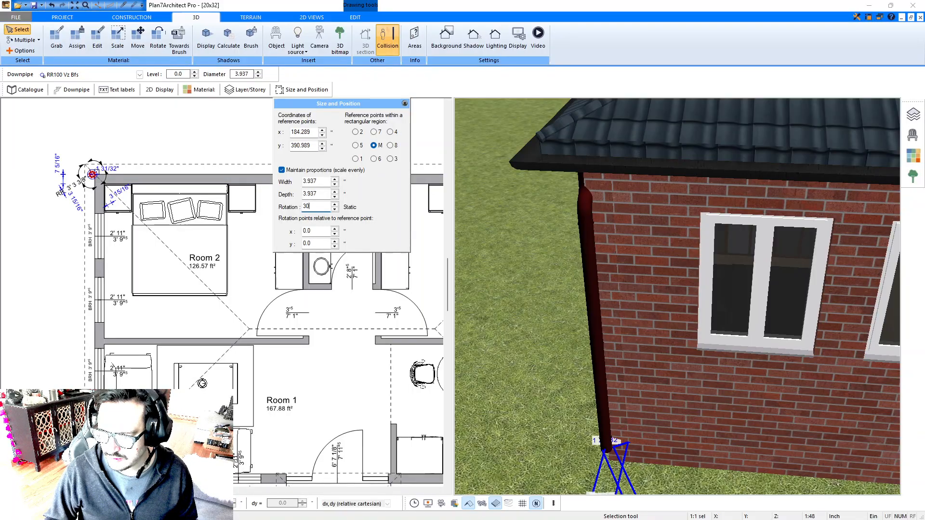
{"action": "left_click", "coordinate": [323, 194]}
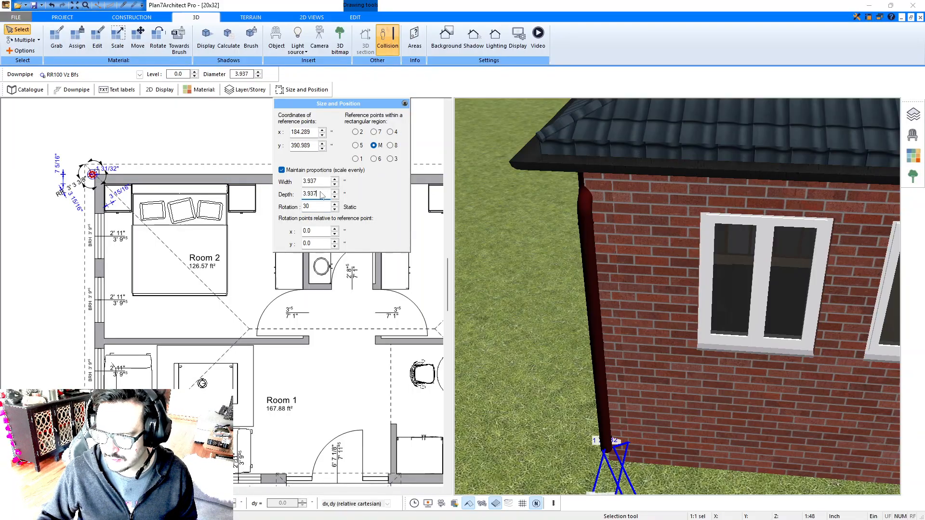
{"action": "left_click_drag", "start_coordinate": [323, 210], "coordinate": [284, 218]}
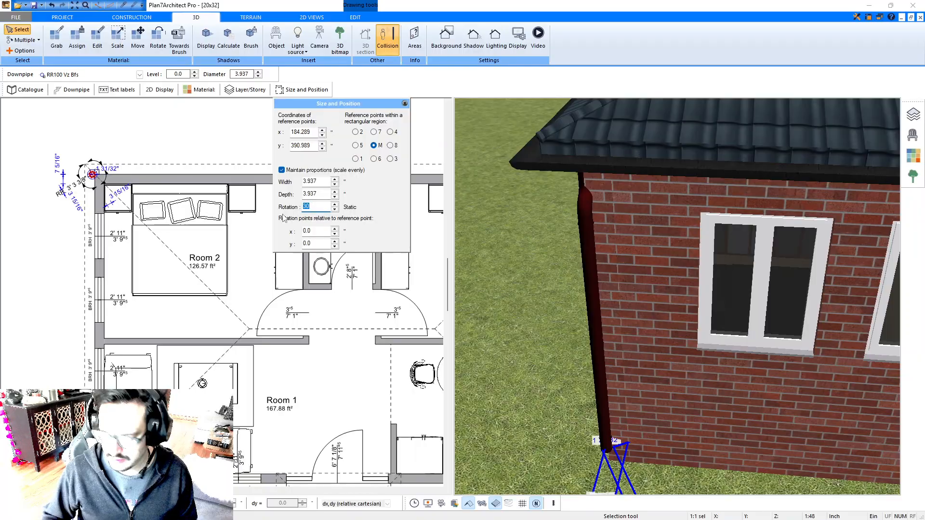
{"action": "type", "text": "0"}
{"action": "key", "text": "Return"}
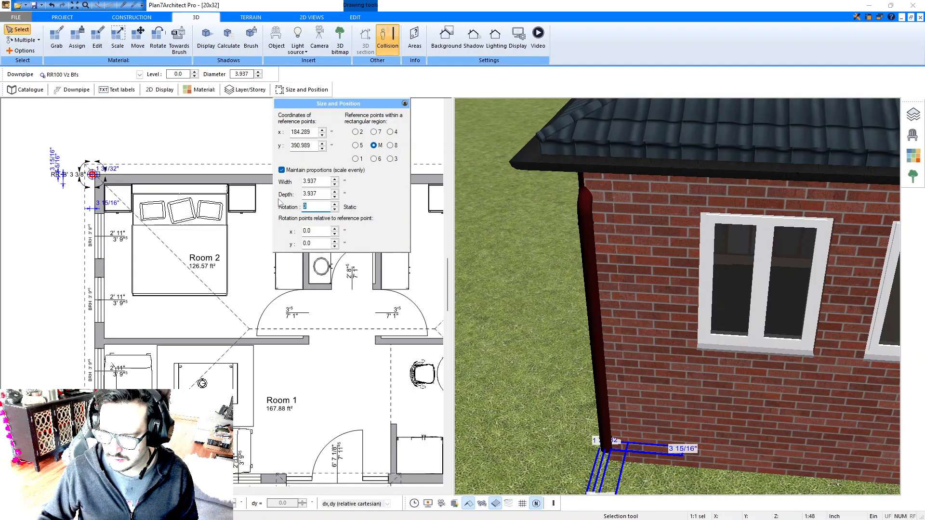
- Try a rotation of 90 degrees on the Room 2 corner downpipe, reset it to 0, and check its orientation in 3D
{"action": "key", "text": "Return"}
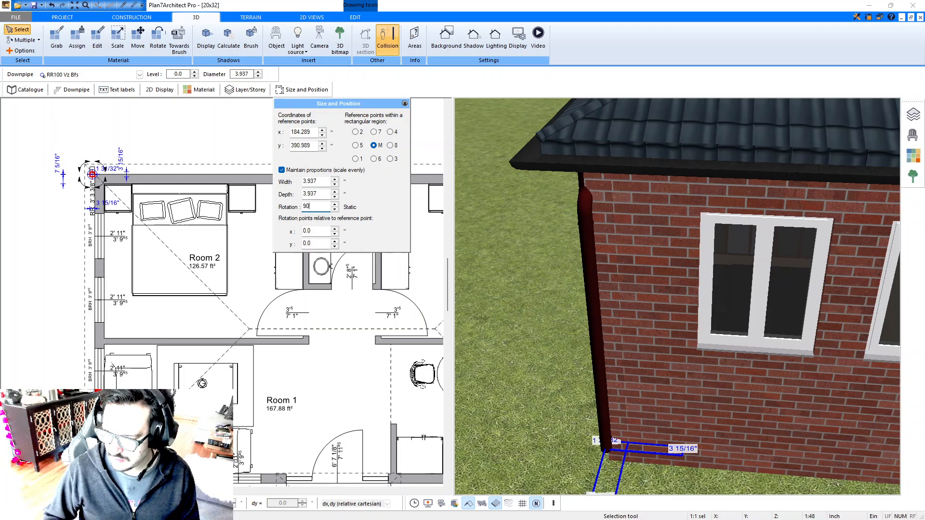
{"action": "left_click_drag", "start_coordinate": [316, 208], "coordinate": [285, 203]}
{"action": "type", "text": "0"}
{"action": "key", "text": "Return"}
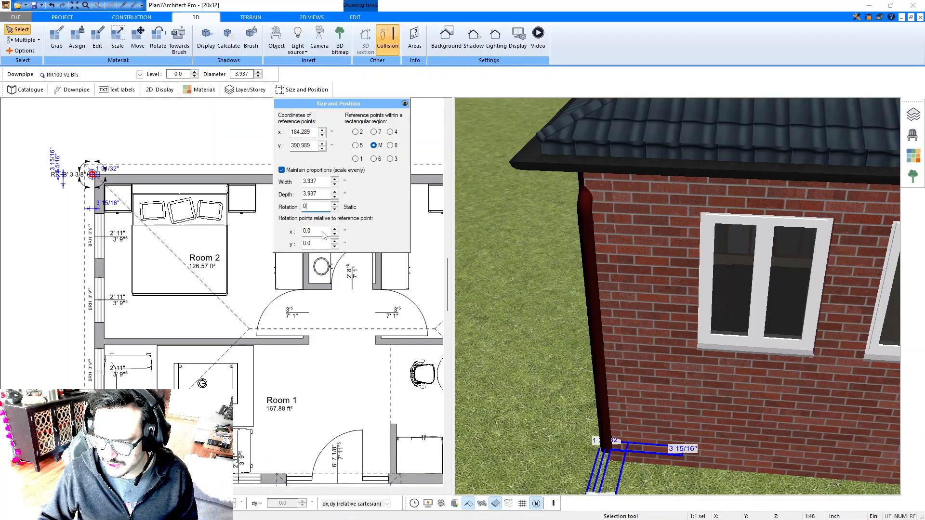
{"action": "left_click_drag", "start_coordinate": [570, 398], "coordinate": [528, 317]}
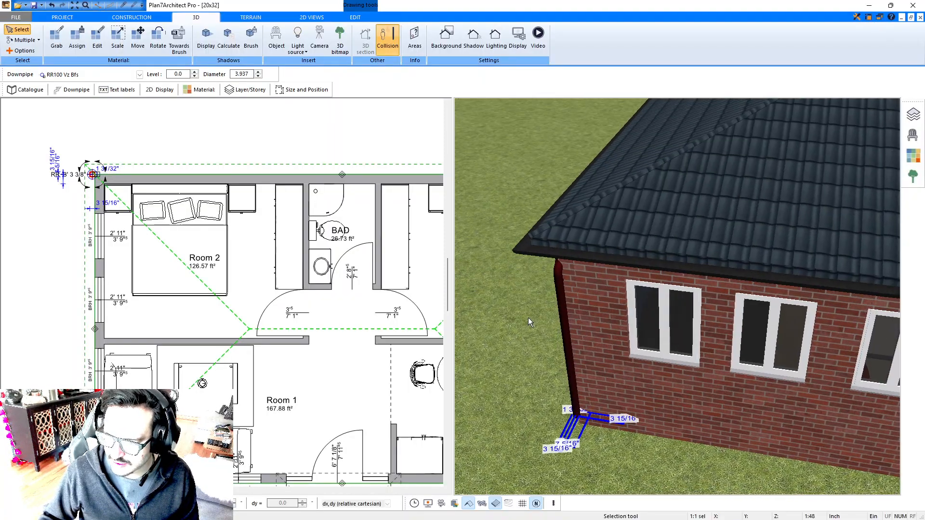
- Try an x offset of 30 for the Room 2 corner downpipe's rotation point, and set it back to 0
{"action": "left_click", "coordinate": [301, 90]}
{"action": "left_click_drag", "start_coordinate": [312, 230], "coordinate": [300, 232]}
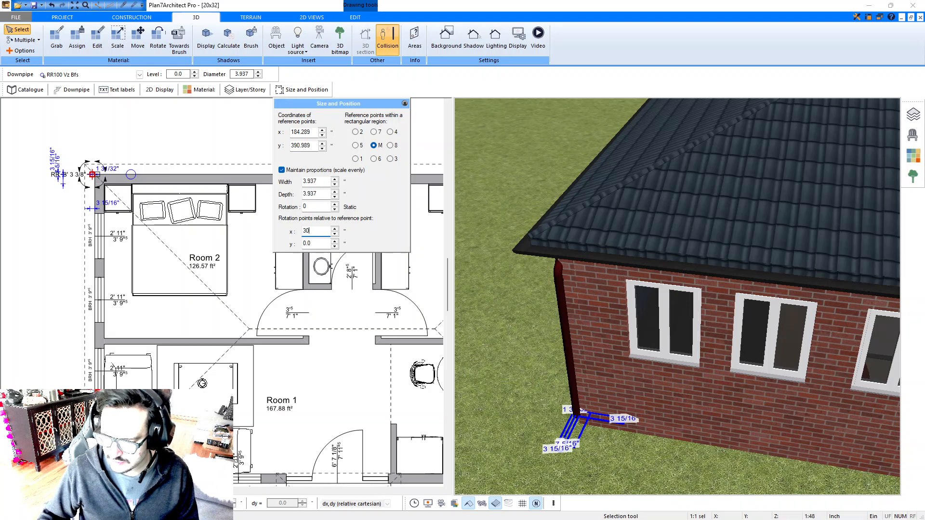
{"action": "left_click_drag", "start_coordinate": [316, 231], "coordinate": [294, 230]}
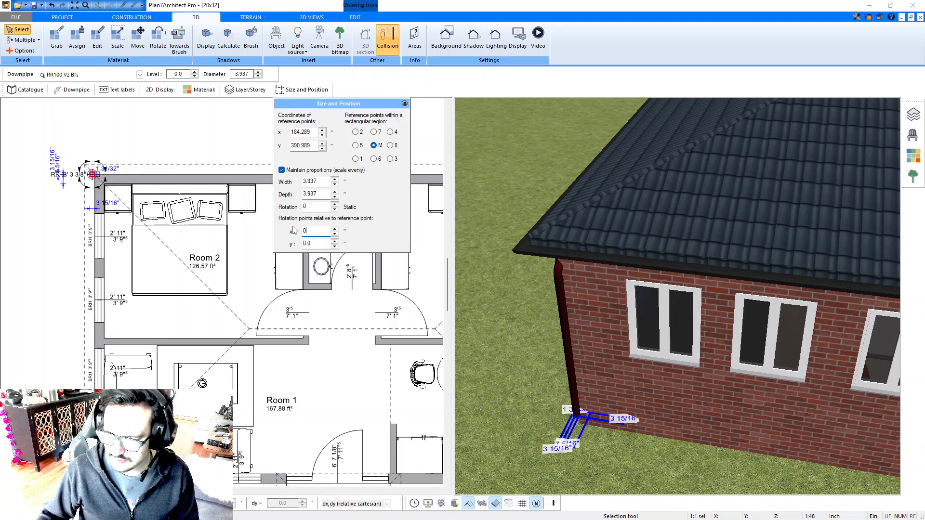
{"action": "left_click", "coordinate": [404, 105]}
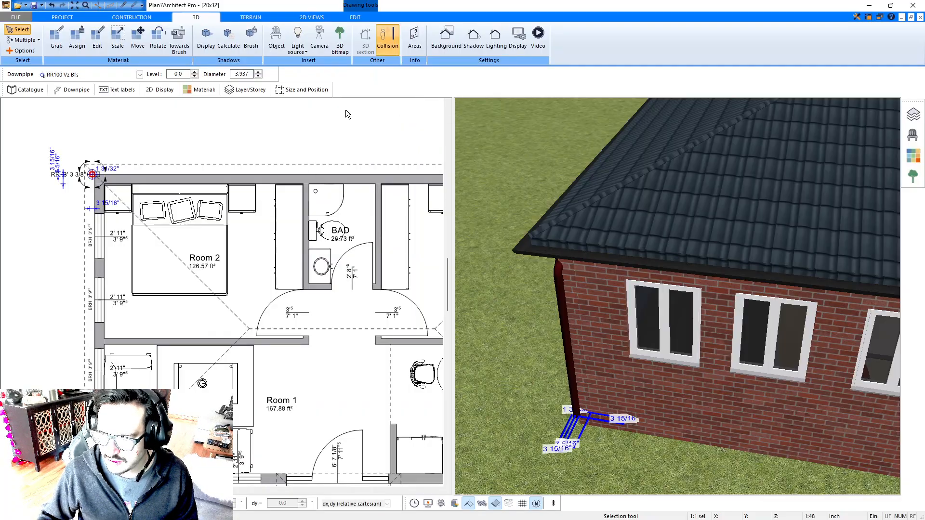
- Set the gutter diameter of the Room 2 corner downpipe to 4 inches
{"action": "left_click", "coordinate": [88, 91]}
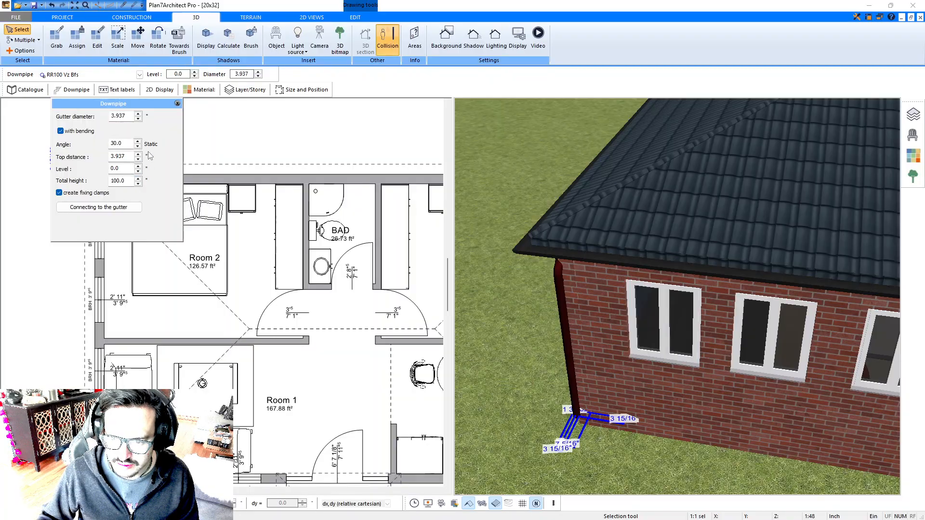
{"action": "double_click", "coordinate": [129, 118]}
{"action": "type", "text": "4"}
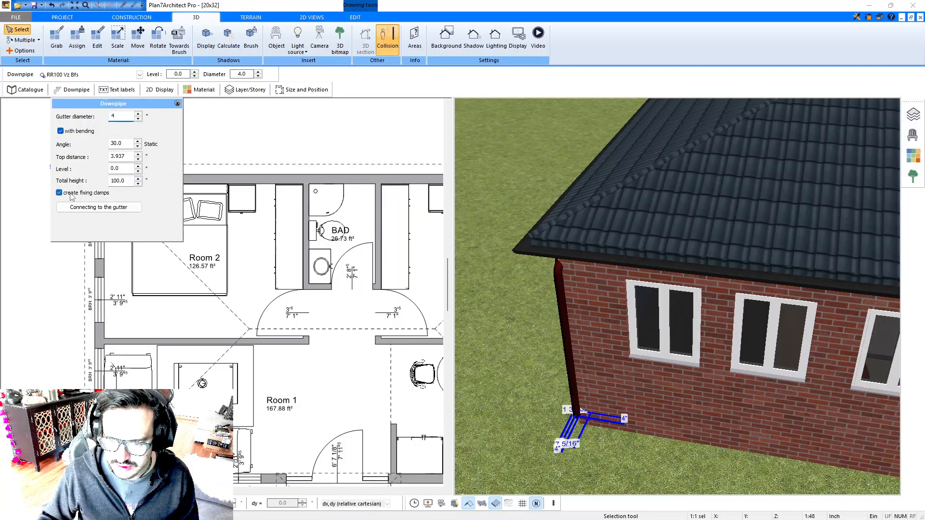
{"action": "left_click", "coordinate": [176, 104]}
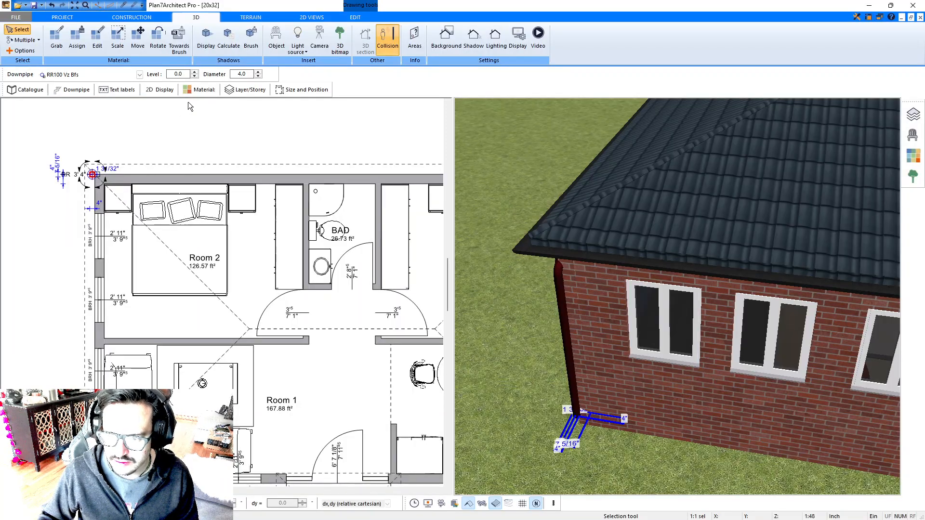
- Rotate the Room 2 corner downpipe diagonally in the floor plan and check its bend in 3D
{"action": "left_click", "coordinate": [257, 126]}
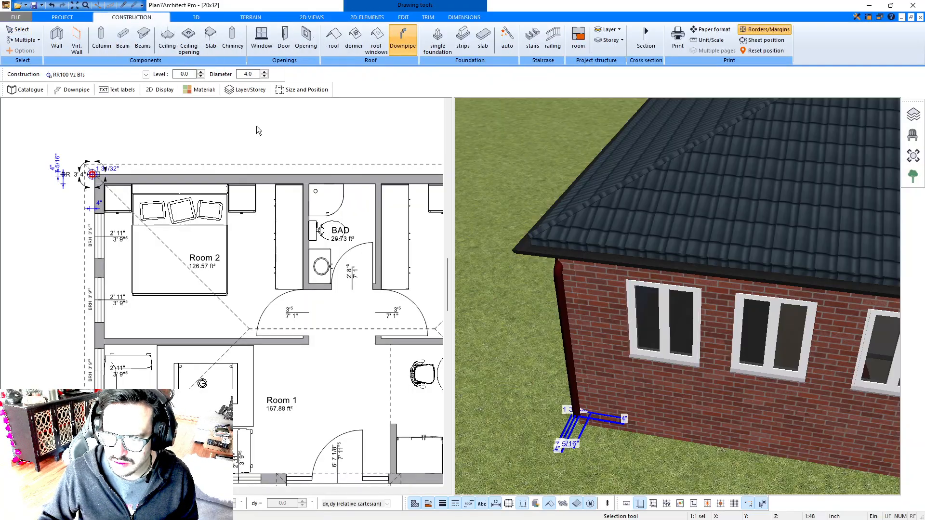
{"action": "middle_click_drag", "start_coordinate": [434, 186], "coordinate": [468, 182]}
{"action": "left_click", "coordinate": [539, 258]}
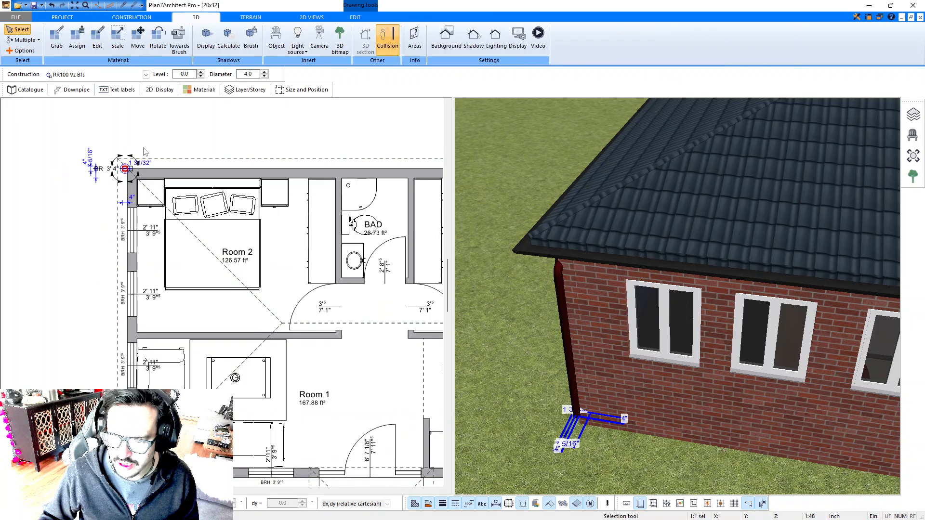
{"action": "scroll", "coordinate": [109, 163], "scroll_direction": "up", "scroll_amount": 1}
{"action": "scroll", "coordinate": [109, 163], "scroll_direction": "up", "scroll_amount": 1}
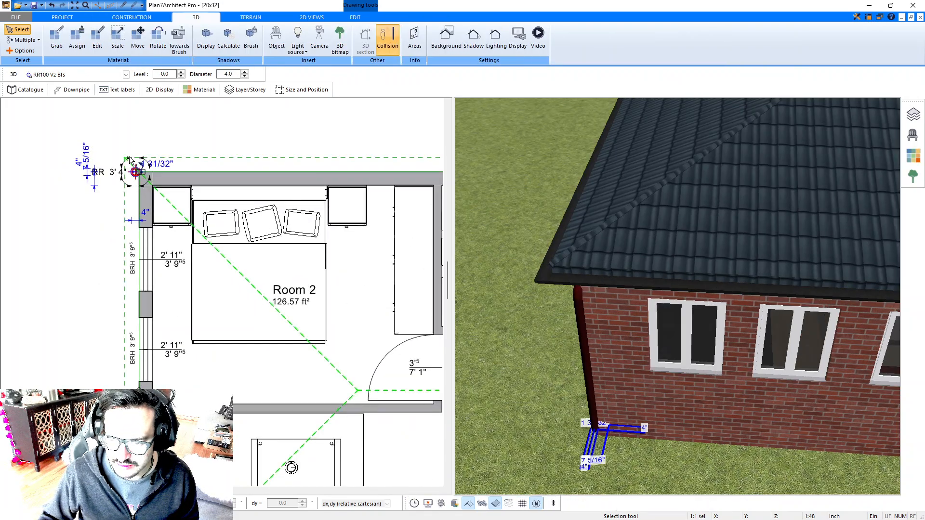
{"action": "left_click", "coordinate": [121, 163]}
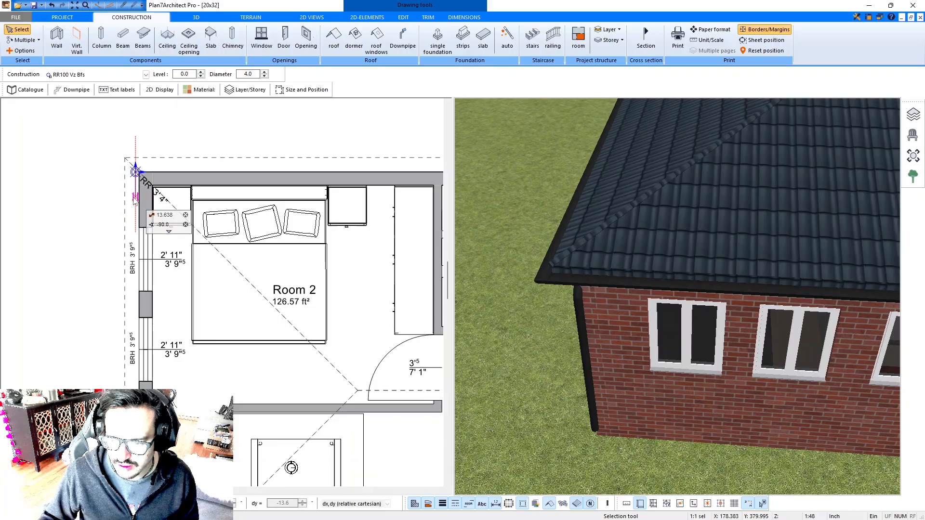
{"action": "left_click", "coordinate": [135, 198]}
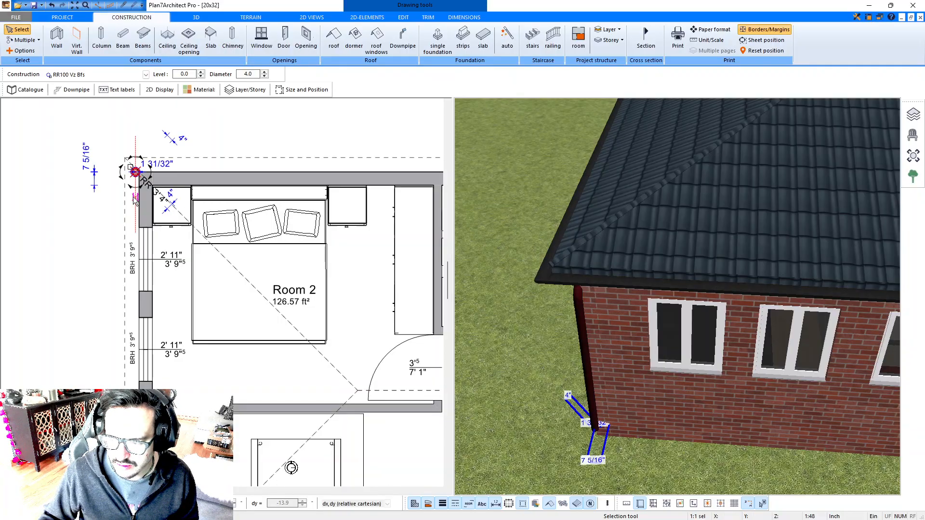
{"action": "left_click_drag", "start_coordinate": [546, 254], "coordinate": [512, 305]}
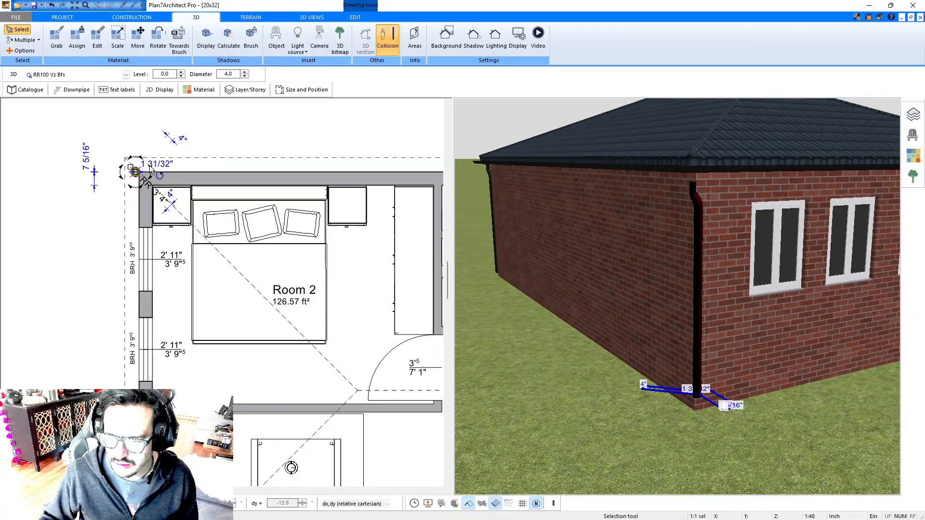
- Try another rotation of the Room 2 corner downpipe in the floor plan, swinging its label outside the wall corner
{"action": "left_click", "coordinate": [132, 136]}
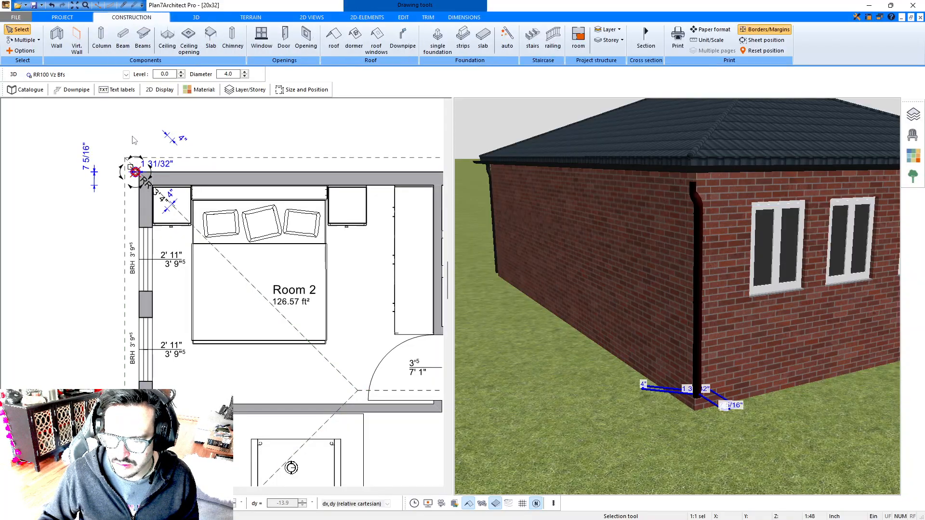
{"action": "left_click", "coordinate": [136, 173]}
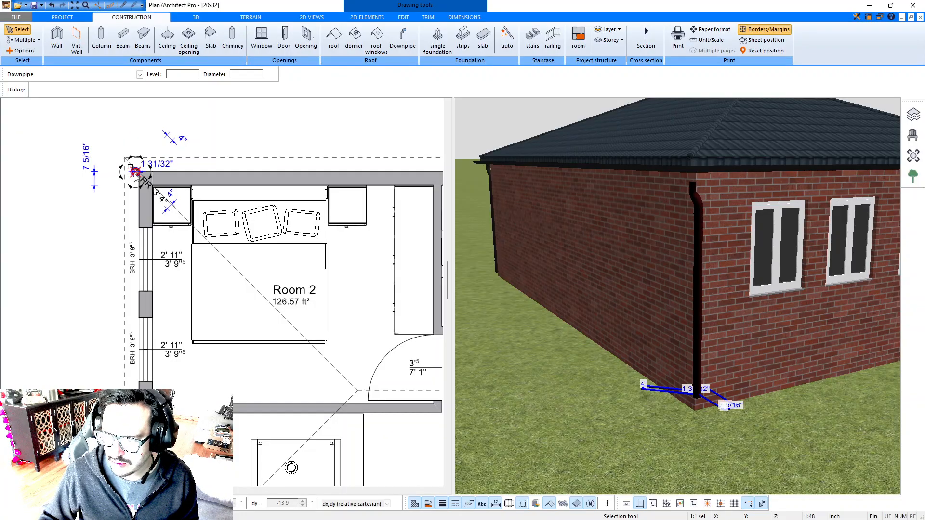
{"action": "left_click", "coordinate": [690, 186]}
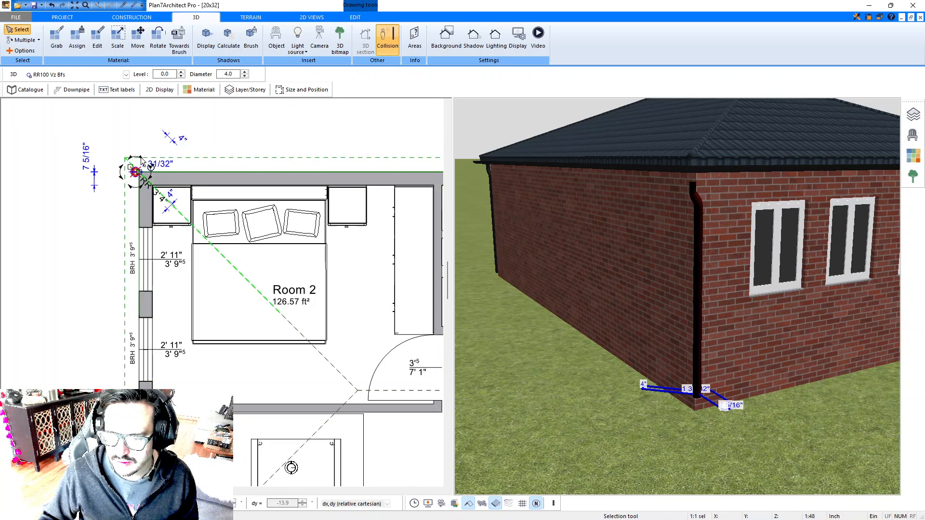
{"action": "left_click", "coordinate": [130, 150]}
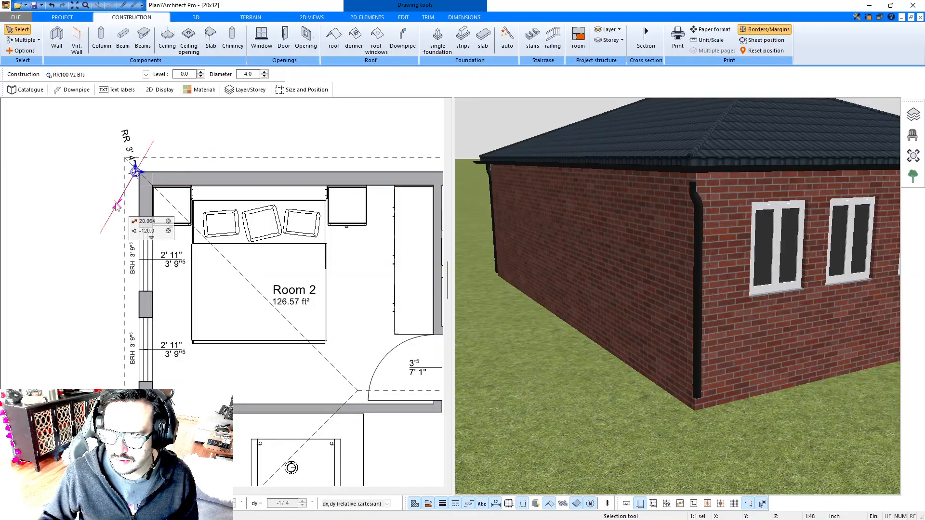
{"action": "left_click", "coordinate": [117, 206]}
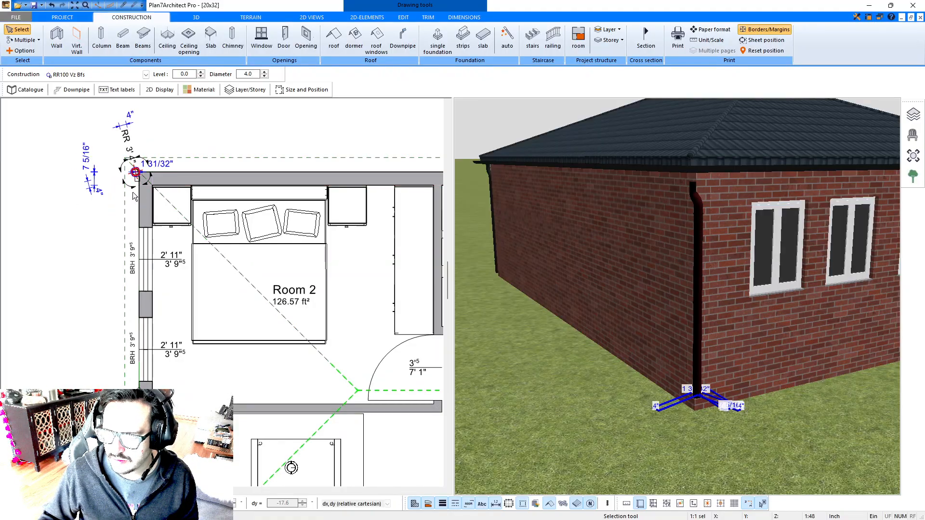
{"action": "left_click", "coordinate": [136, 174]}
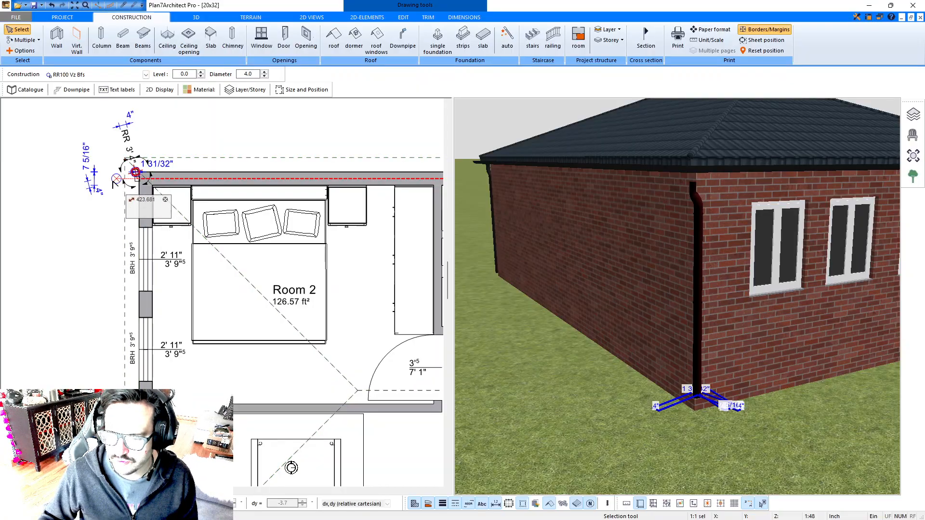
{"action": "key", "text": "Escape"}
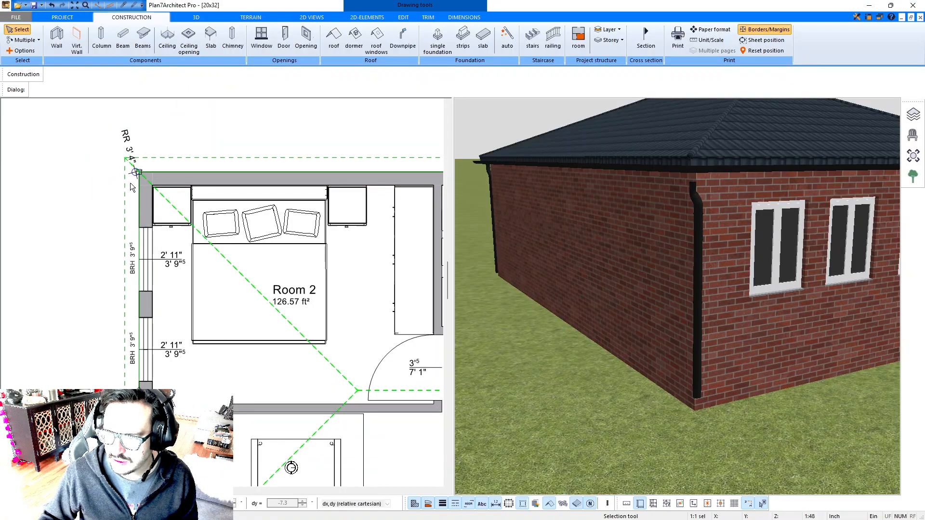
- Rotate the downpipe about its offset rotation point in the floor plan and move it back to the Room 2 outer wall corner
{"action": "left_click", "coordinate": [137, 172]}
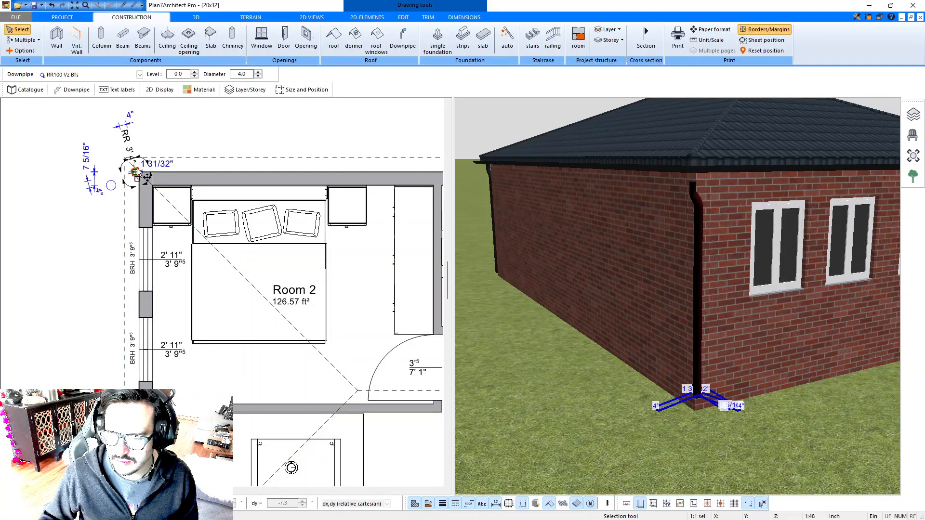
{"action": "left_click_drag", "start_coordinate": [141, 161], "coordinate": [71, 144]}
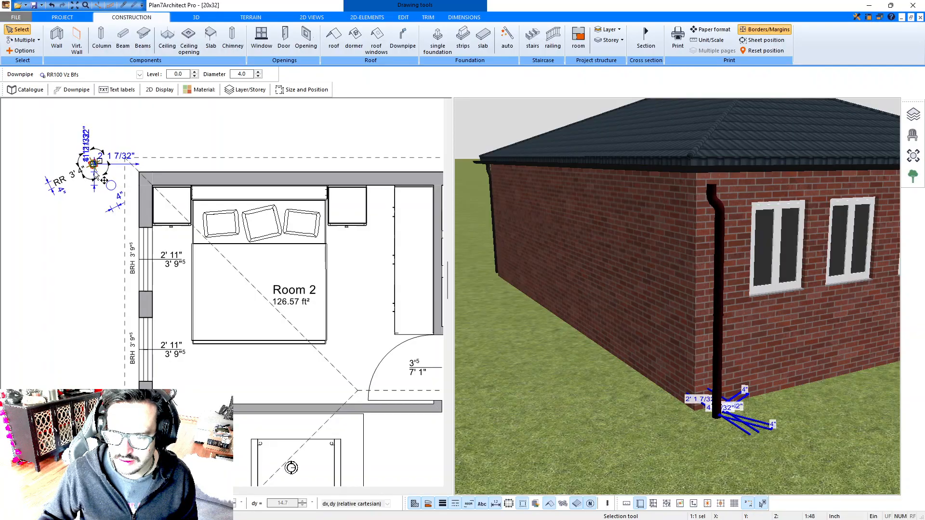
{"action": "left_click", "coordinate": [110, 189]}
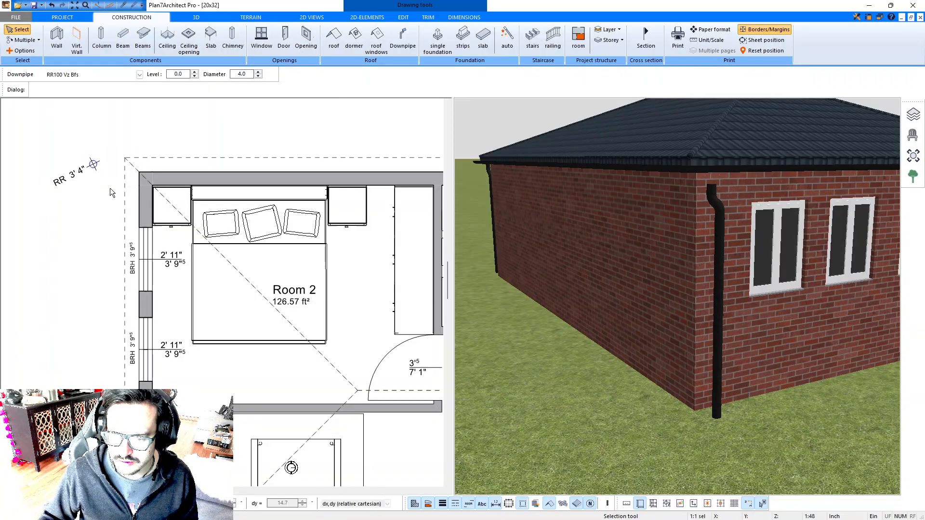
{"action": "left_click", "coordinate": [94, 164]}
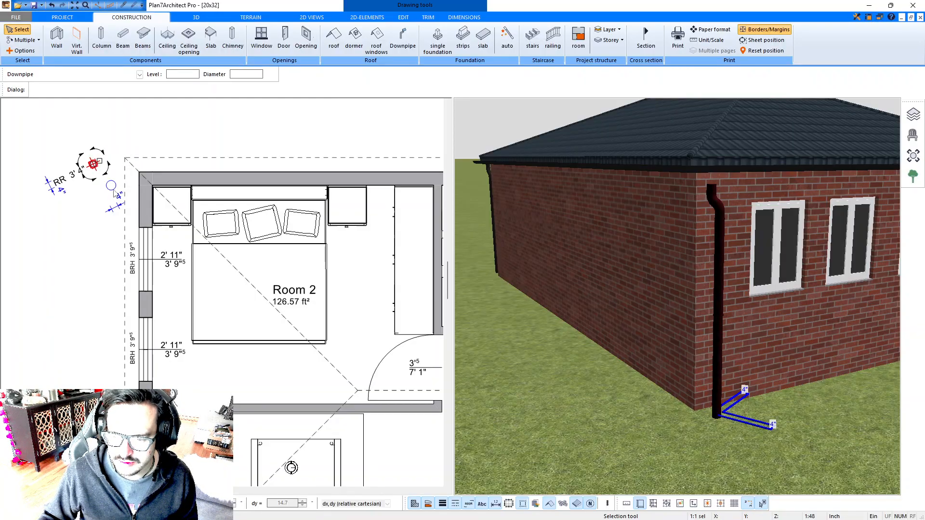
{"action": "left_click", "coordinate": [104, 179]}
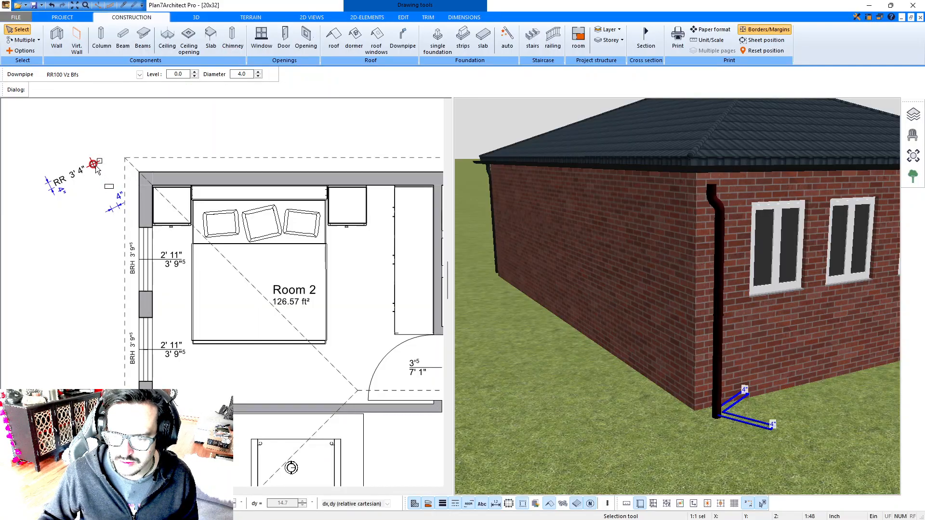
{"action": "left_click_drag", "start_coordinate": [96, 166], "coordinate": [139, 173]}
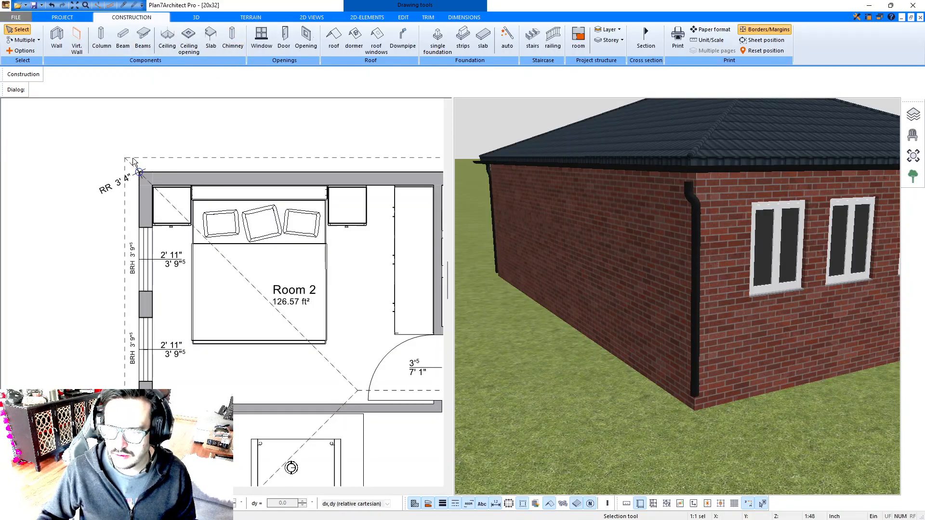
- Set the Room 2 corner downpipe's level to -5, connect it to the gutter, and check it in 3D
{"action": "left_click", "coordinate": [139, 172]}
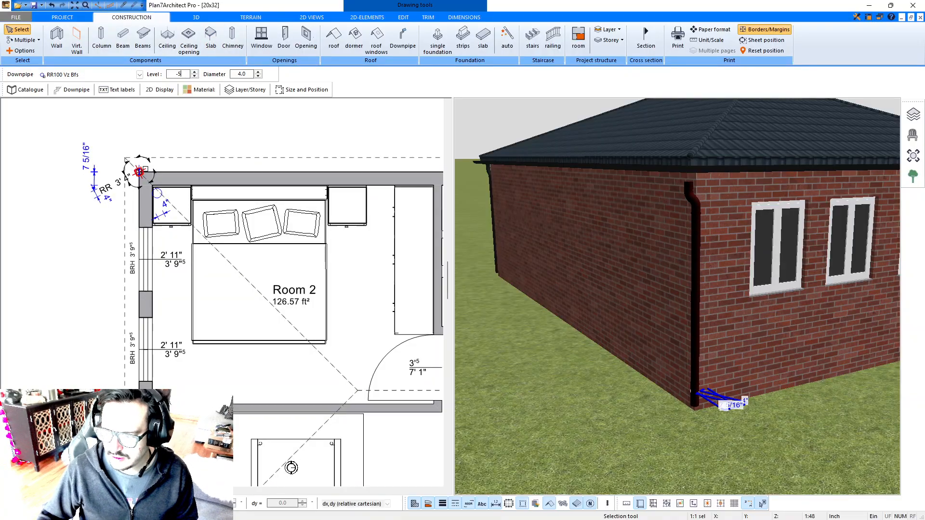
{"action": "left_click", "coordinate": [88, 94]}
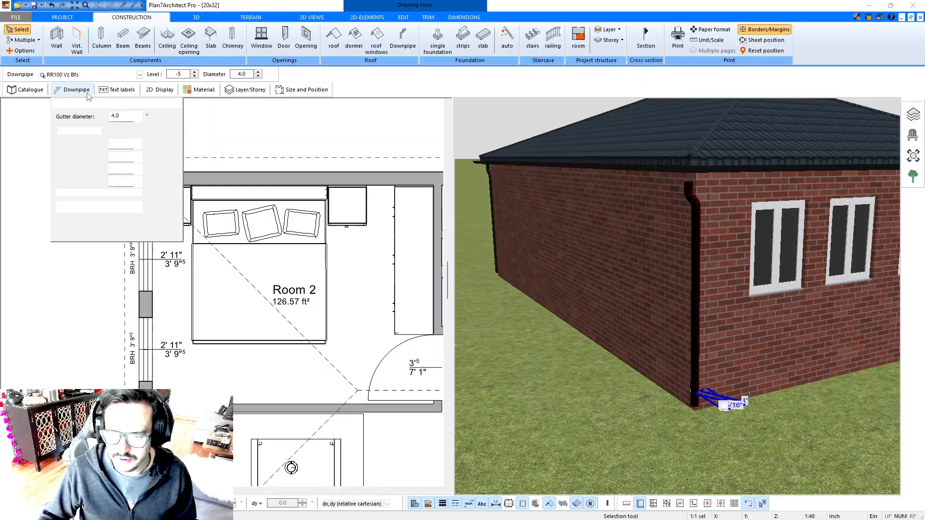
{"action": "left_click", "coordinate": [101, 207]}
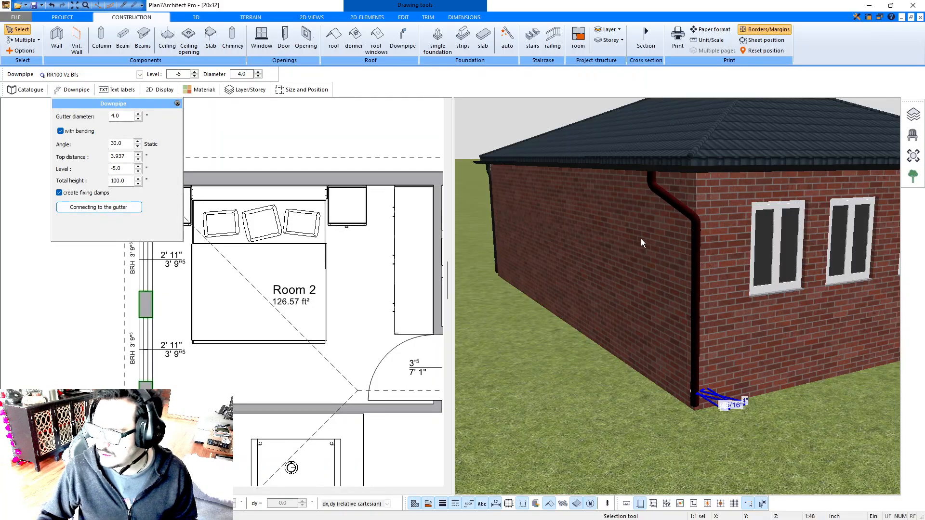
{"action": "left_click_drag", "start_coordinate": [614, 241], "coordinate": [805, 210]}
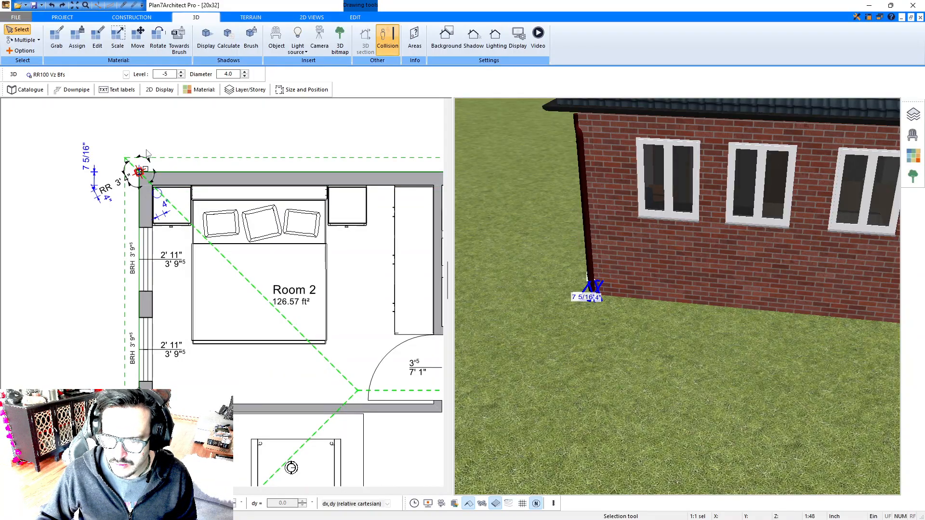
- Rotate the connected downpipe in the floor plan and move it close to the outer wall corner of Room 2
{"action": "left_click", "coordinate": [146, 169]}
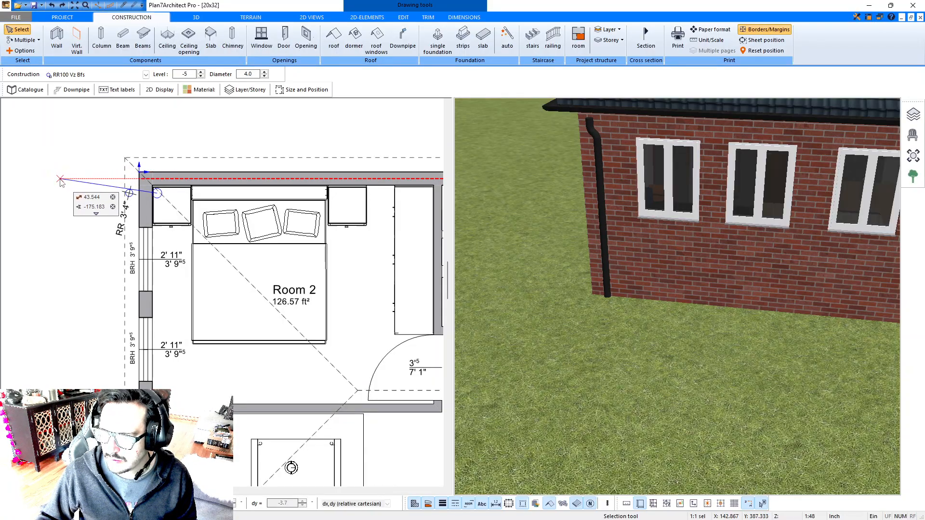
{"action": "left_click", "coordinate": [87, 180]}
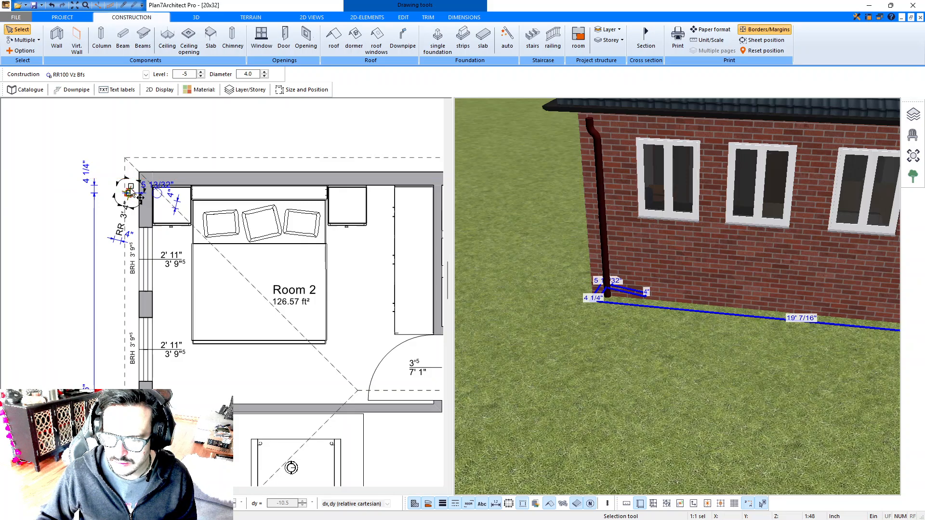
{"action": "left_click", "coordinate": [129, 190]}
{"action": "left_click", "coordinate": [139, 174]}
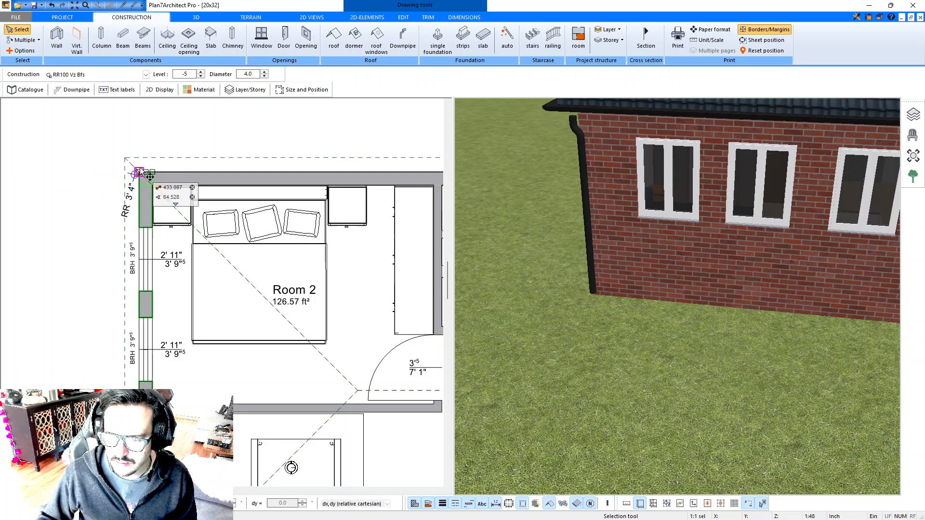
{"action": "left_click", "coordinate": [142, 166]}
- Align the downpipe's centre exactly with the outer wall corner of Room 2 in the floor plan
{"action": "scroll", "coordinate": [135, 170], "scroll_direction": "up", "scroll_amount": 4}
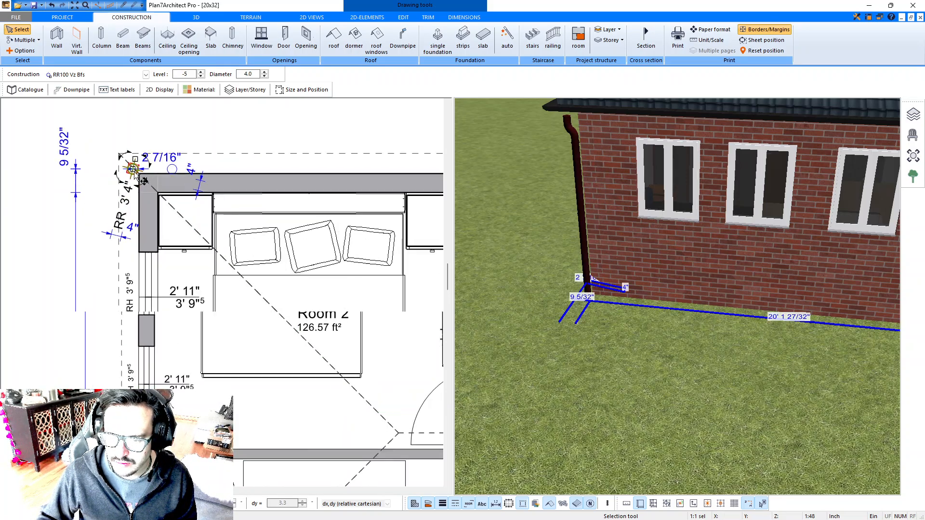
{"action": "scroll", "coordinate": [133, 171], "scroll_direction": "up", "scroll_amount": 1}
{"action": "left_click", "coordinate": [137, 170]}
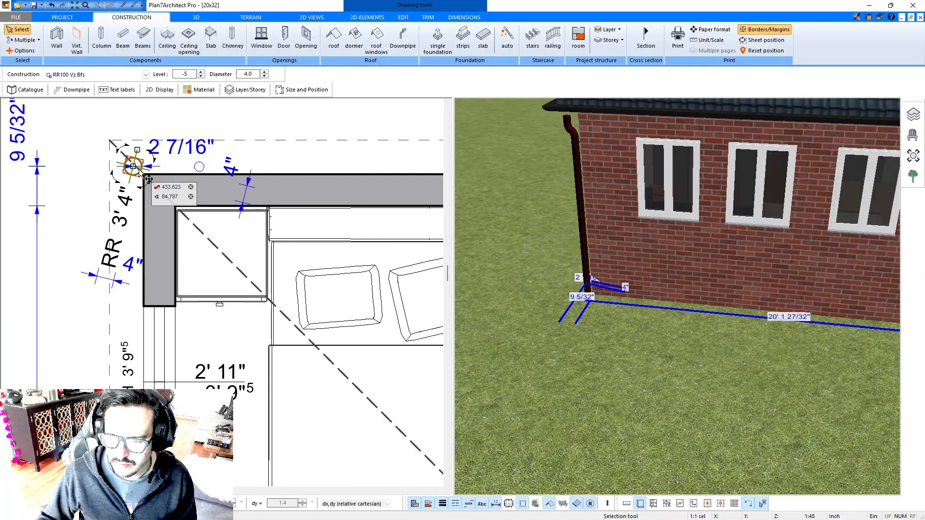
{"action": "left_click", "coordinate": [143, 175]}
{"action": "left_click", "coordinate": [143, 176]}
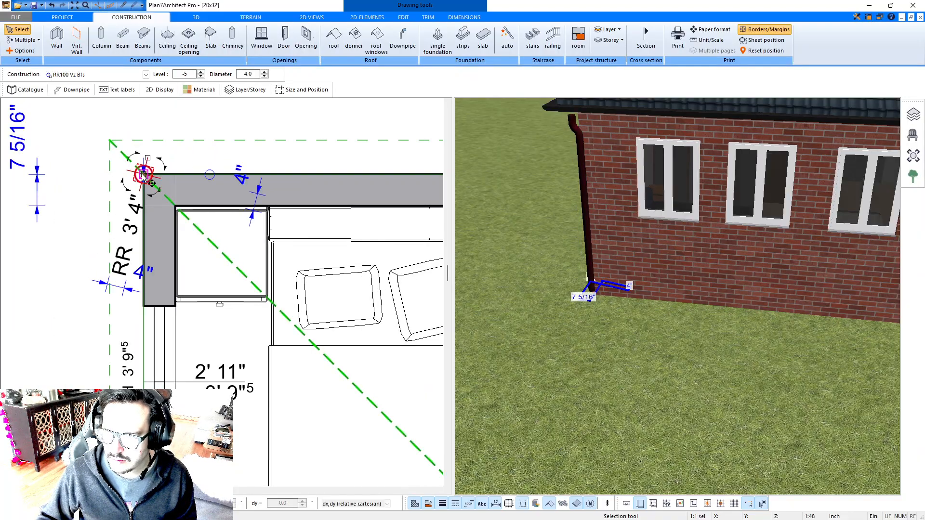
- Reconnect the centred Room 2 corner downpipe to the roof gutter and check its fit against the eaves in 3D
{"action": "left_click", "coordinate": [72, 90]}
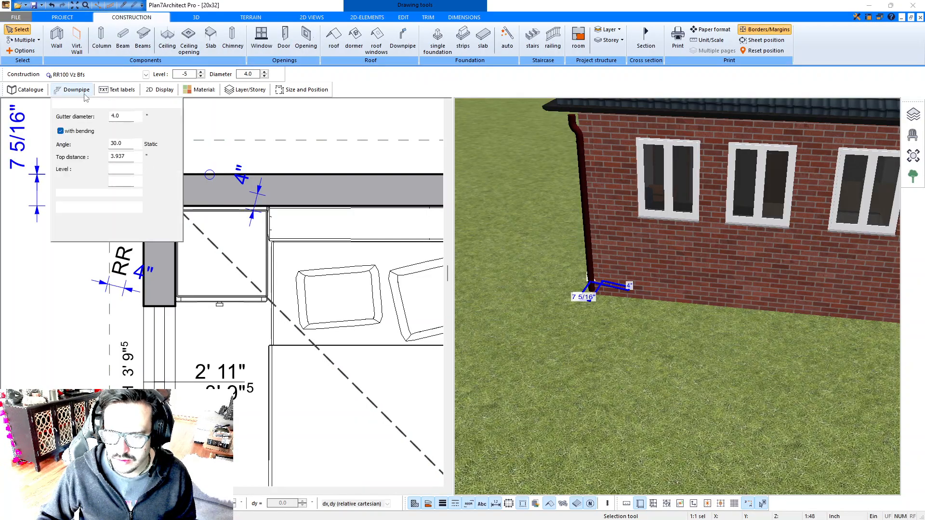
{"action": "left_click", "coordinate": [110, 207]}
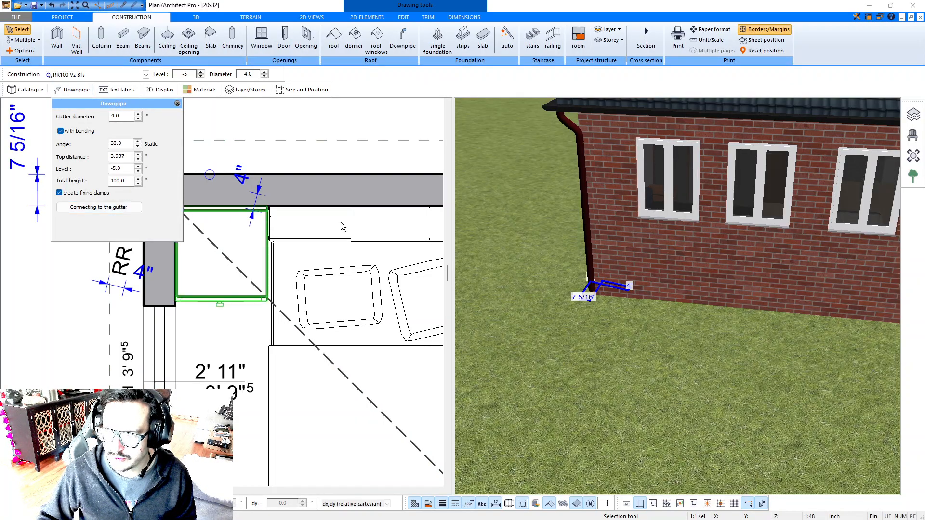
{"action": "left_click", "coordinate": [565, 259]}
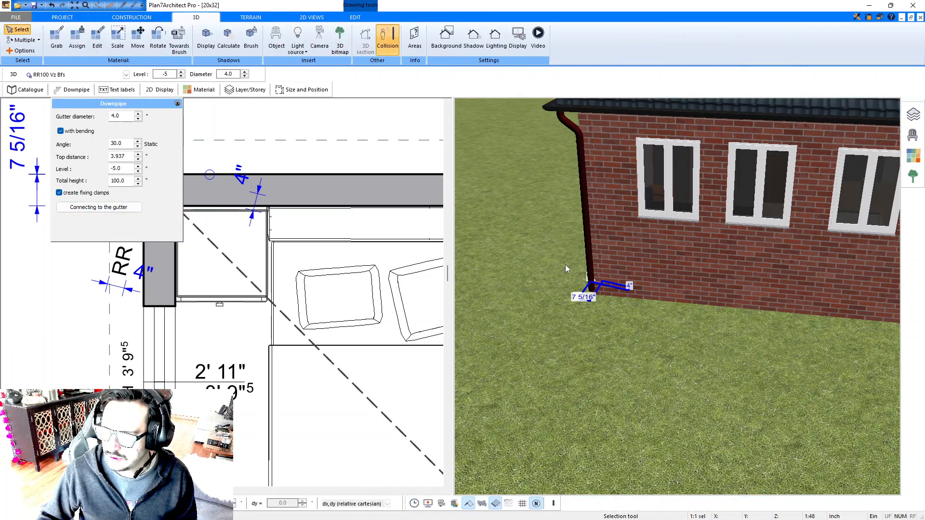
{"action": "left_click_drag", "start_coordinate": [566, 233], "coordinate": [563, 223]}
{"action": "middle_click_drag", "start_coordinate": [562, 223], "coordinate": [496, 213]}
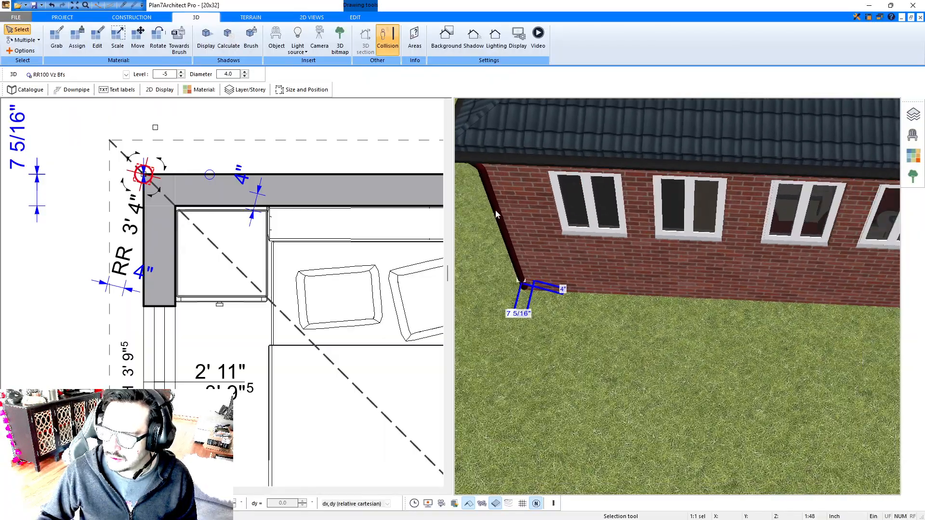
- Place an RR100 Vz Bfs downpipe at the outer wall corner of Room 1 beside the lamp table in the floor plan
{"action": "middle_click_drag", "start_coordinate": [838, 245], "coordinate": [685, 234]}
{"action": "left_click_drag", "start_coordinate": [686, 234], "coordinate": [753, 215]}
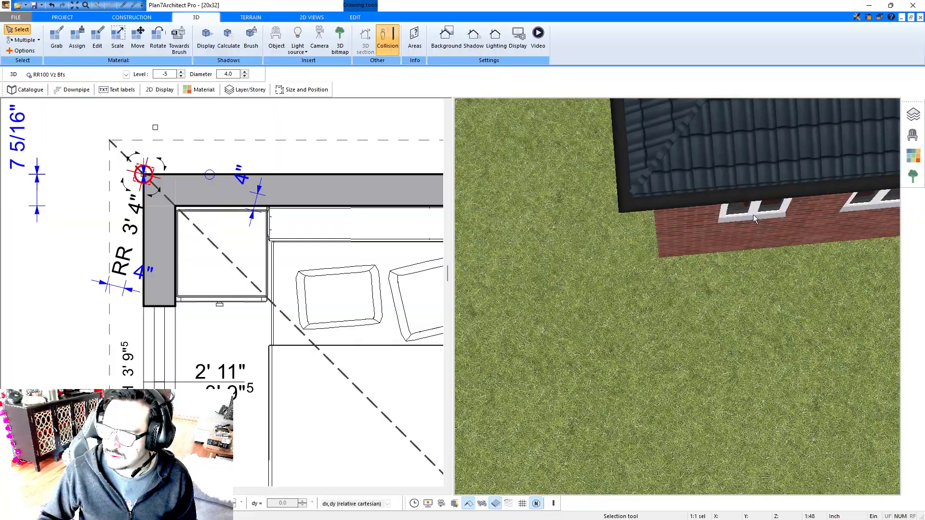
{"action": "scroll", "coordinate": [249, 233], "scroll_direction": "down", "scroll_amount": 3}
{"action": "scroll", "coordinate": [263, 278], "scroll_direction": "down", "scroll_amount": 5}
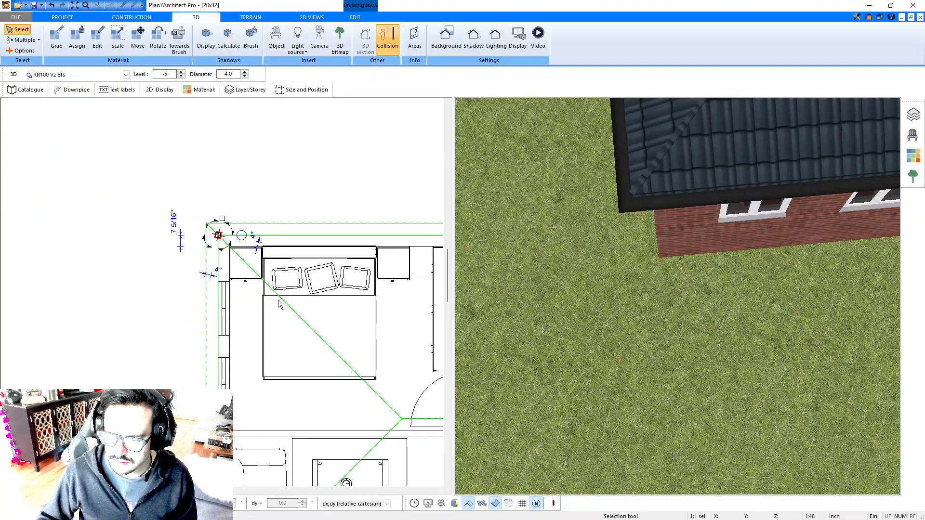
{"action": "left_click", "coordinate": [131, 18]}
{"action": "middle_click_drag", "start_coordinate": [353, 407], "coordinate": [189, 188]}
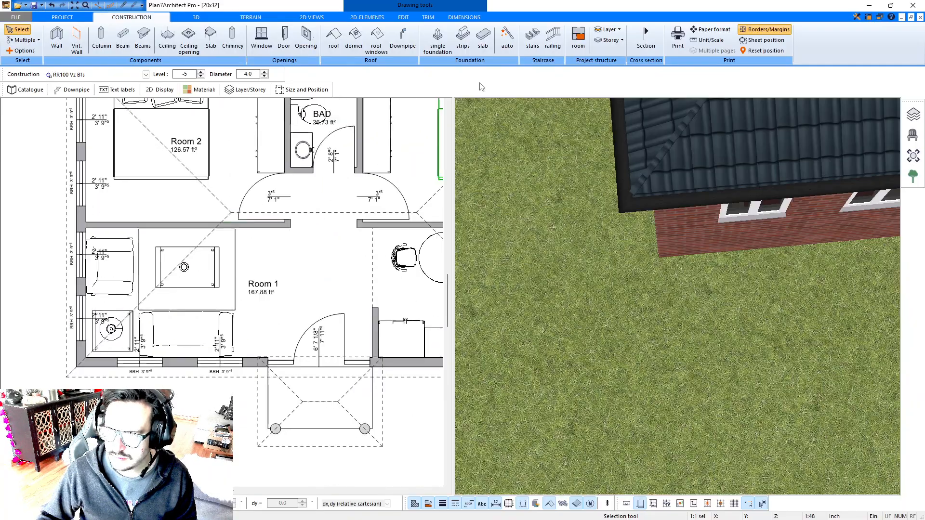
{"action": "left_click", "coordinate": [506, 41]}
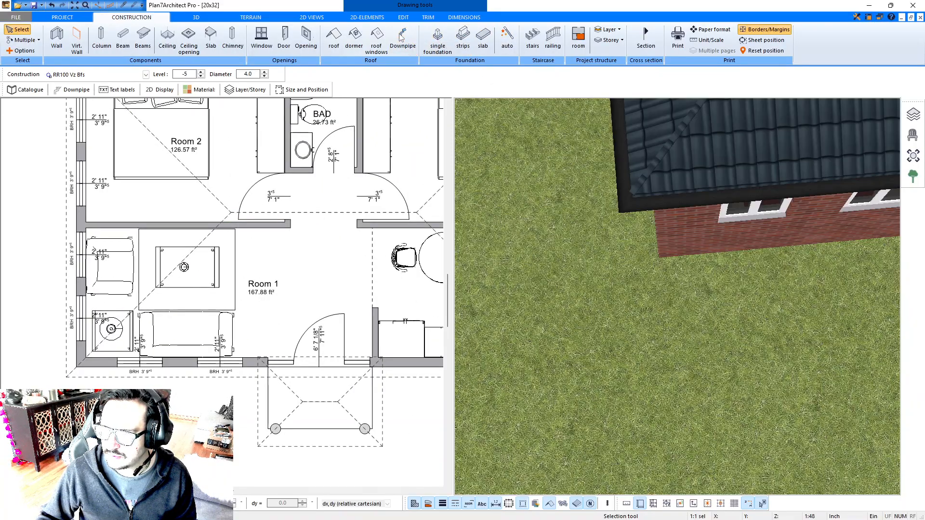
{"action": "left_click", "coordinate": [74, 369]}
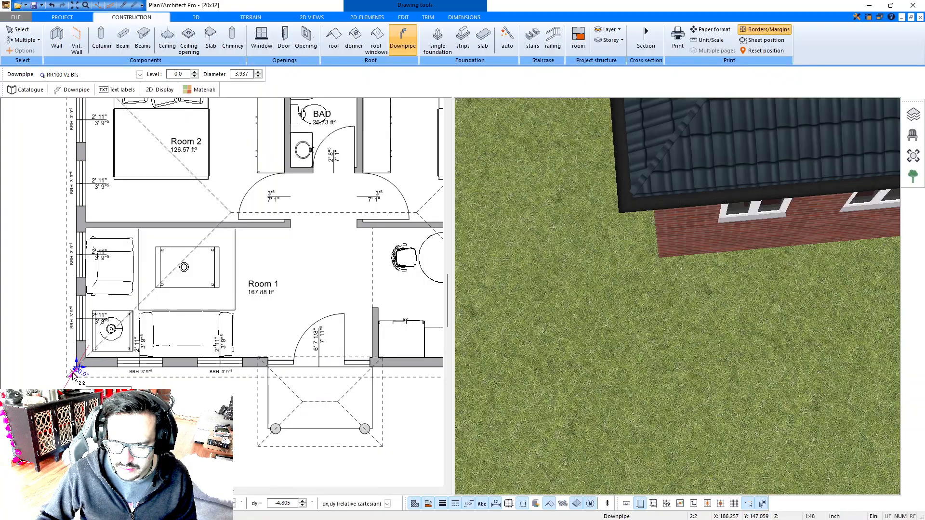
{"action": "scroll", "coordinate": [75, 372], "scroll_direction": "up", "scroll_amount": 5}
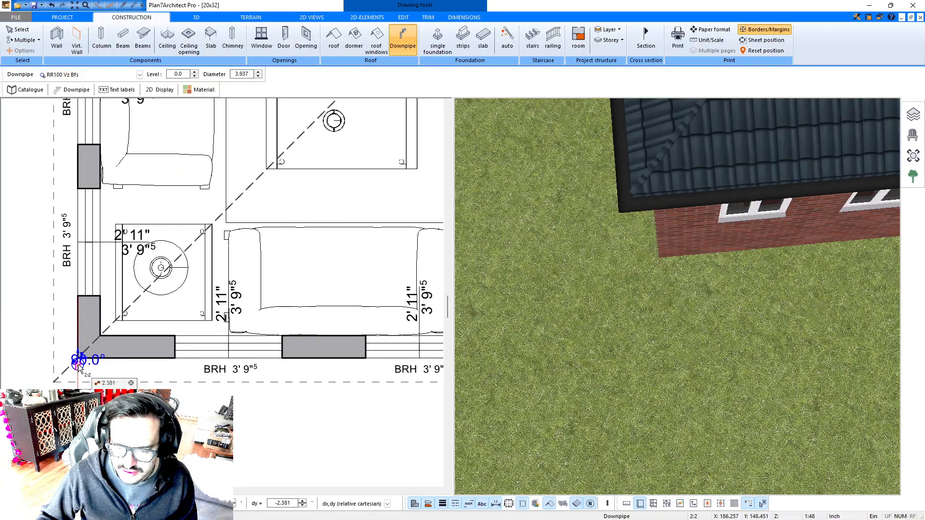
{"action": "left_click", "coordinate": [78, 364]}
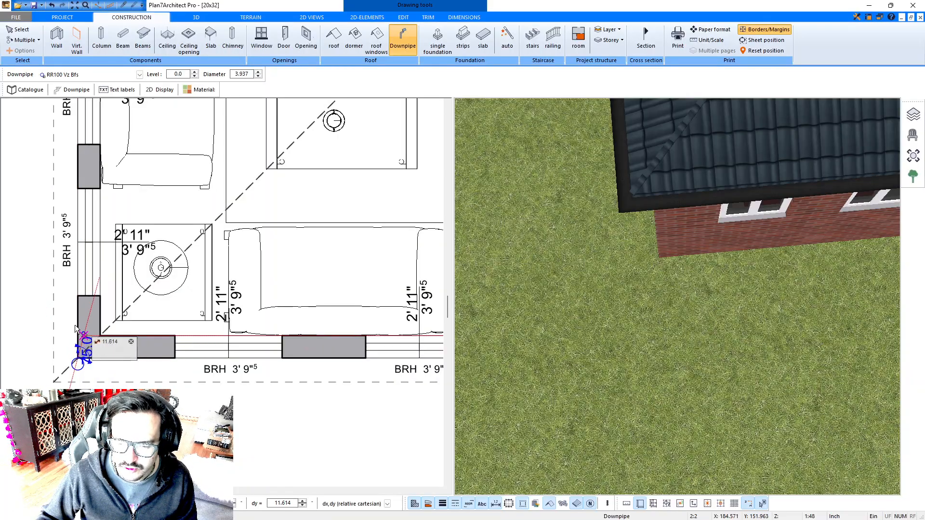
{"action": "left_click", "coordinate": [77, 364]}
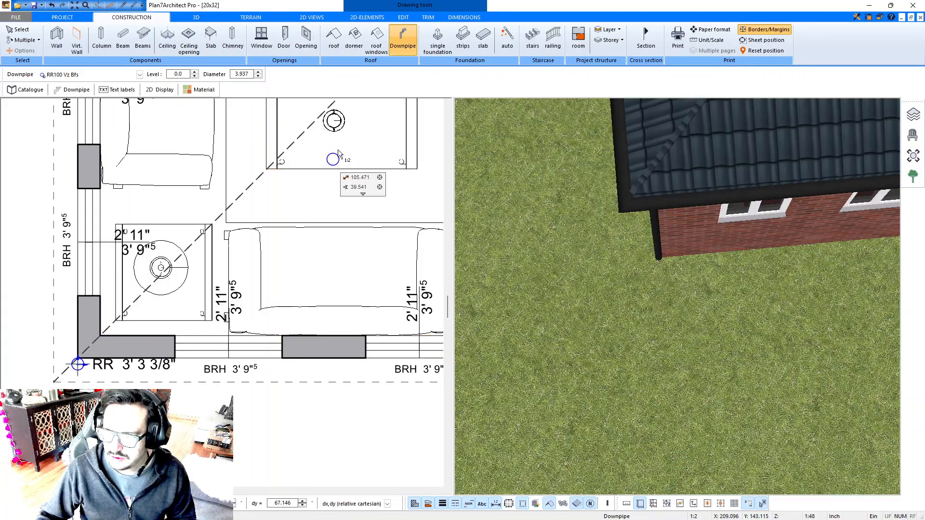
- Try to set the Room 1 corner downpipe's diameter to 4 and its level to -5
{"action": "left_click_drag", "start_coordinate": [251, 75], "coordinate": [166, 74]}
{"action": "type", "text": "4-"}
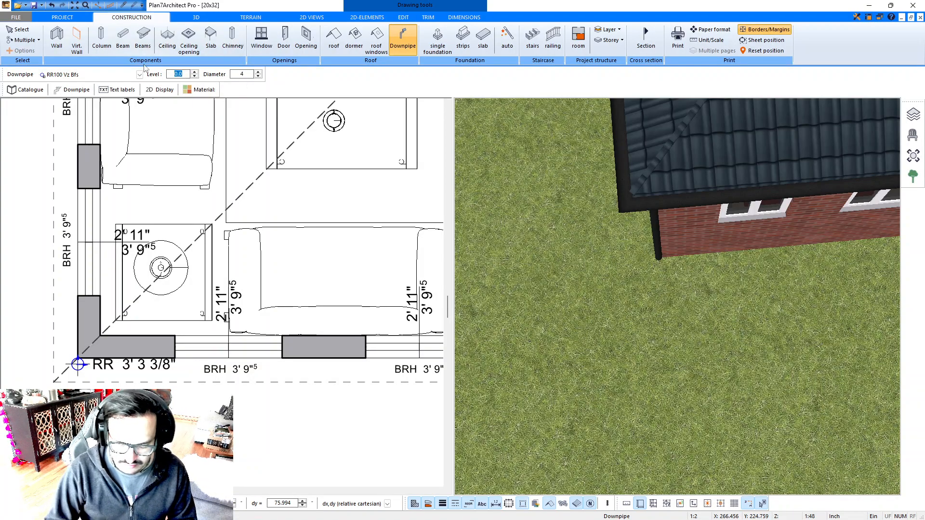
{"action": "type", "text": "5"}
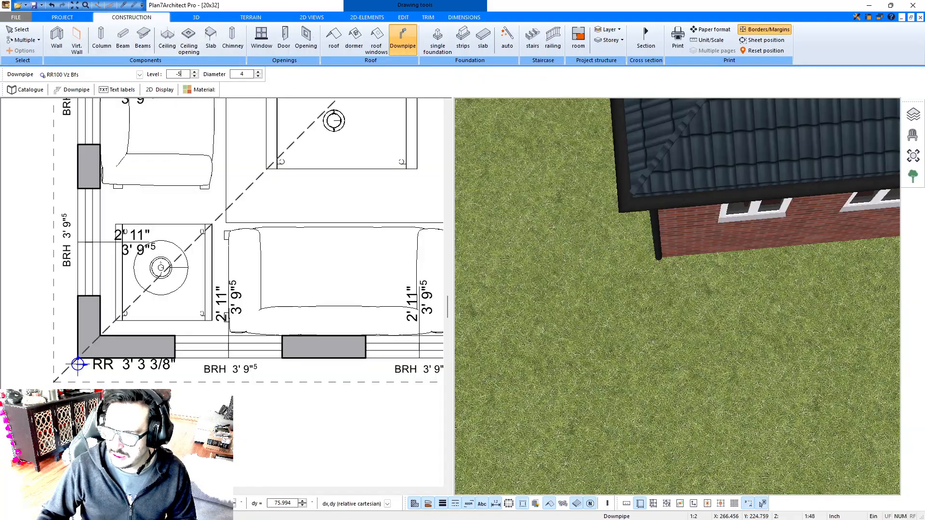
- Set the Room 1 corner downpipe's gutter diameter to 4 inches and connect it to the roof gutter
{"action": "left_click_drag", "start_coordinate": [611, 176], "coordinate": [472, 302]}
{"action": "scroll", "coordinate": [664, 216], "scroll_direction": "up", "scroll_amount": 1}
{"action": "scroll", "coordinate": [664, 216], "scroll_direction": "down", "scroll_amount": 2}
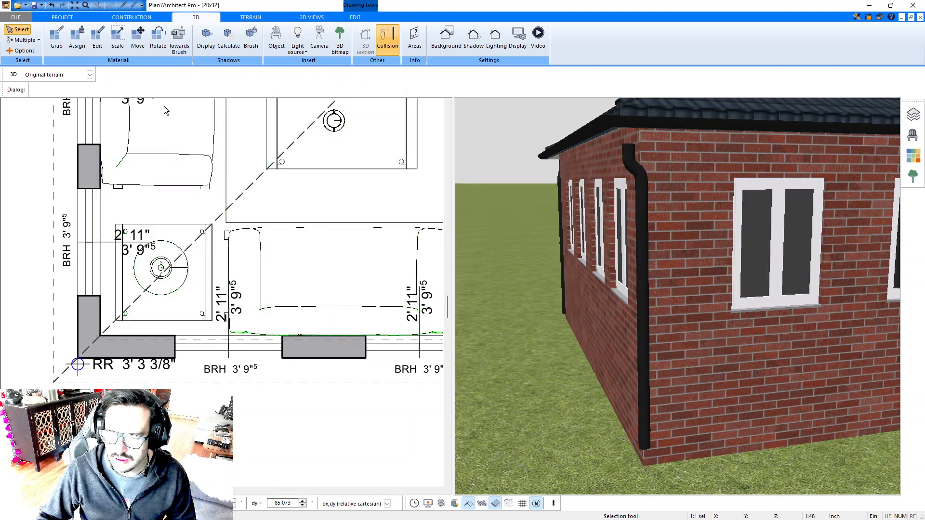
{"action": "left_click", "coordinate": [77, 364]}
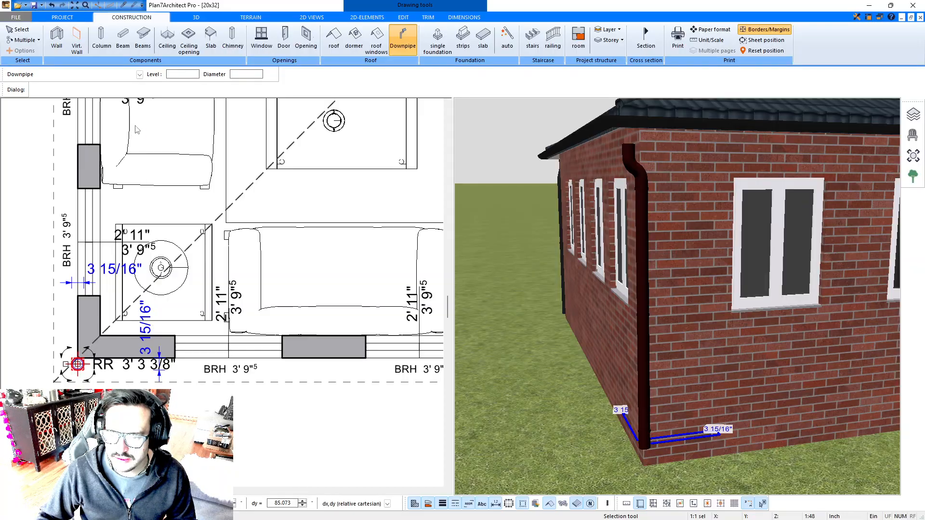
{"action": "left_click", "coordinate": [73, 90]}
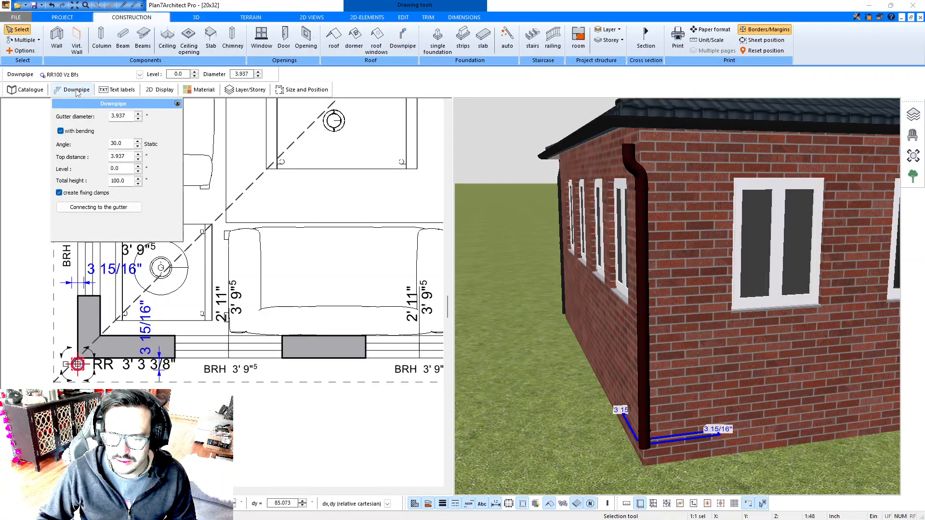
{"action": "double_click", "coordinate": [127, 117]}
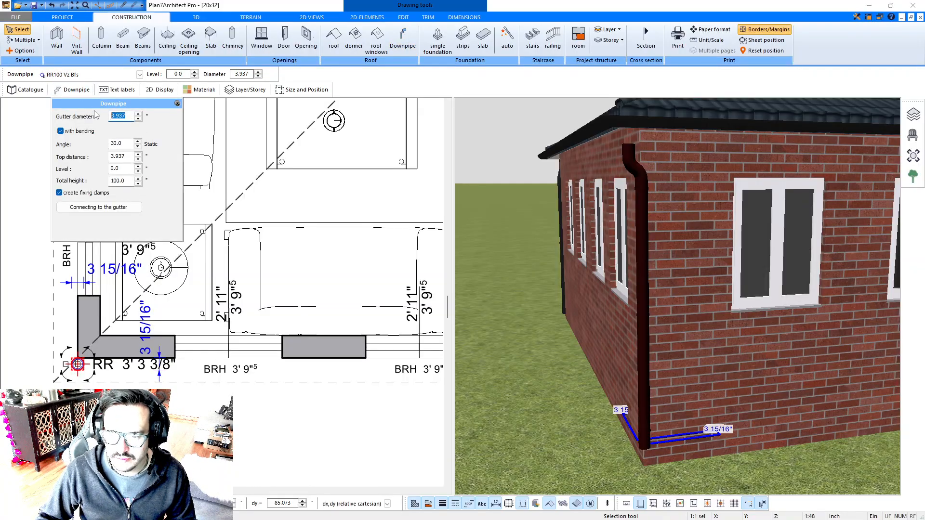
{"action": "type", "text": "4"}
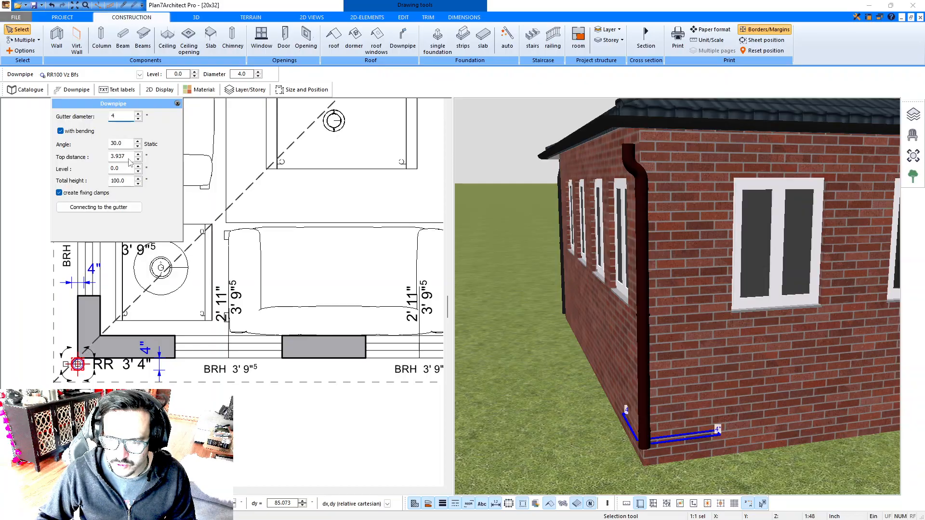
{"action": "left_click", "coordinate": [107, 207]}
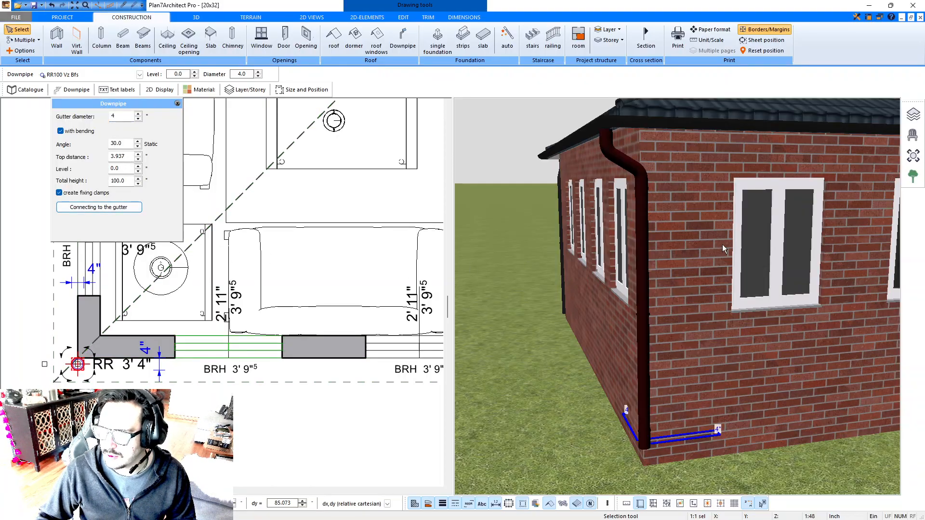
- Change the left porch column at the front entrance to the square Wood type from the catalogue
{"action": "left_click_drag", "start_coordinate": [707, 250], "coordinate": [759, 310]}
{"action": "scroll", "coordinate": [756, 282], "scroll_direction": "up", "scroll_amount": 5}
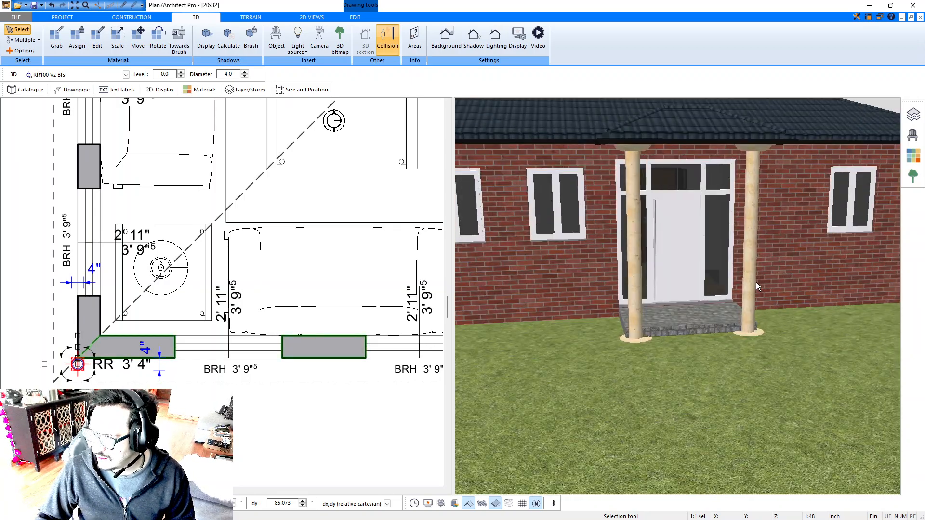
{"action": "scroll", "coordinate": [754, 275], "scroll_direction": "down", "scroll_amount": 2}
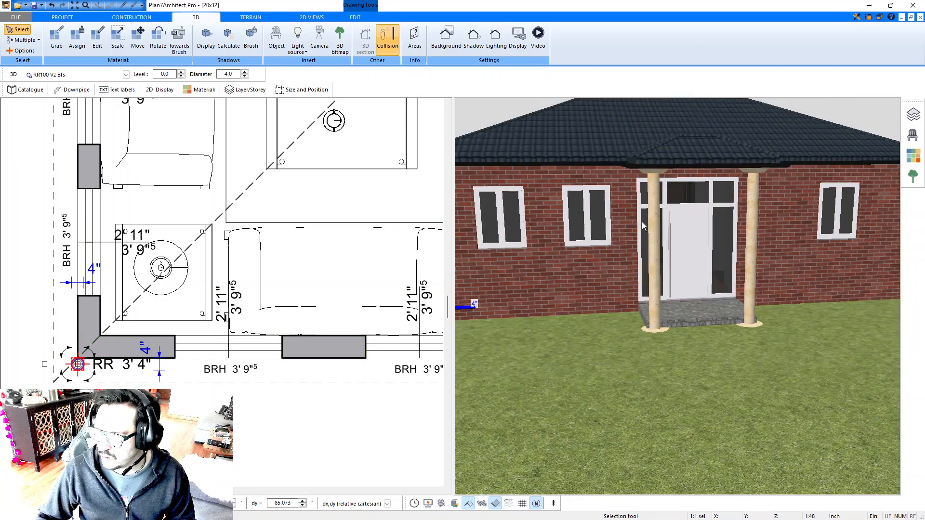
{"action": "left_click", "coordinate": [655, 240]}
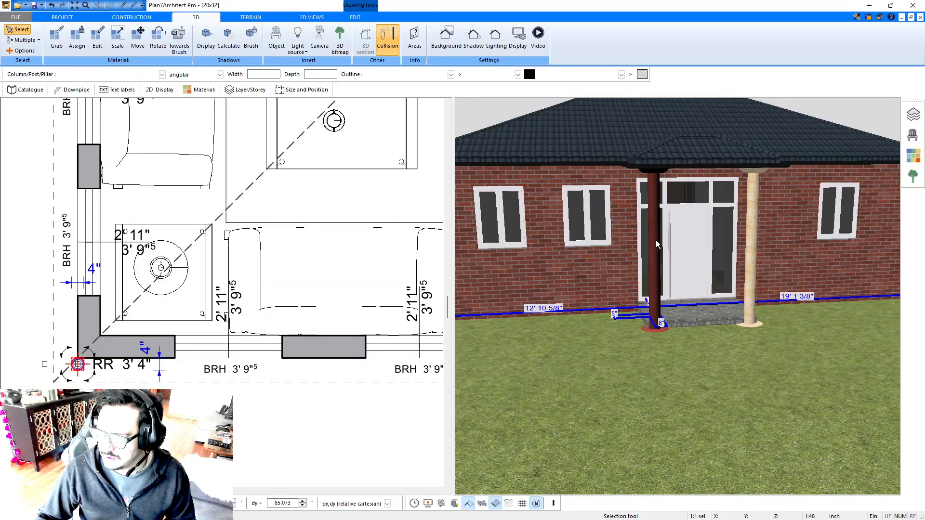
{"action": "left_click", "coordinate": [36, 90]}
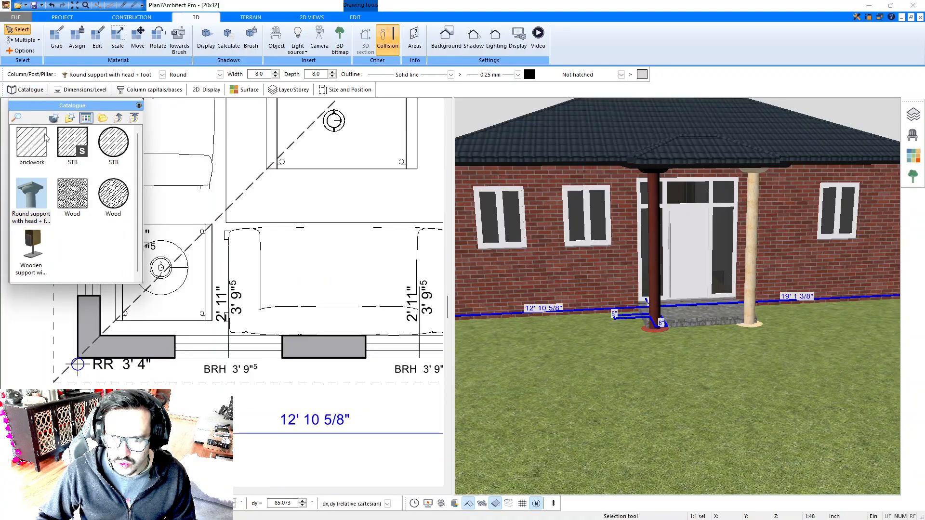
{"action": "left_click", "coordinate": [77, 200]}
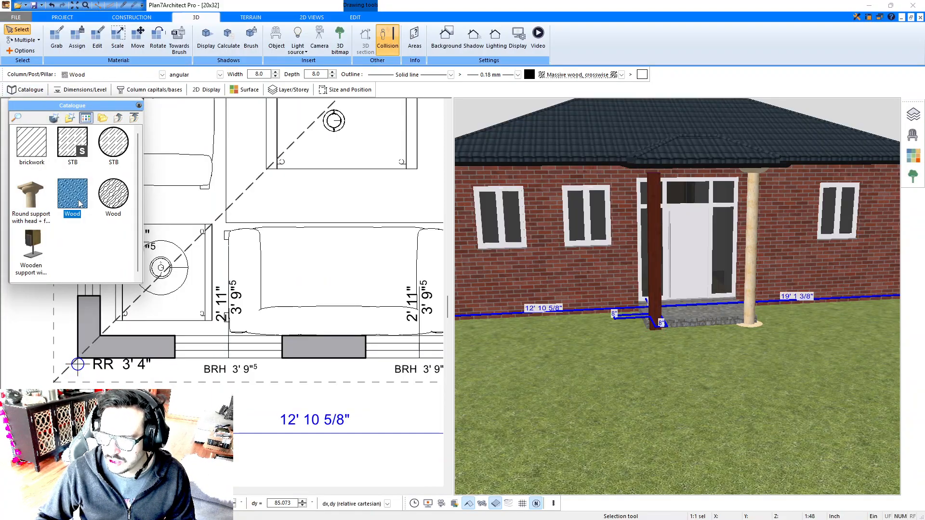
- Try the round and square Wood, round and square STB, and Wooden support with base types on the right porch column
{"action": "left_click", "coordinate": [748, 244]}
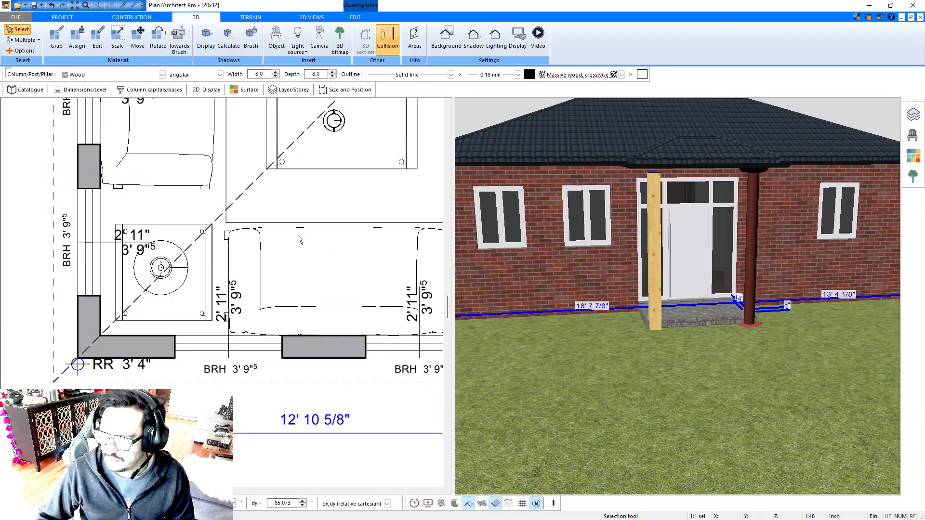
{"action": "left_click", "coordinate": [65, 91]}
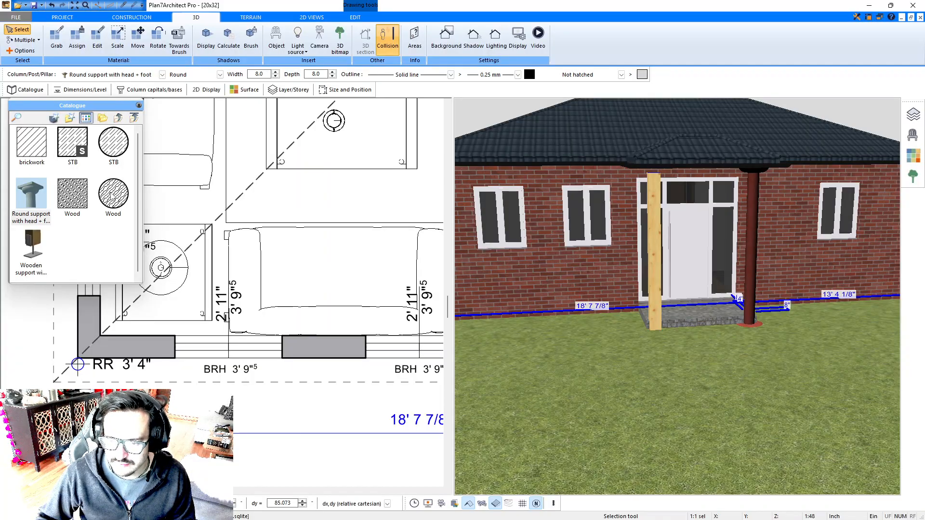
{"action": "left_click", "coordinate": [112, 195]}
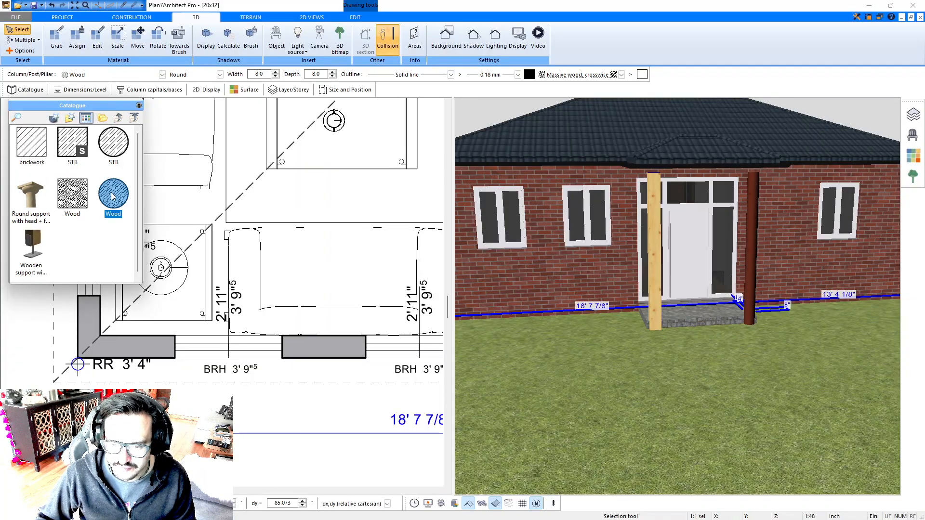
{"action": "left_click", "coordinate": [71, 197]}
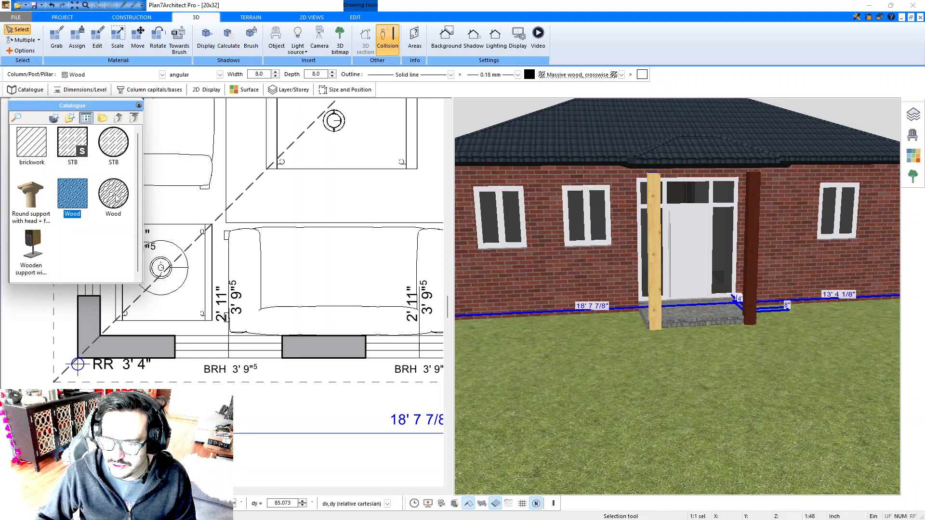
{"action": "left_click", "coordinate": [116, 147]}
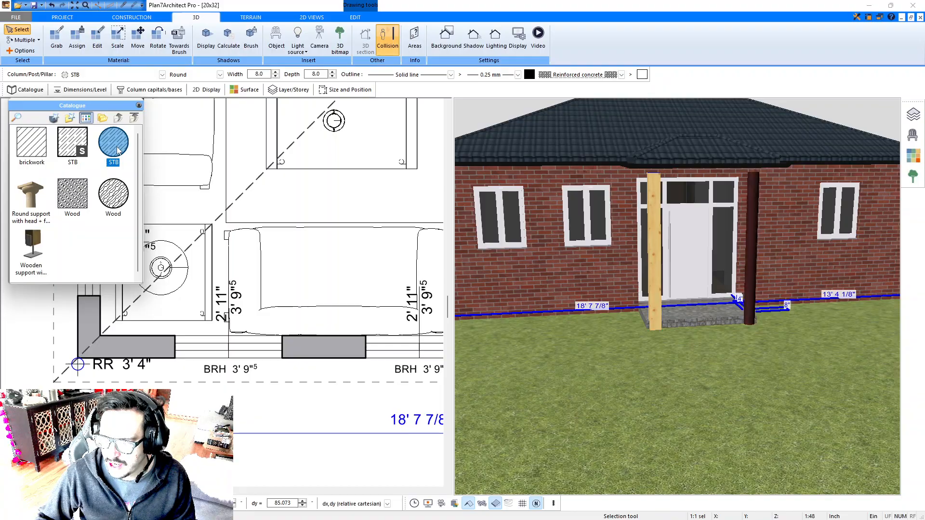
{"action": "left_click", "coordinate": [78, 147]}
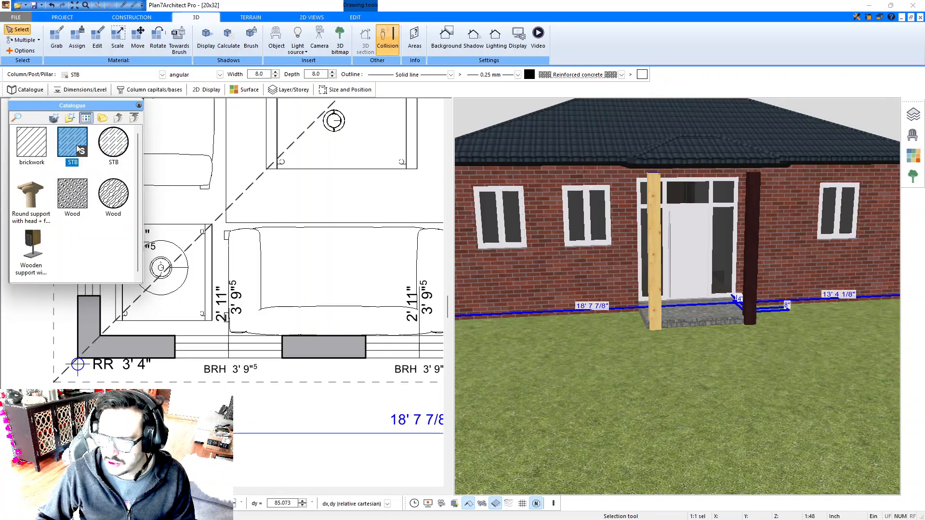
{"action": "left_click", "coordinate": [36, 239]}
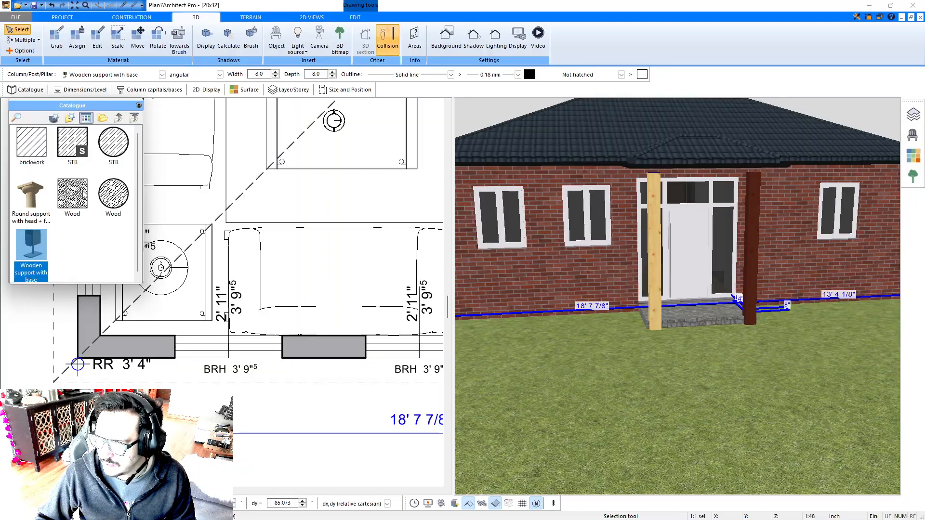
- Return both porch columns to the Round support with head + foot type
{"action": "left_click", "coordinate": [32, 194]}
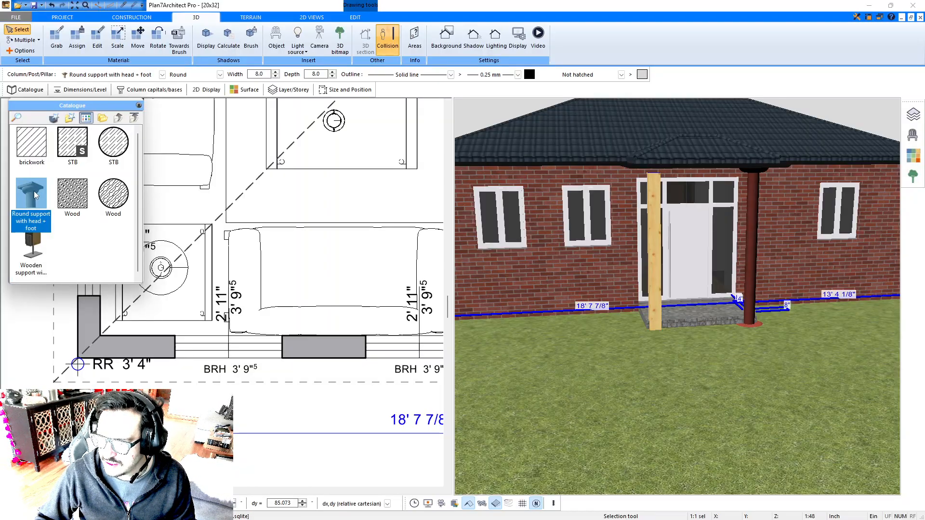
{"action": "left_click", "coordinate": [658, 273]}
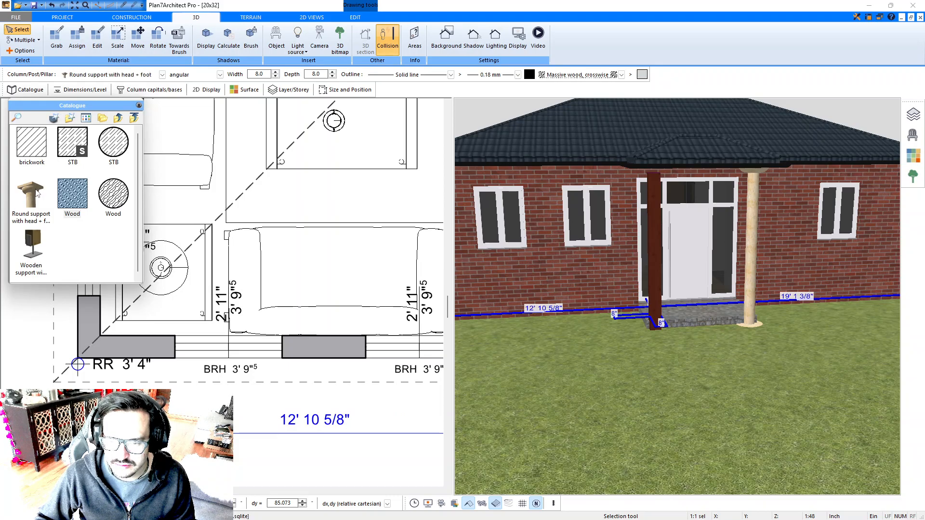
{"action": "left_click", "coordinate": [31, 194]}
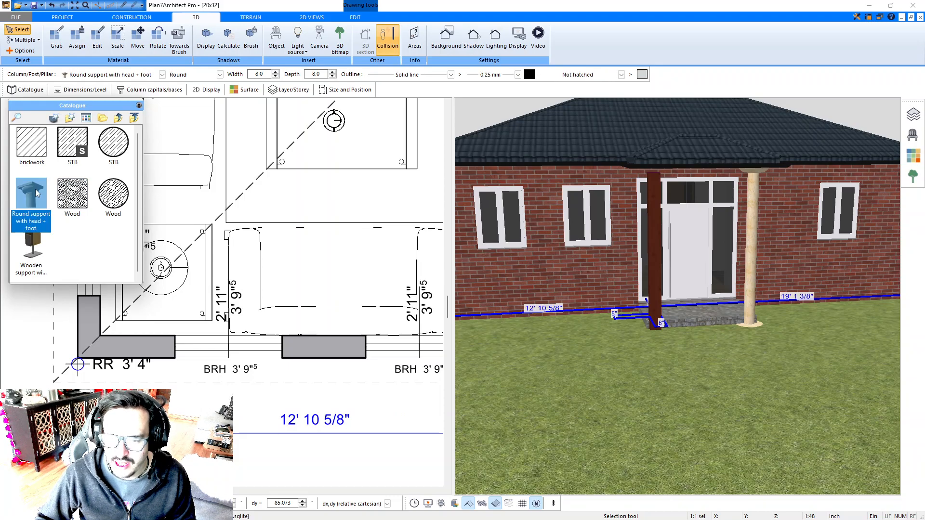
- Set the left porch column's capital to Header03
{"action": "left_click", "coordinate": [139, 106]}
{"action": "left_click", "coordinate": [150, 90]}
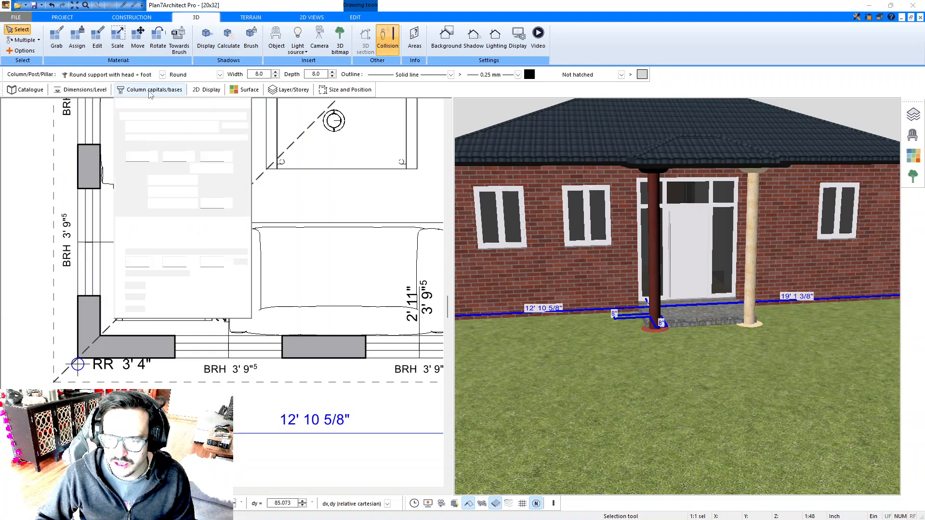
{"action": "left_click", "coordinate": [215, 127]}
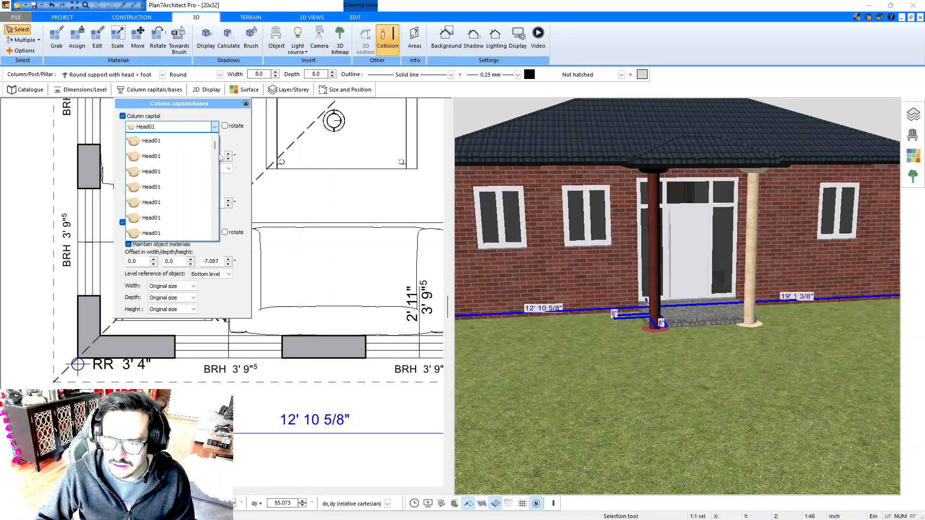
{"action": "mouse_move", "coordinate": [216, 149]}
{"action": "left_mouse_down"}
{"action": "mouse_move", "coordinate": [214, 230]}
{"action": "mouse_move", "coordinate": [216, 146]}
{"action": "left_mouse_up"}
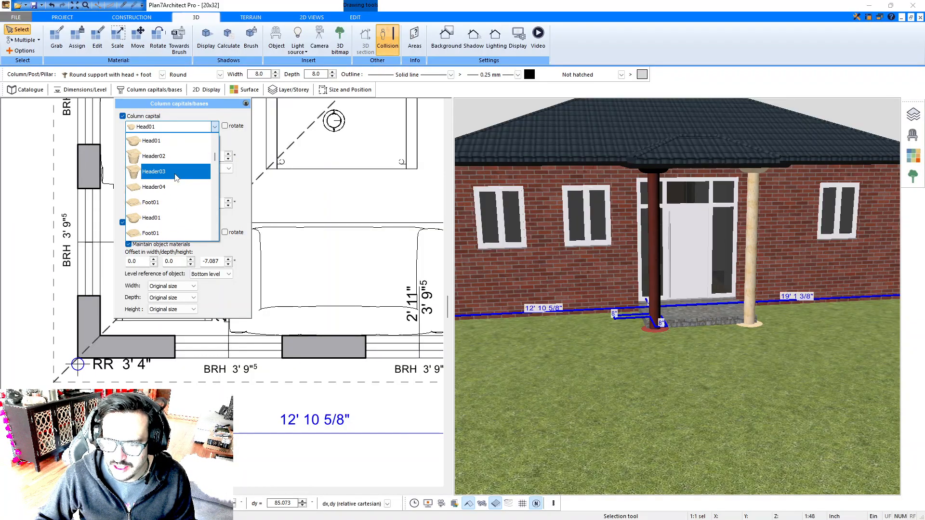
{"action": "left_click", "coordinate": [176, 173]}
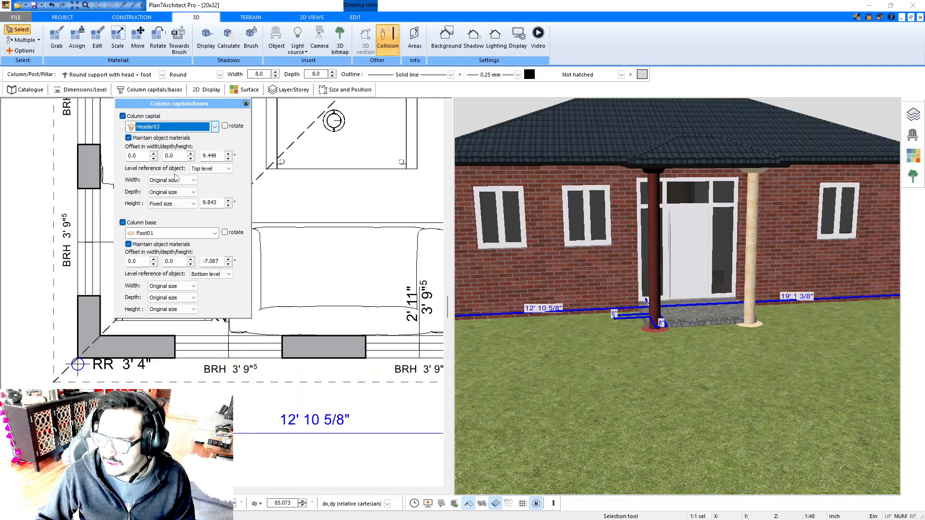
- Set the right porch column's capital to Header03, keeping the Round support with head + foot type
{"action": "left_click", "coordinate": [755, 206]}
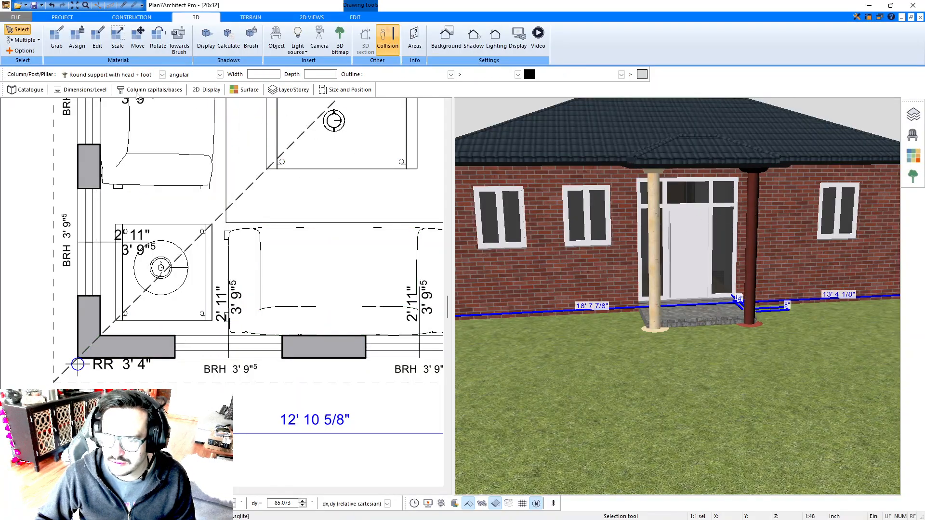
{"action": "left_click", "coordinate": [107, 91]}
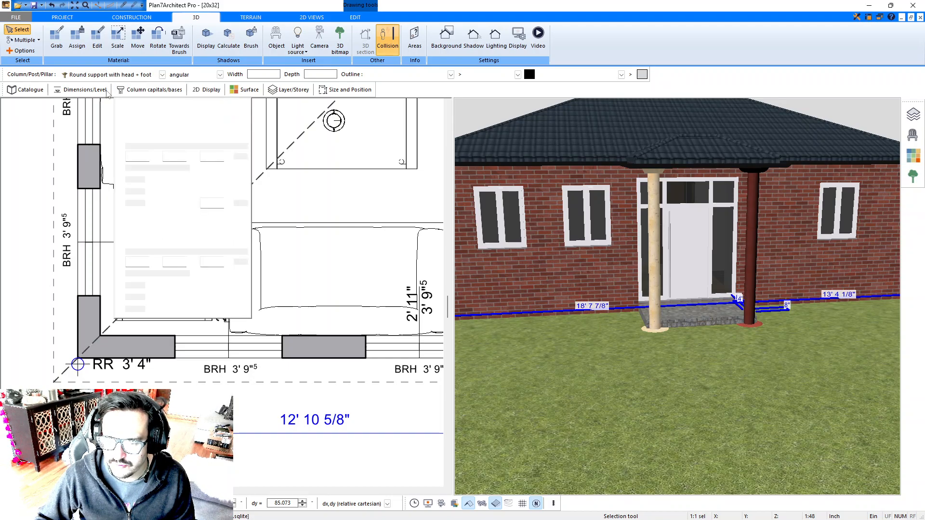
{"action": "left_click", "coordinate": [147, 94]}
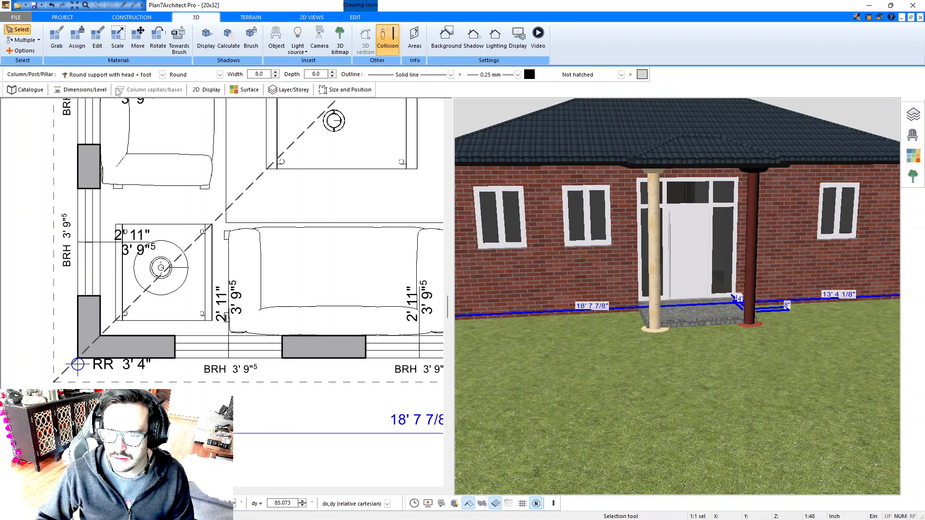
{"action": "left_click", "coordinate": [162, 75]}
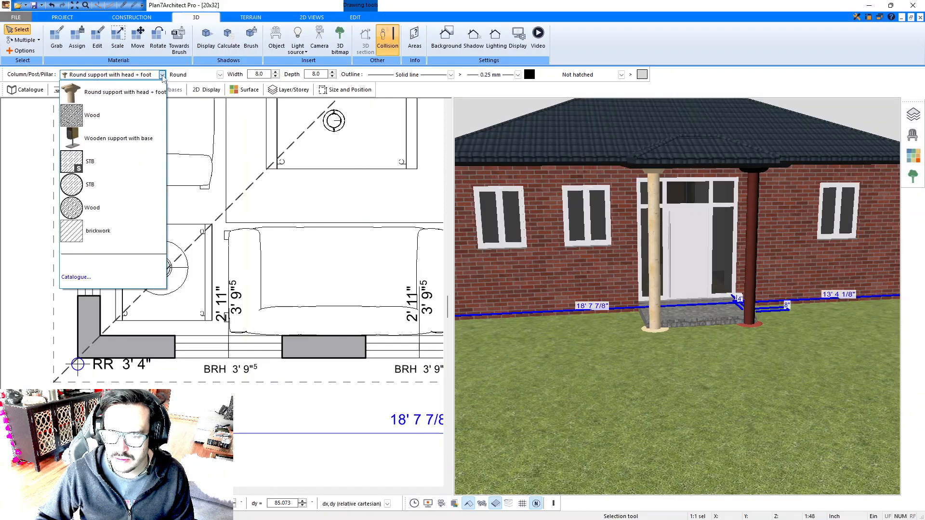
{"action": "left_click", "coordinate": [144, 93]}
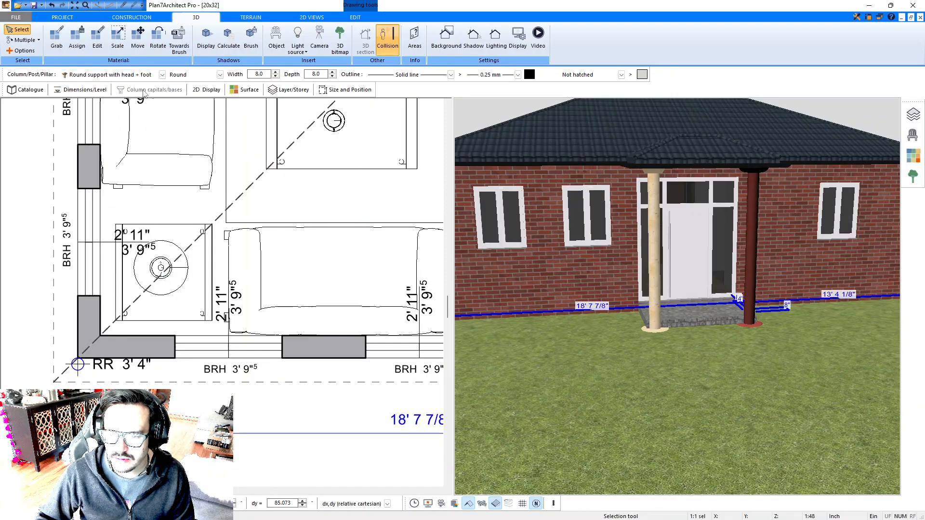
{"action": "left_click", "coordinate": [169, 91]}
{"action": "left_click", "coordinate": [215, 127]}
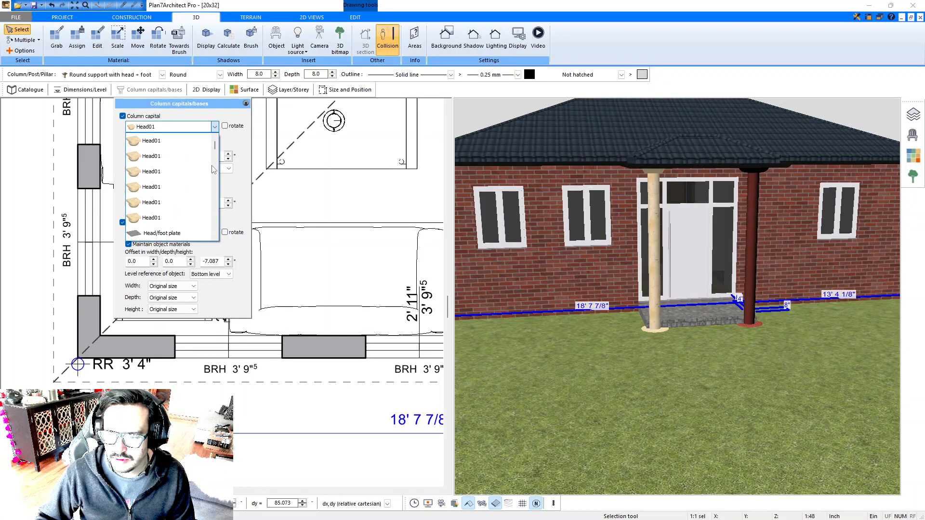
{"action": "scroll", "coordinate": [174, 193], "scroll_direction": "down", "scroll_amount": 5}
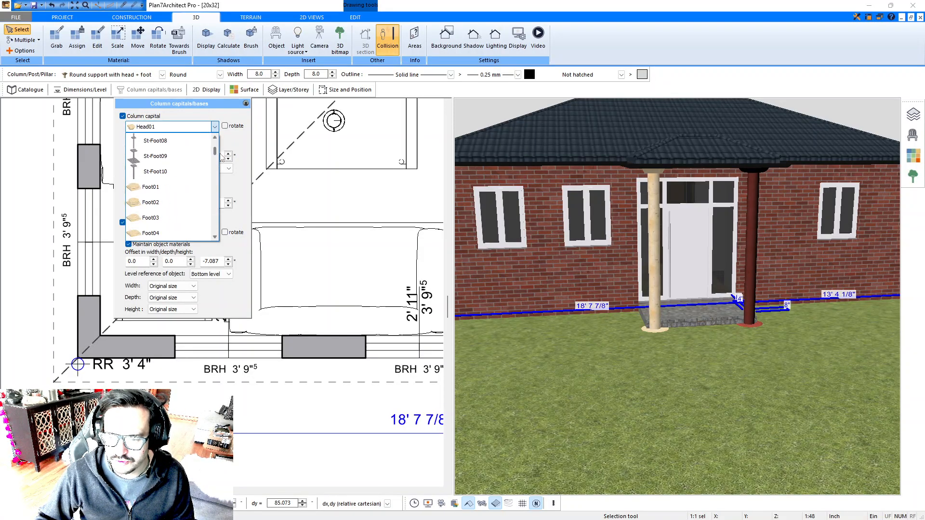
{"action": "scroll", "coordinate": [172, 213], "scroll_direction": "down", "scroll_amount": 3}
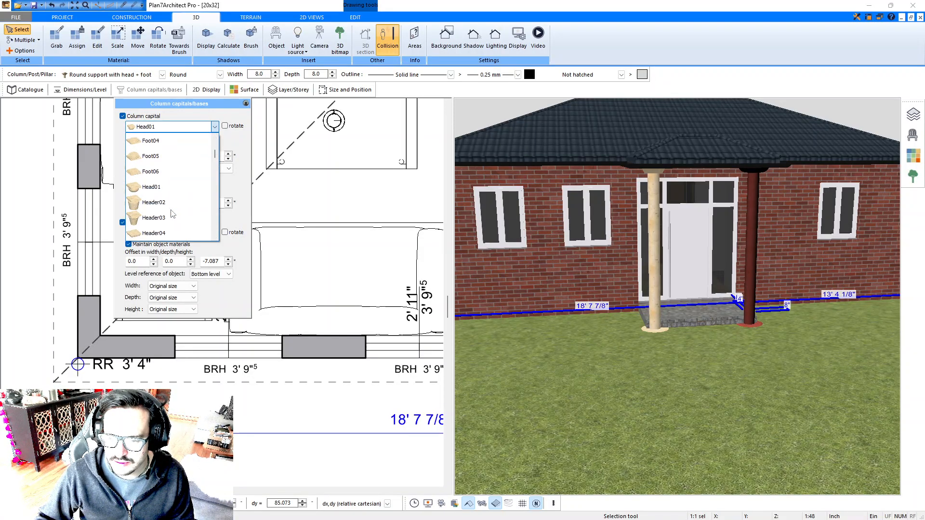
{"action": "left_click", "coordinate": [168, 218]}
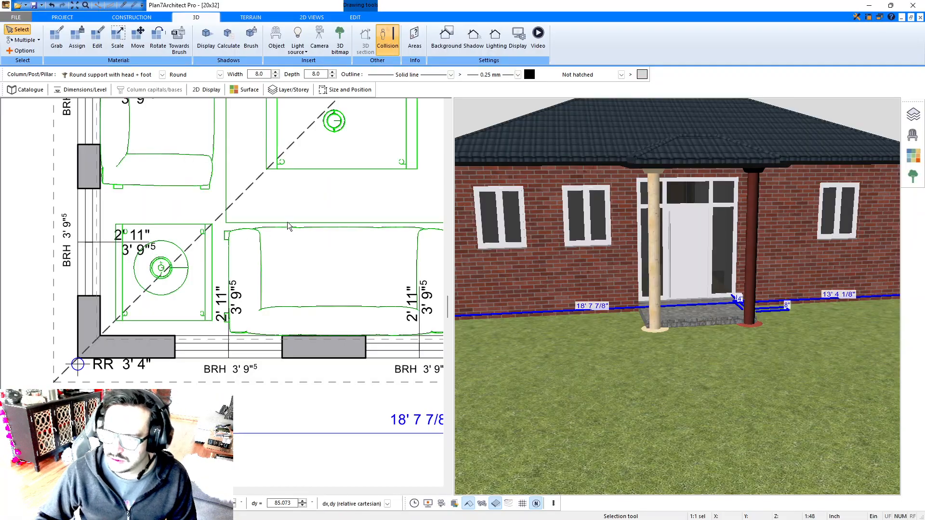
- Change the right porch column's shaft surface to a white material, leaving its base and capital materials alone
{"action": "left_click", "coordinate": [248, 90]}
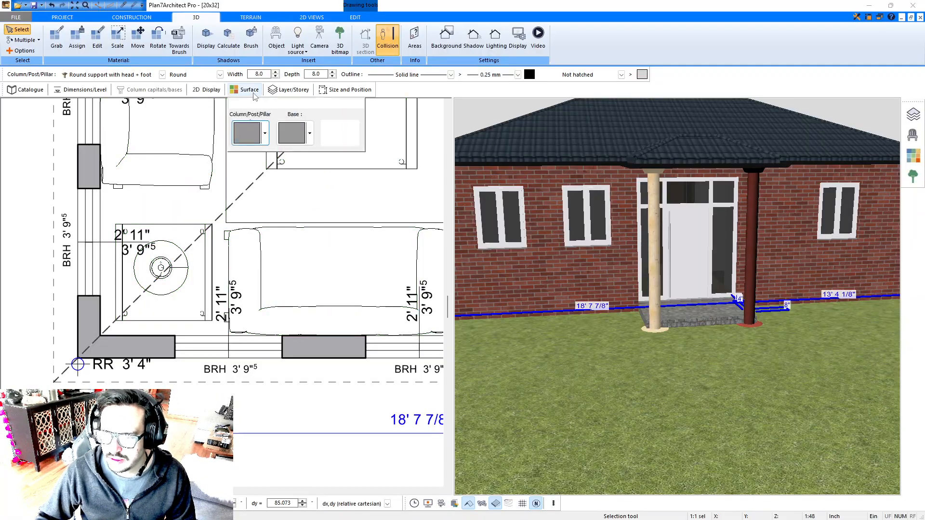
{"action": "left_click", "coordinate": [265, 134]}
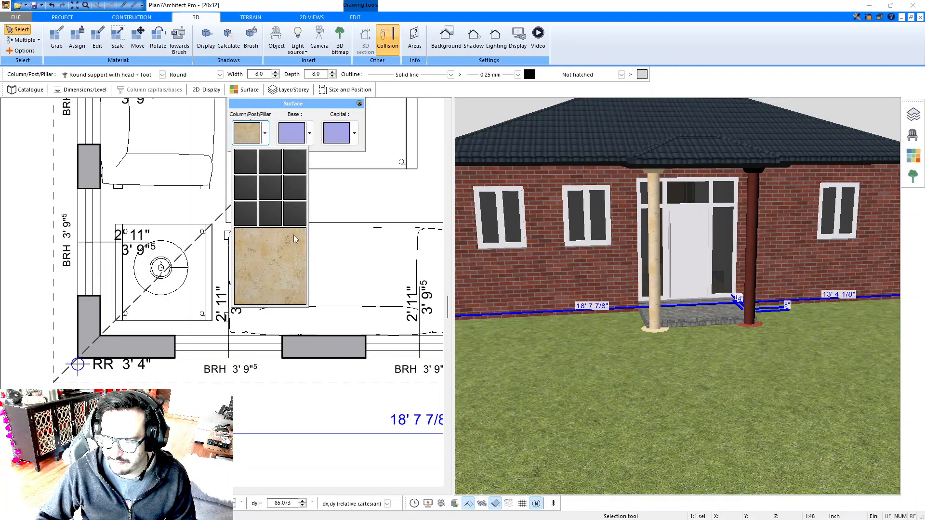
{"action": "left_click", "coordinate": [280, 207]}
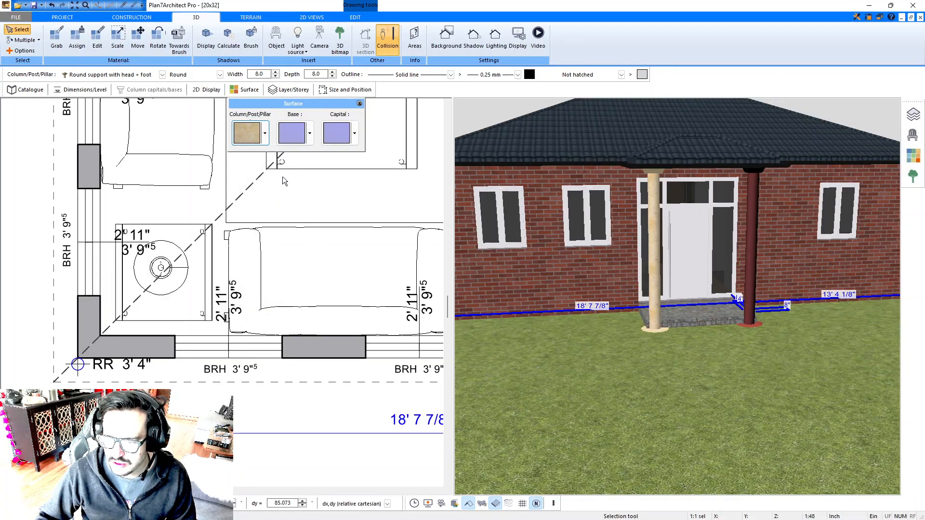
{"action": "left_click", "coordinate": [377, 150]}
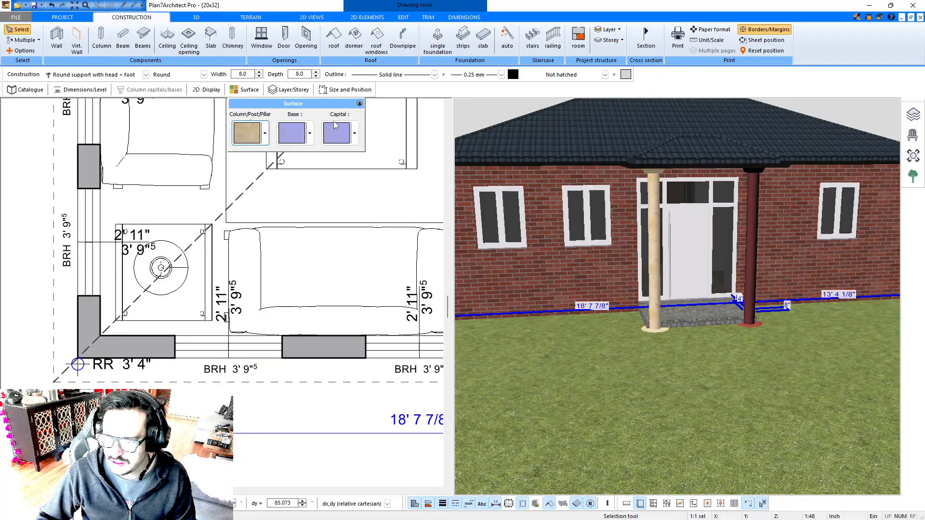
- Give the left porch column's shaft the same white surface as the right one
{"action": "left_click", "coordinate": [652, 250]}
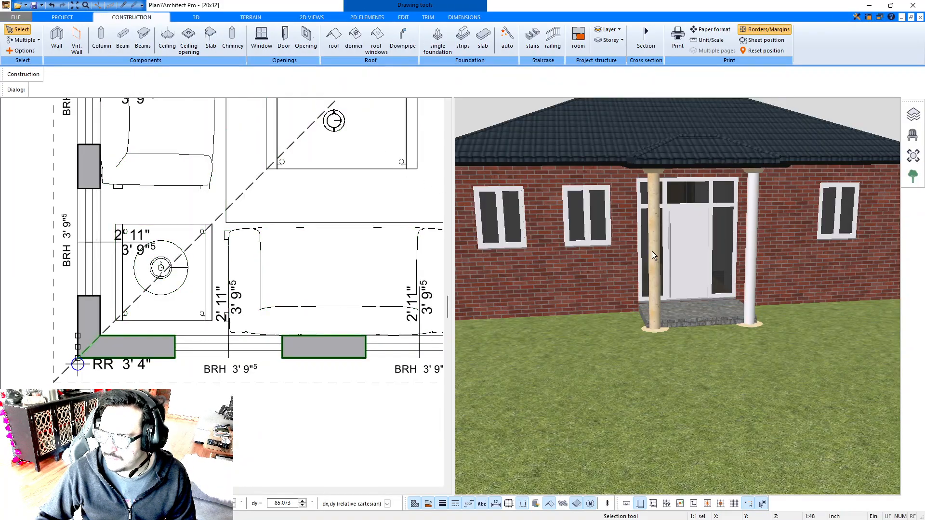
{"action": "left_click", "coordinate": [652, 251]}
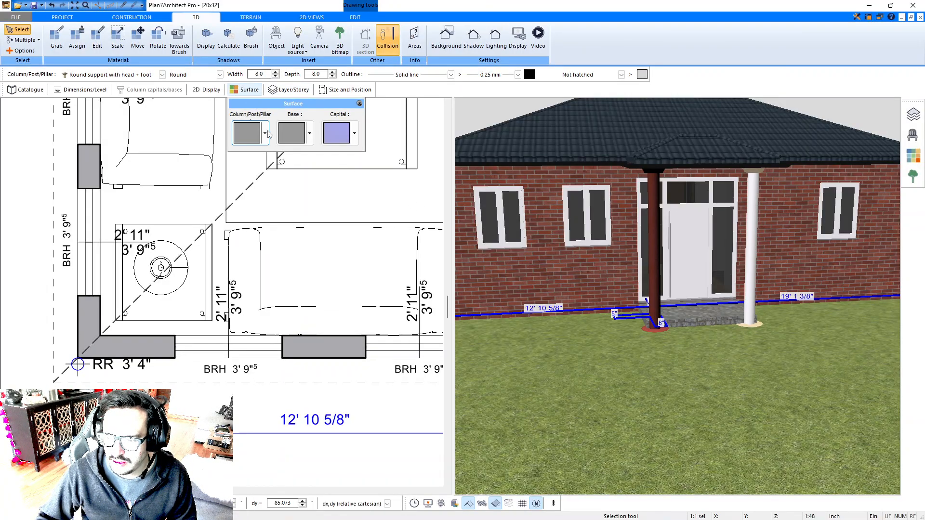
{"action": "left_click", "coordinate": [265, 134]}
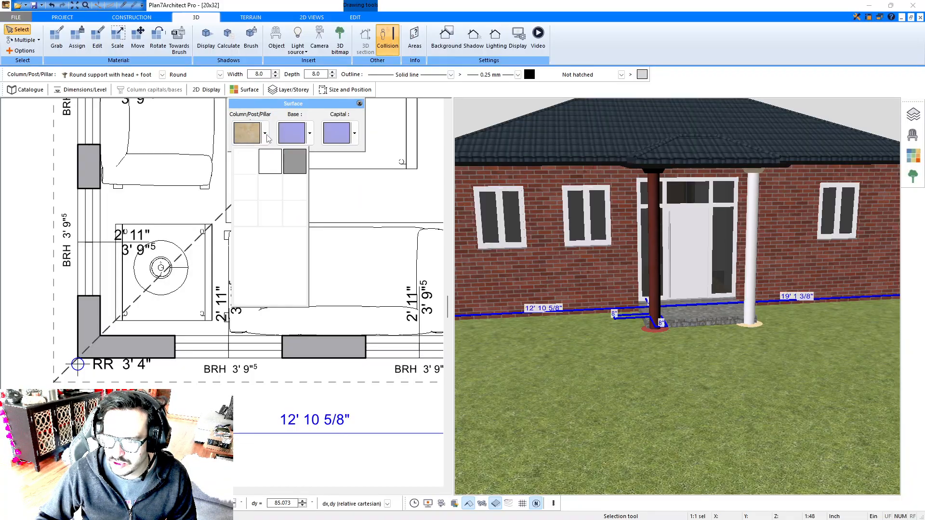
{"action": "left_click", "coordinate": [290, 207]}
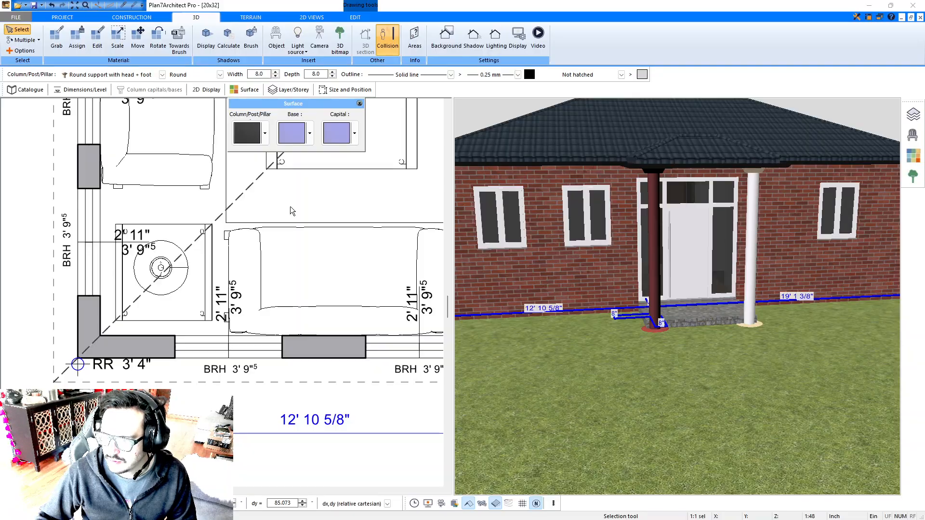
{"action": "left_click", "coordinate": [704, 381]}
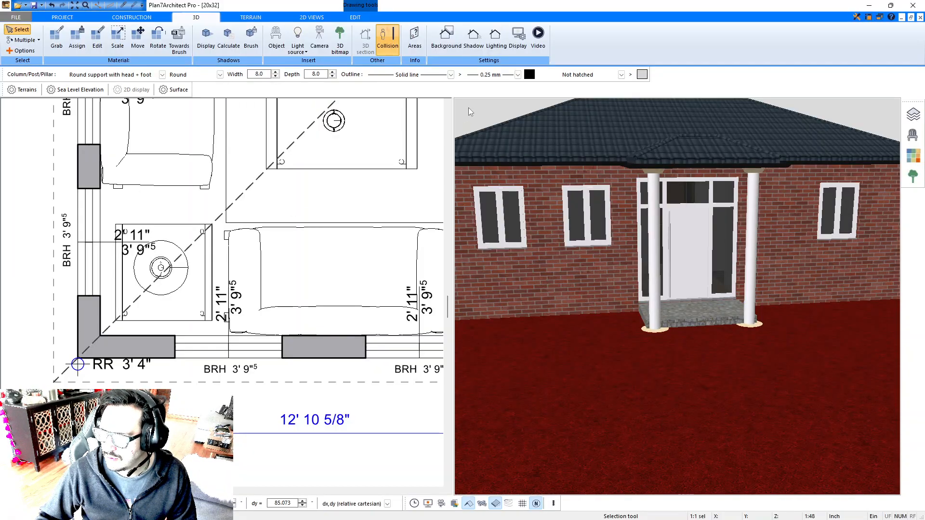
- View the whole house front in 3D and the complete floor plan in 2D
{"action": "left_click", "coordinate": [469, 107]}
{"action": "left_click_drag", "start_coordinate": [617, 206], "coordinate": [687, 210]}
{"action": "scroll", "coordinate": [216, 257], "scroll_direction": "down", "scroll_amount": 3}
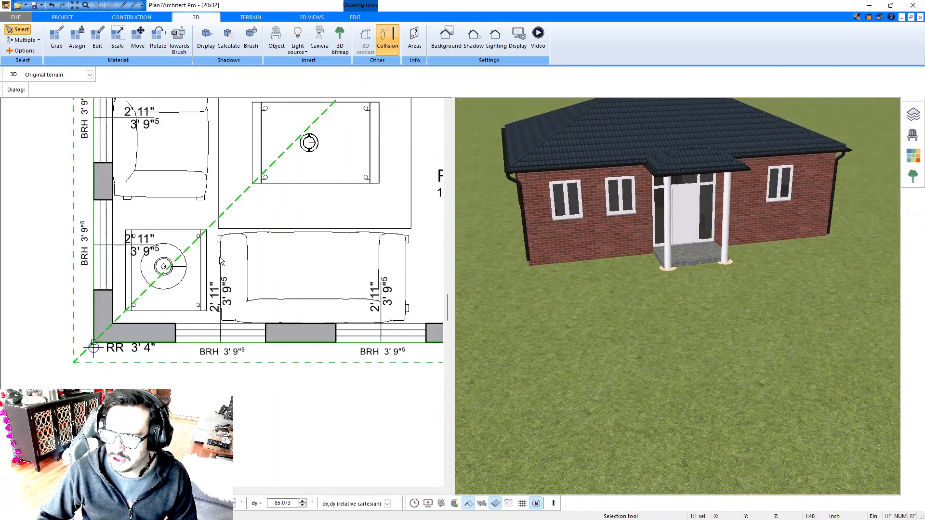
{"action": "scroll", "coordinate": [219, 257], "scroll_direction": "down", "scroll_amount": 6}
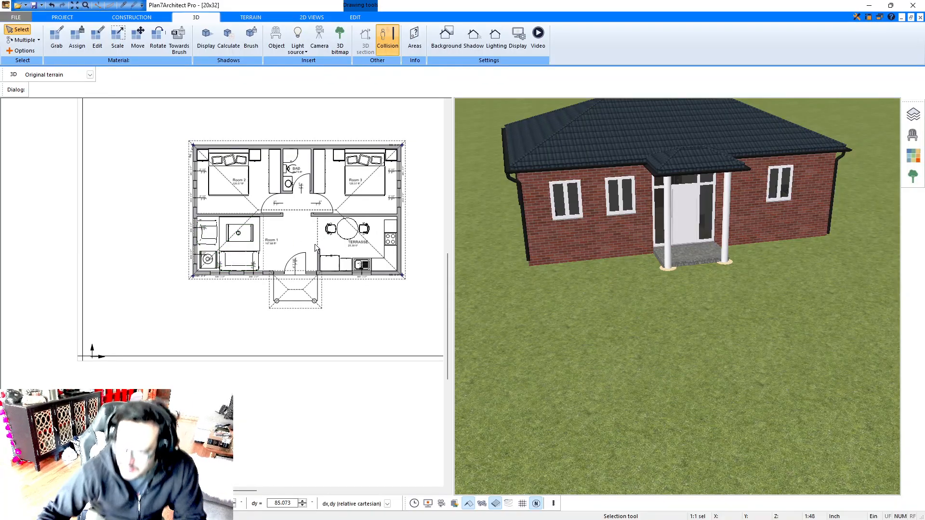
{"action": "middle_click_drag", "start_coordinate": [291, 258], "coordinate": [262, 272]}
{"action": "scroll", "coordinate": [287, 263], "scroll_direction": "down", "scroll_amount": 1}
{"action": "scroll", "coordinate": [262, 269], "scroll_direction": "down", "scroll_amount": 1}
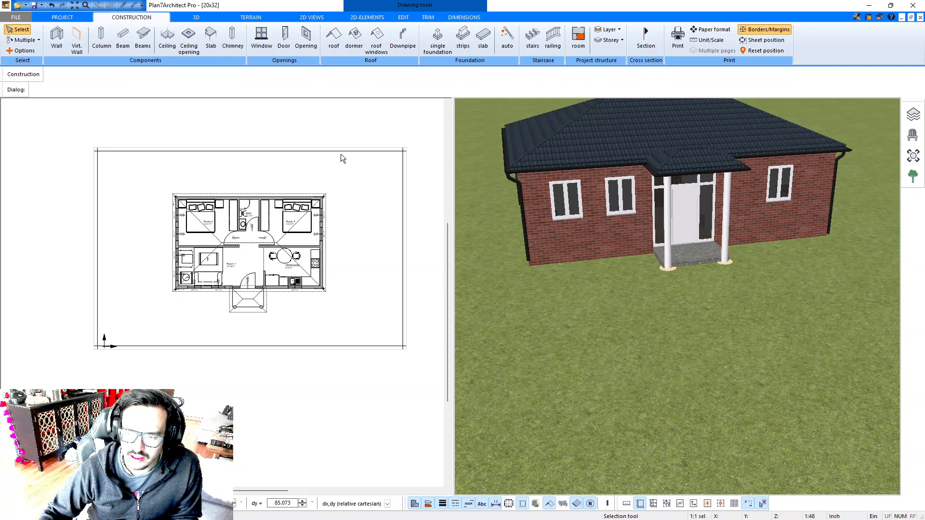
- Review the project import options, including the image import
{"action": "left_click", "coordinate": [24, 19]}
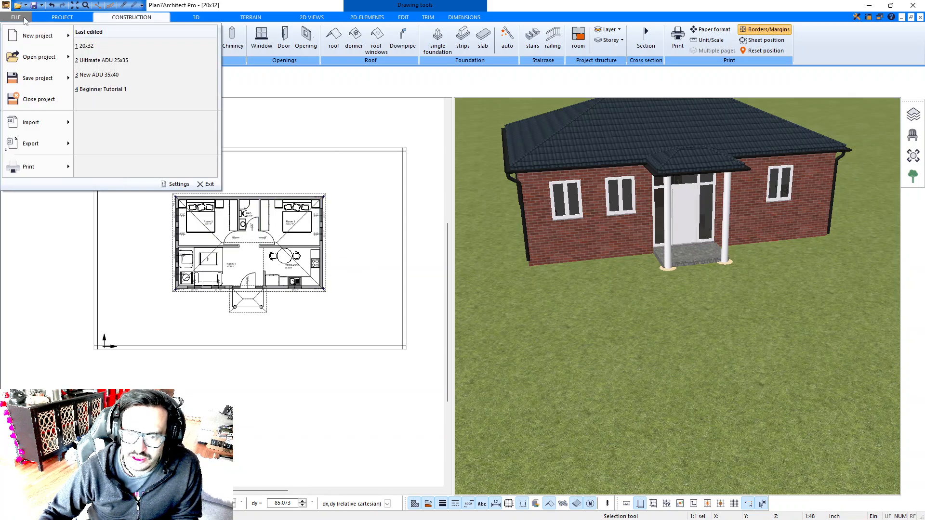
{"action": "mouse_move", "coordinate": [50, 126]}
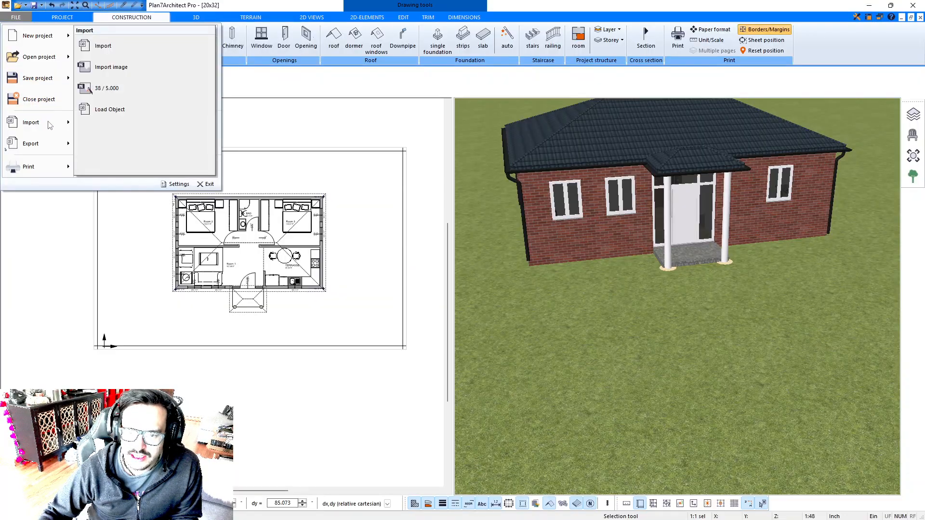
{"action": "left_click", "coordinate": [117, 70]}
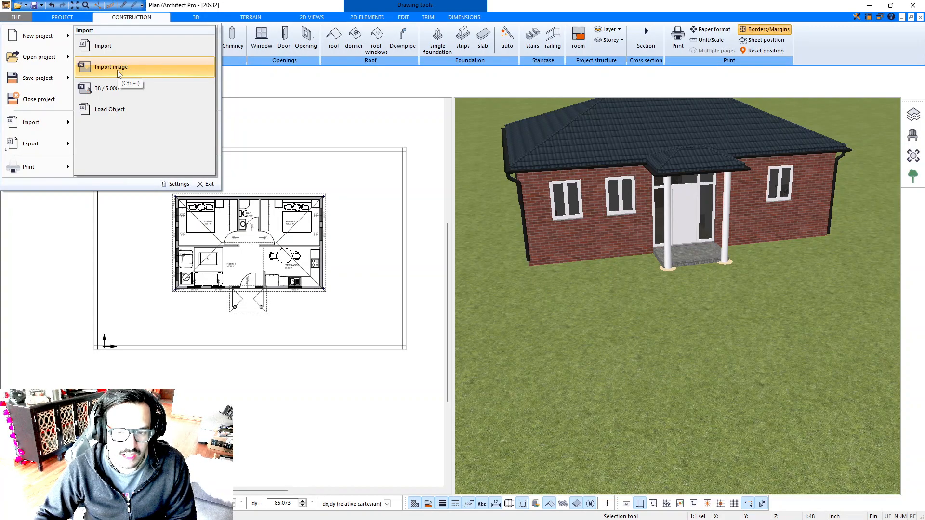
{"action": "left_click", "coordinate": [131, 92]}
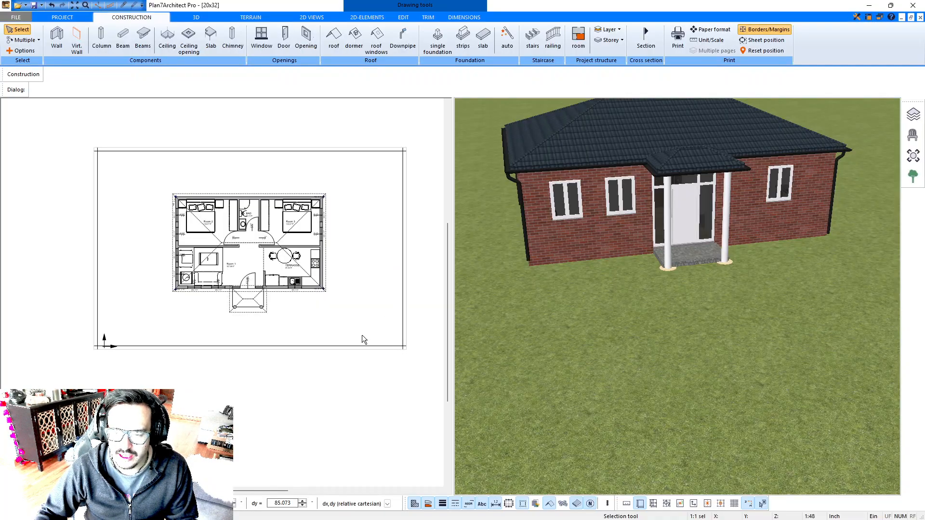
- Examine the front exterior, roof and porch of the house in 3D, close up and from farther away
{"action": "scroll", "coordinate": [368, 335], "scroll_direction": "down", "scroll_amount": 3}
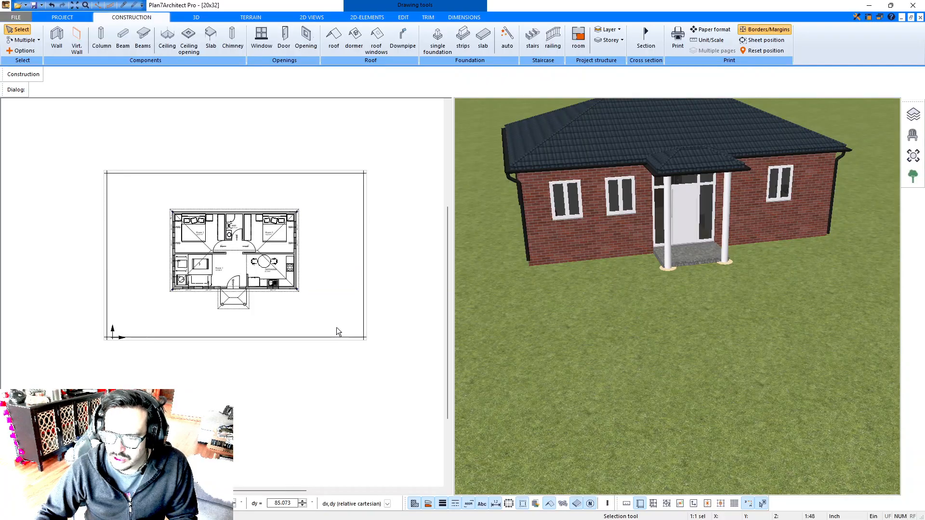
{"action": "left_click", "coordinate": [676, 204]}
{"action": "left_click_drag", "start_coordinate": [675, 202], "coordinate": [693, 238]}
{"action": "scroll", "coordinate": [675, 219], "scroll_direction": "up", "scroll_amount": 10}
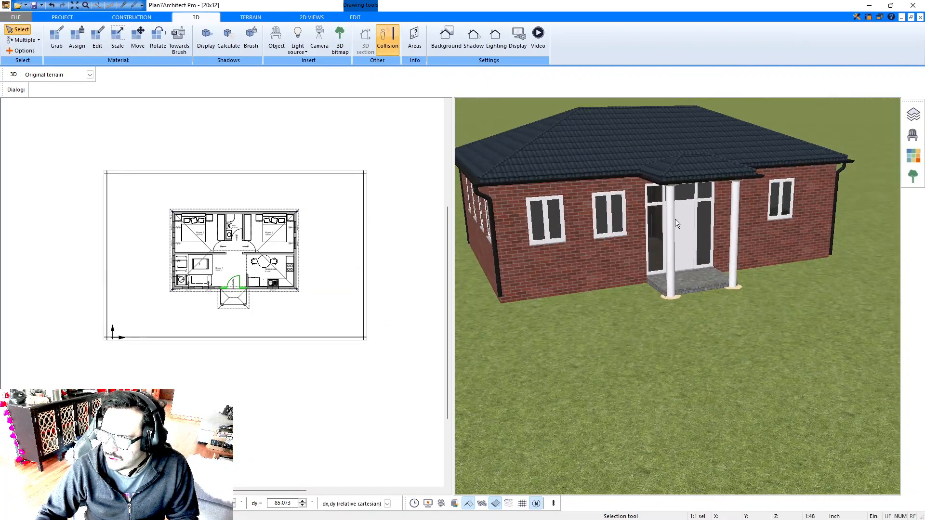
{"action": "left_click_drag", "start_coordinate": [639, 213], "coordinate": [633, 240]}
{"action": "left_click_drag", "start_coordinate": [620, 343], "coordinate": [611, 318]}
{"action": "scroll", "coordinate": [604, 347], "scroll_direction": "down", "scroll_amount": 8}
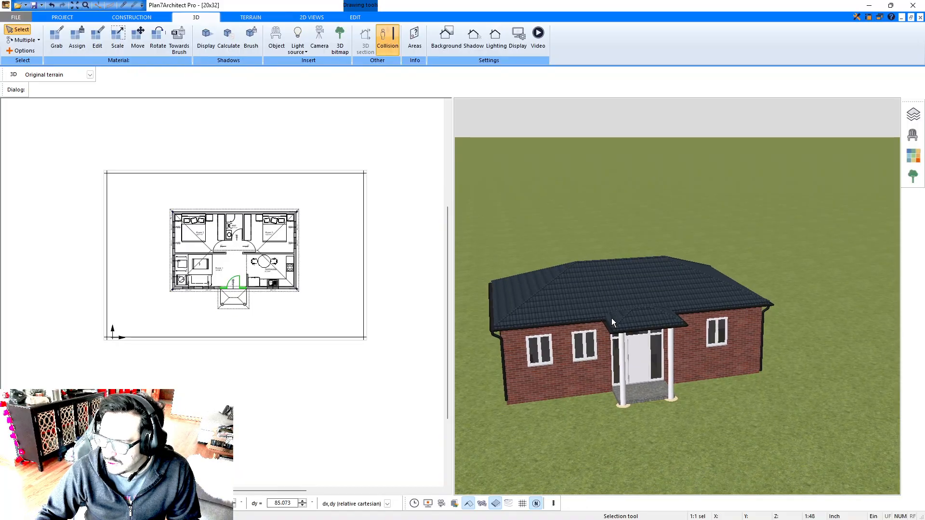
- Look over the 2D views of the project and the available 2D drawing elements
{"action": "left_click", "coordinate": [394, 191]}
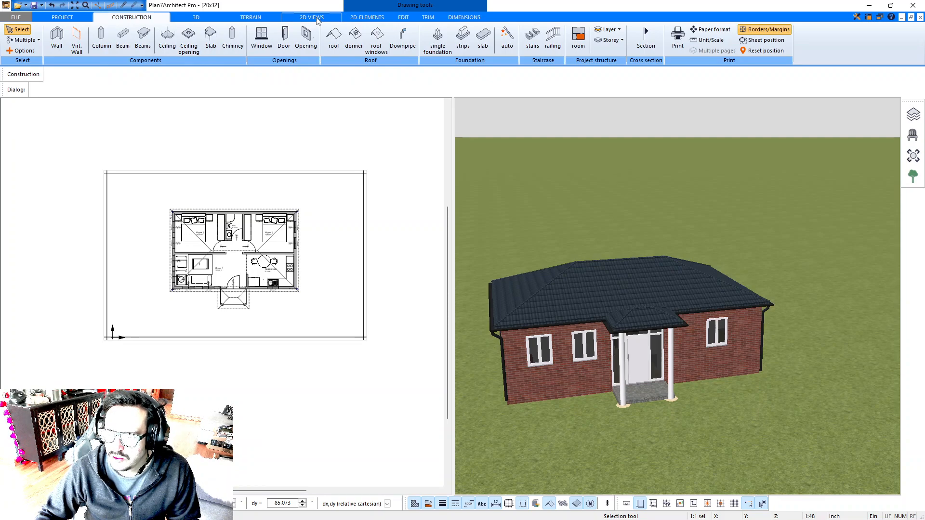
{"action": "left_click", "coordinate": [316, 19]}
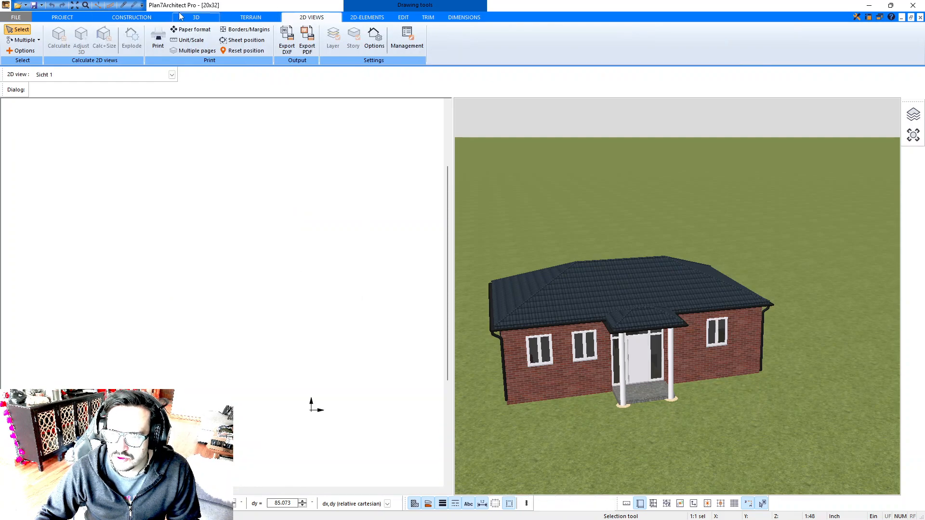
{"action": "left_click", "coordinate": [358, 18]}
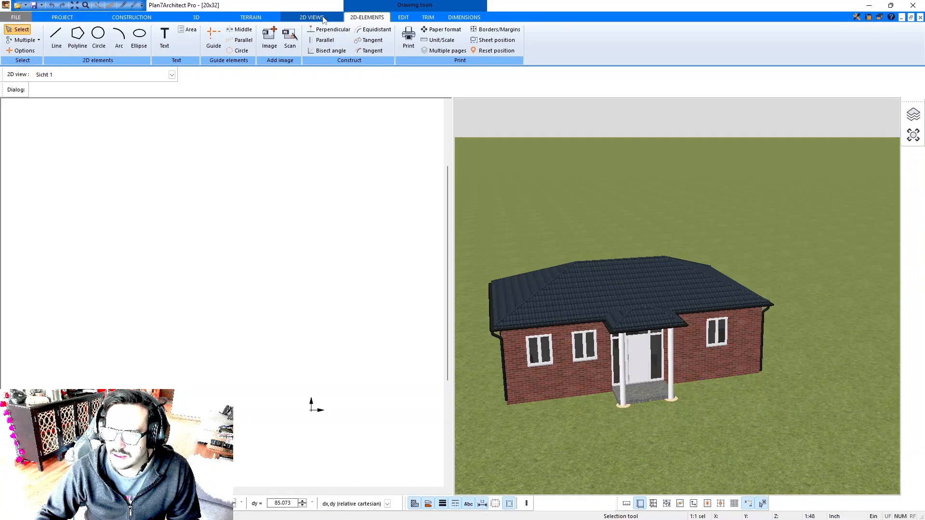
- Draw a cross section line front to back through the middle of the house, passing through the bathroom and porch
{"action": "left_click", "coordinate": [132, 17]}
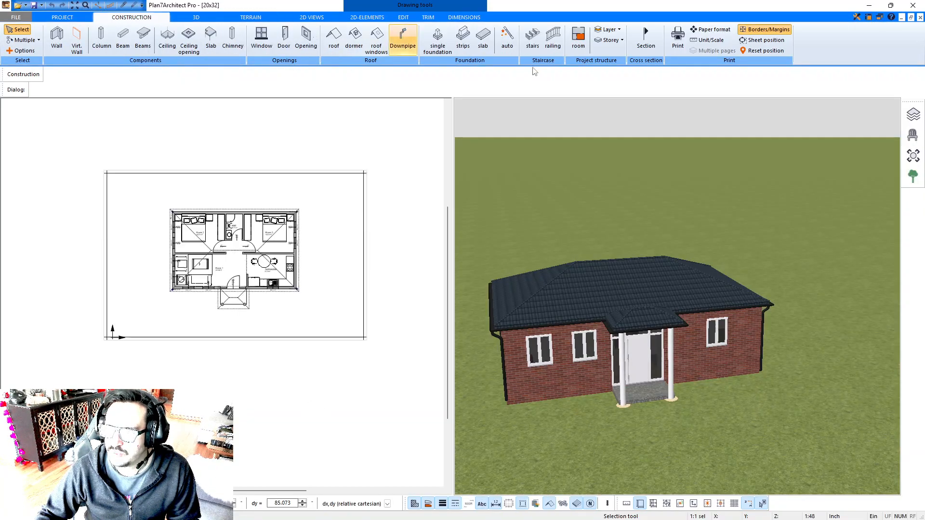
{"action": "left_click", "coordinate": [645, 38]}
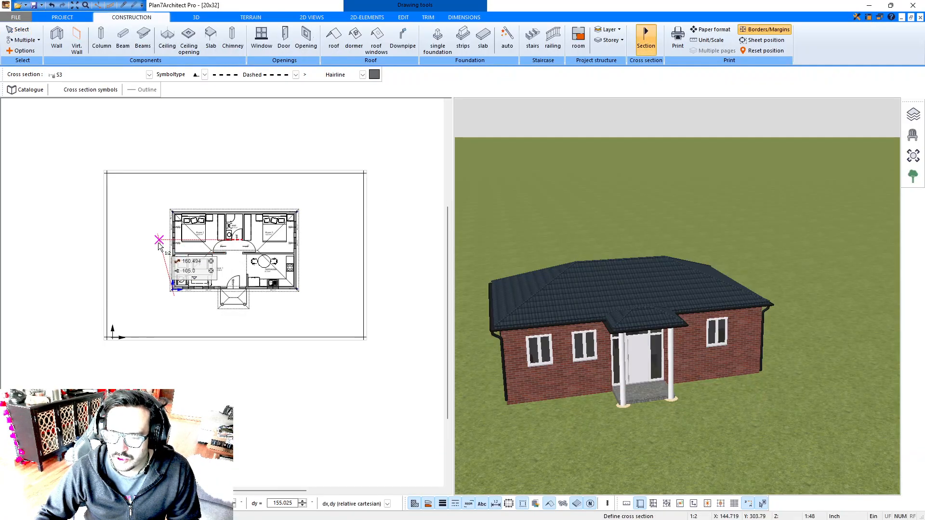
{"action": "left_click", "coordinate": [233, 194]}
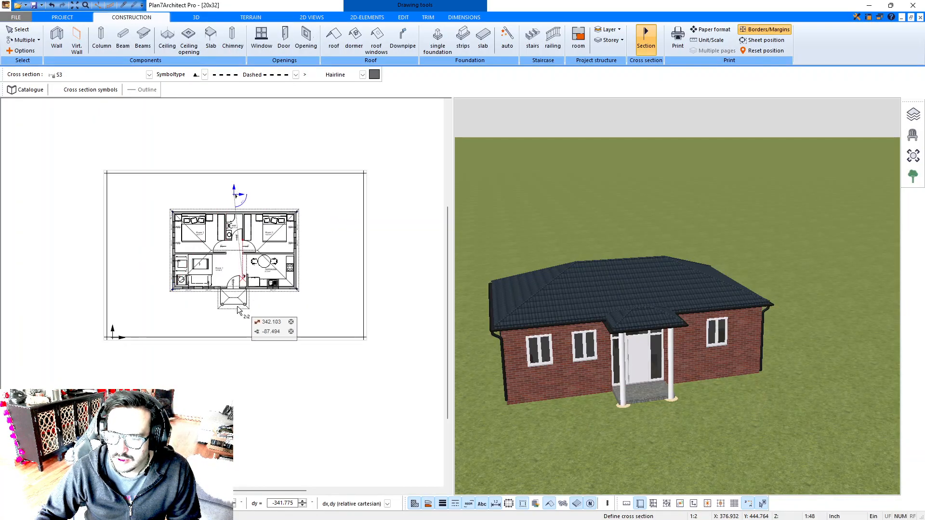
{"action": "left_click", "coordinate": [233, 321]}
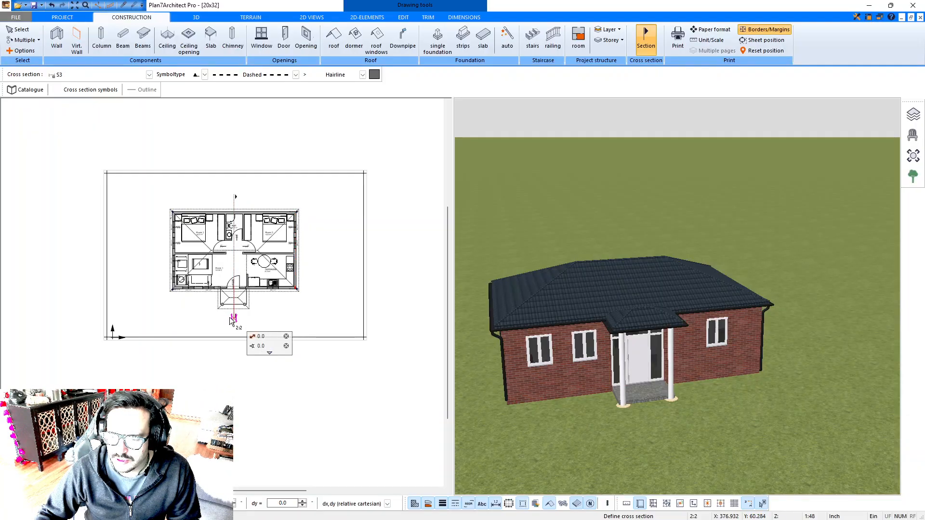
{"action": "left_click", "coordinate": [207, 319]}
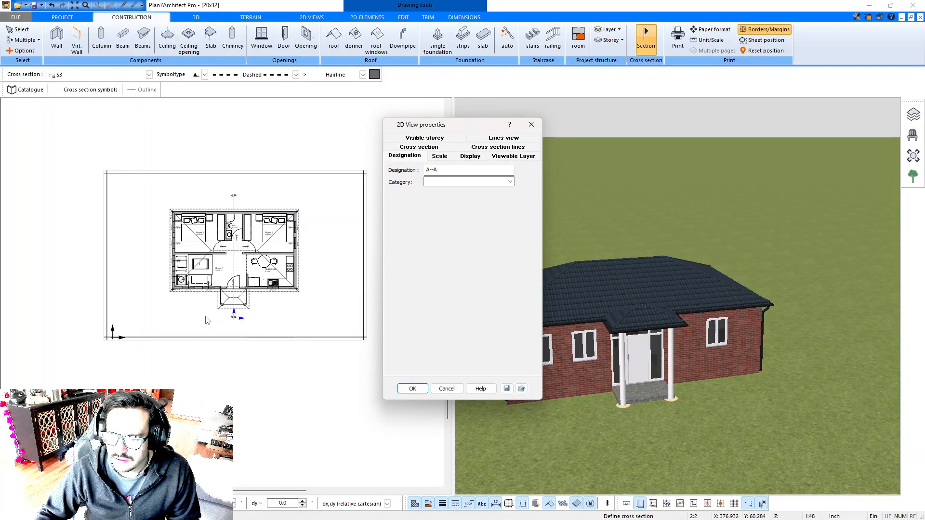
- Set the section's slab and storey slab lines to "Of the element", review its scale, display and storey settings, and generate the view
{"action": "left_click", "coordinate": [443, 159]}
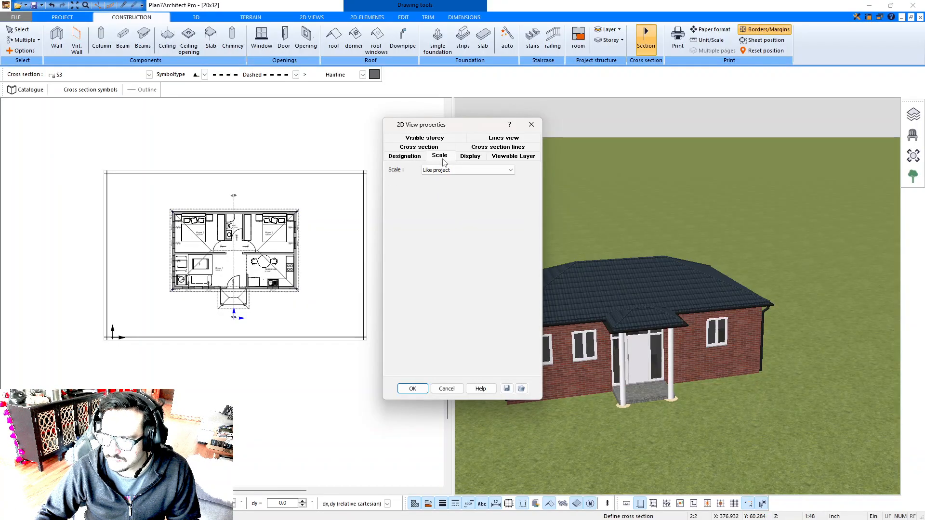
{"action": "left_click", "coordinate": [470, 157]}
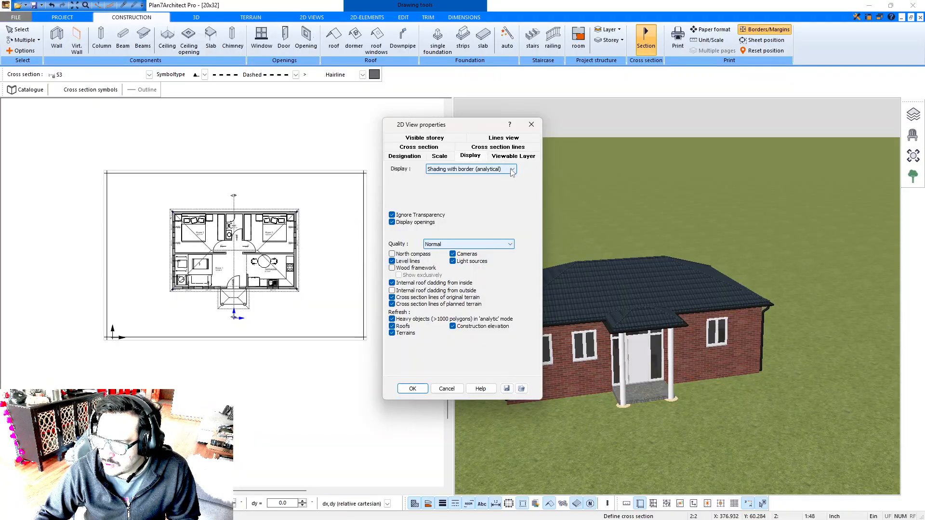
{"action": "left_click", "coordinate": [499, 140]}
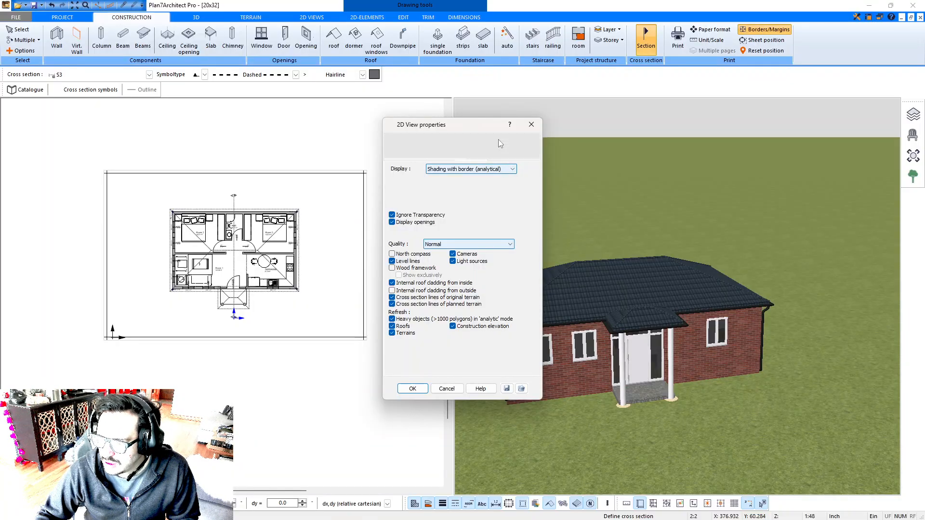
{"action": "left_click", "coordinate": [504, 149]}
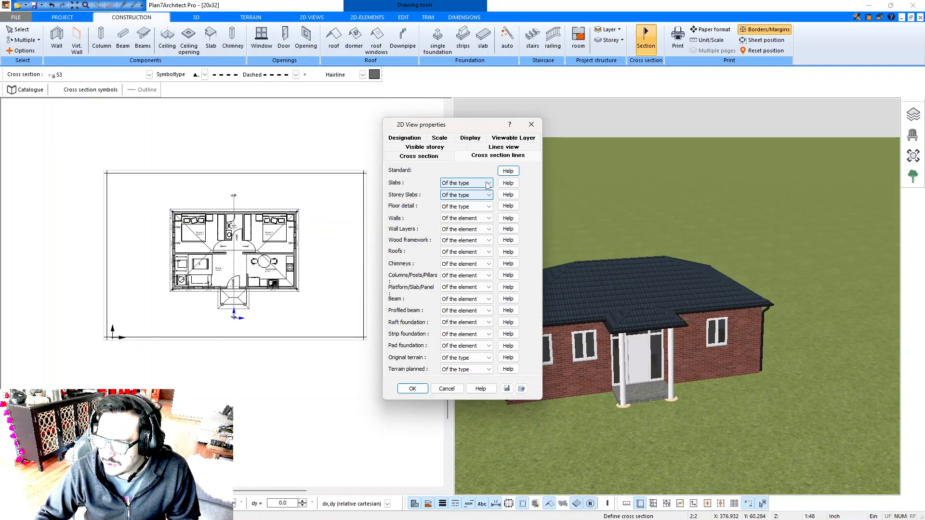
{"action": "scroll", "coordinate": [486, 185], "scroll_direction": "down", "scroll_amount": 1}
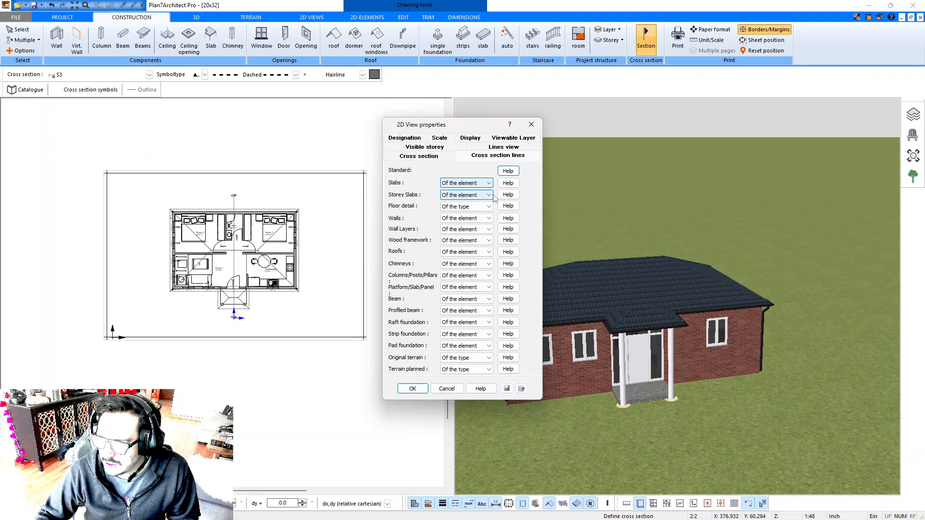
{"action": "left_click", "coordinate": [465, 141]}
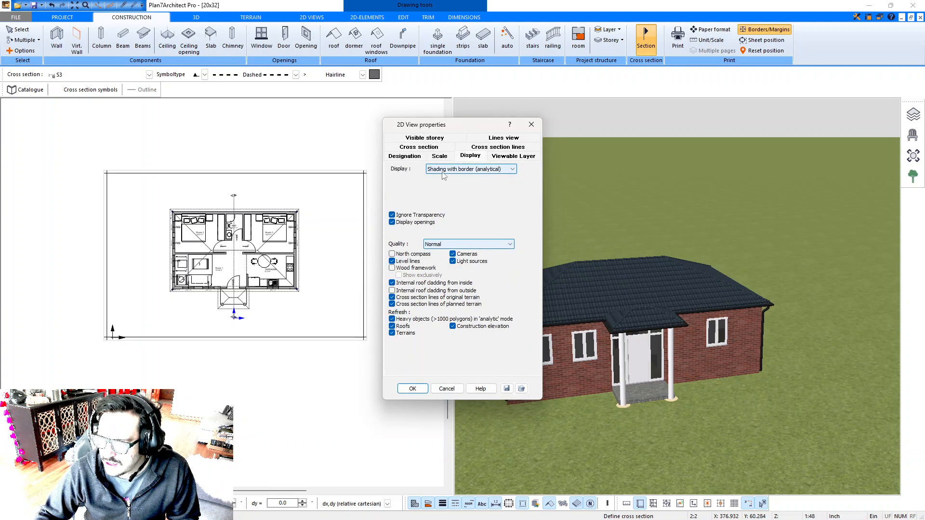
{"action": "left_click", "coordinate": [432, 139]}
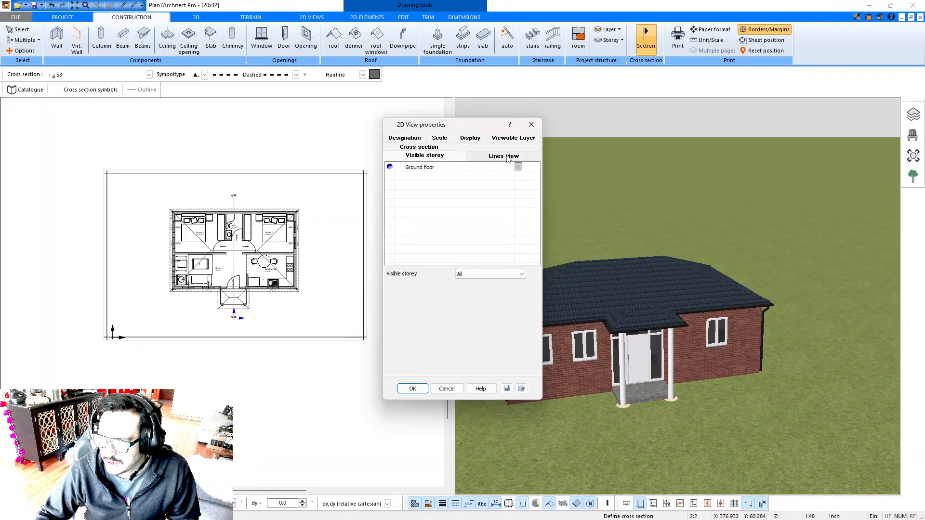
{"action": "left_click", "coordinate": [423, 390]}
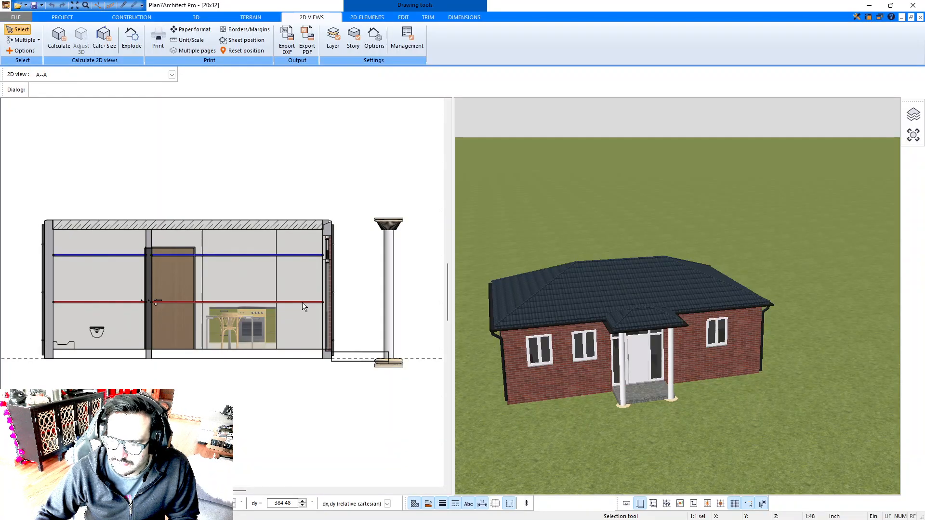
- Review the line and layer settings of section A--A and turn off its level lines
{"action": "mouse_move", "coordinate": [365, 339]}
{"action": "middle_mouse_down"}
{"action": "mouse_move", "coordinate": [397, 335]}
{"action": "mouse_move", "coordinate": [383, 338]}
{"action": "middle_mouse_up"}
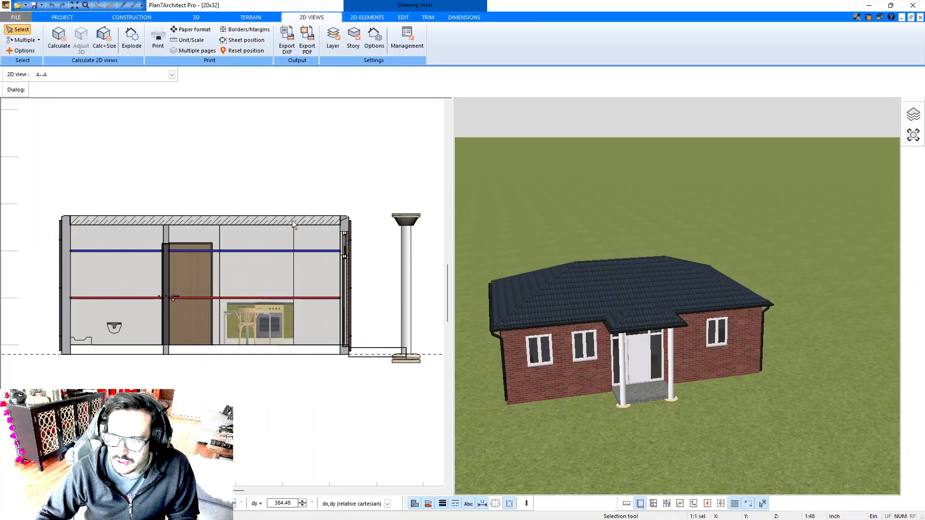
{"action": "left_click", "coordinate": [375, 39]}
{"action": "left_click", "coordinate": [418, 148]}
{"action": "left_click", "coordinate": [482, 157]}
{"action": "left_click", "coordinate": [502, 148]}
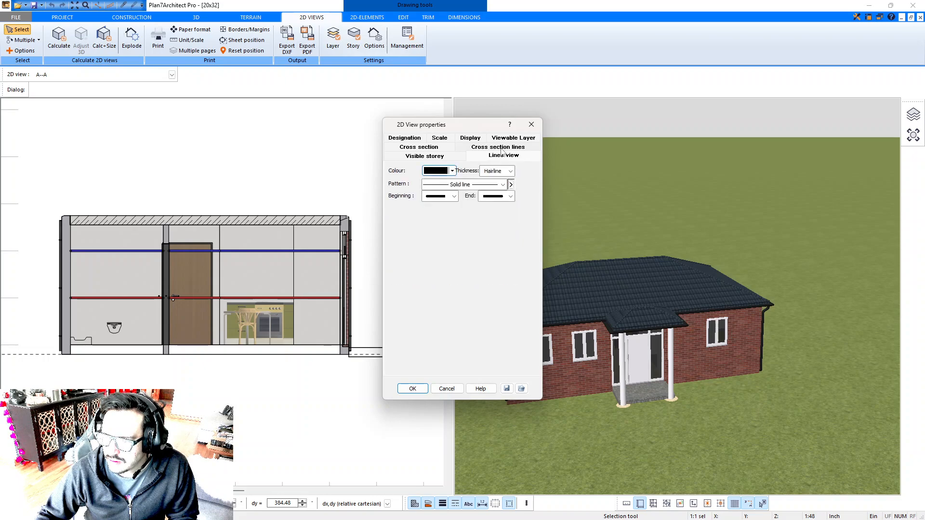
{"action": "left_click", "coordinate": [502, 140]}
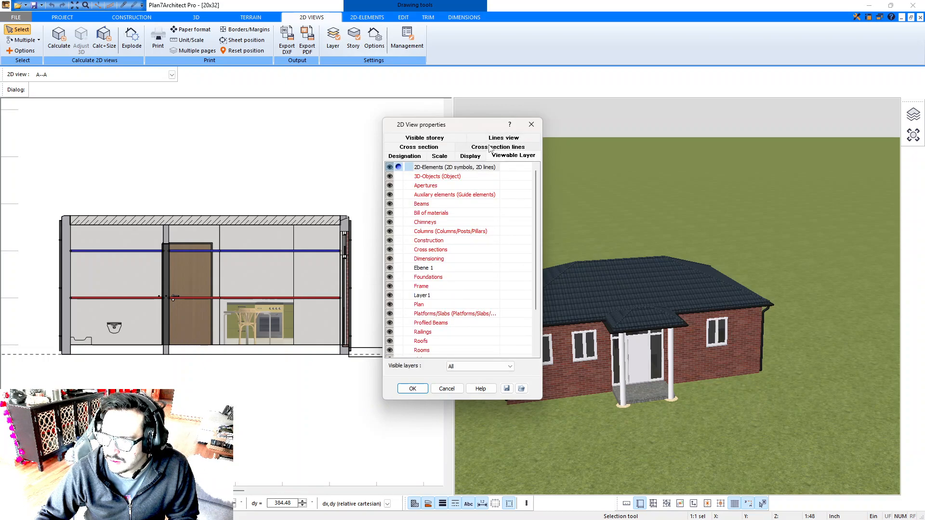
{"action": "left_click", "coordinate": [471, 156]}
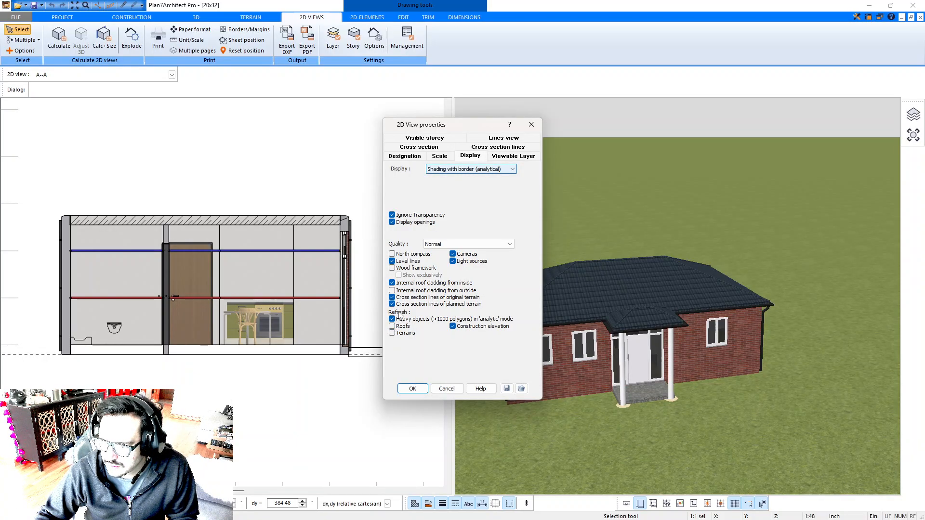
{"action": "left_click", "coordinate": [392, 261]}
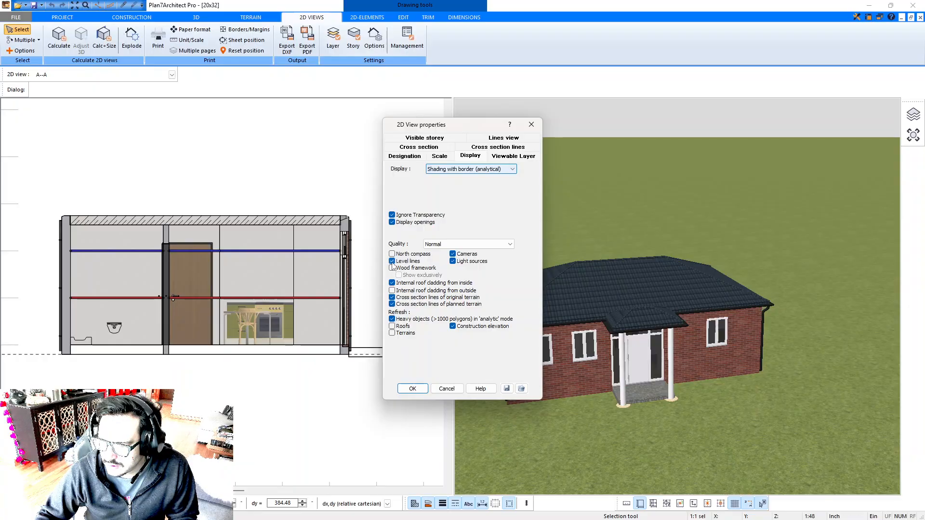
{"action": "left_click", "coordinate": [412, 389]}
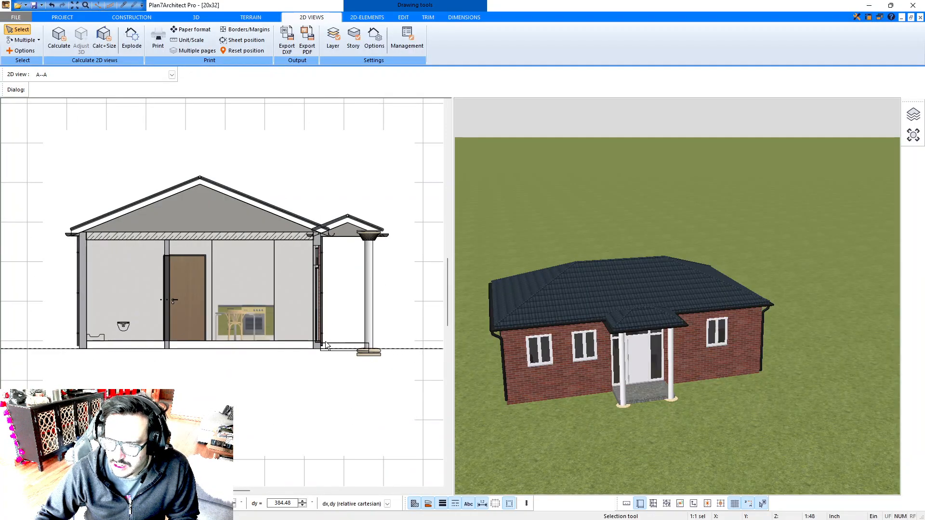
- Draw a second cross section line across the full width of the house, through both bedrooms and the bathroom
{"action": "scroll", "coordinate": [327, 323], "scroll_direction": "up", "scroll_amount": 1}
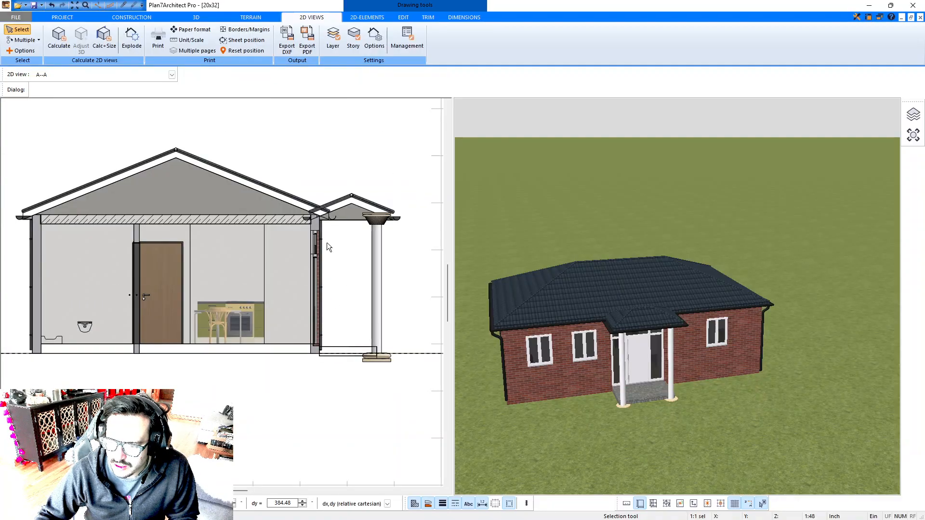
{"action": "middle_click_drag", "start_coordinate": [318, 216], "coordinate": [382, 233]}
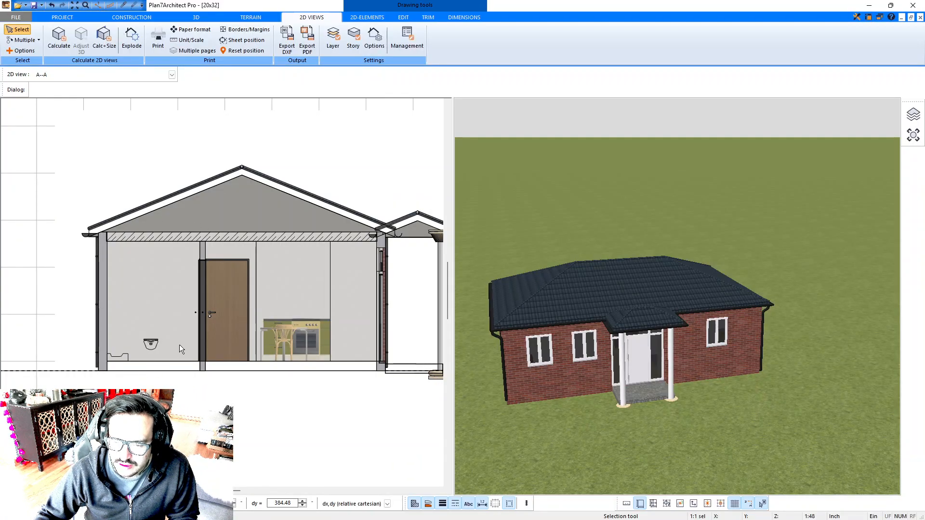
{"action": "middle_click_drag", "start_coordinate": [286, 319], "coordinate": [225, 317]}
{"action": "scroll", "coordinate": [224, 313], "scroll_direction": "down", "scroll_amount": 4}
{"action": "scroll", "coordinate": [229, 311], "scroll_direction": "down", "scroll_amount": 2}
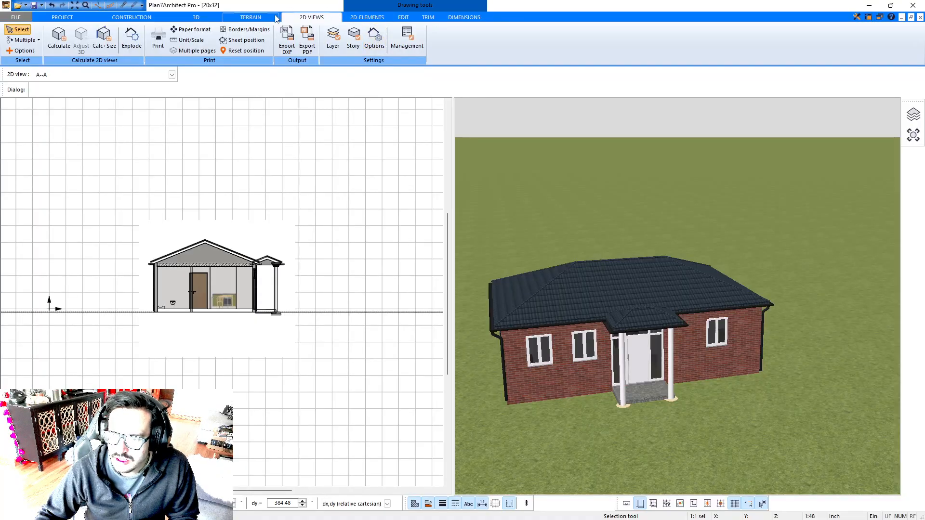
{"action": "left_click", "coordinate": [151, 18]}
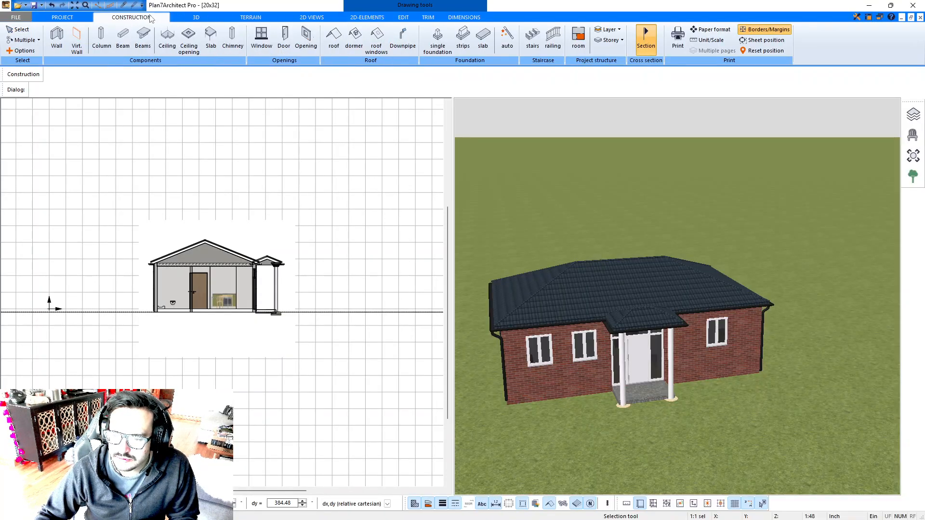
{"action": "left_click", "coordinate": [646, 37]}
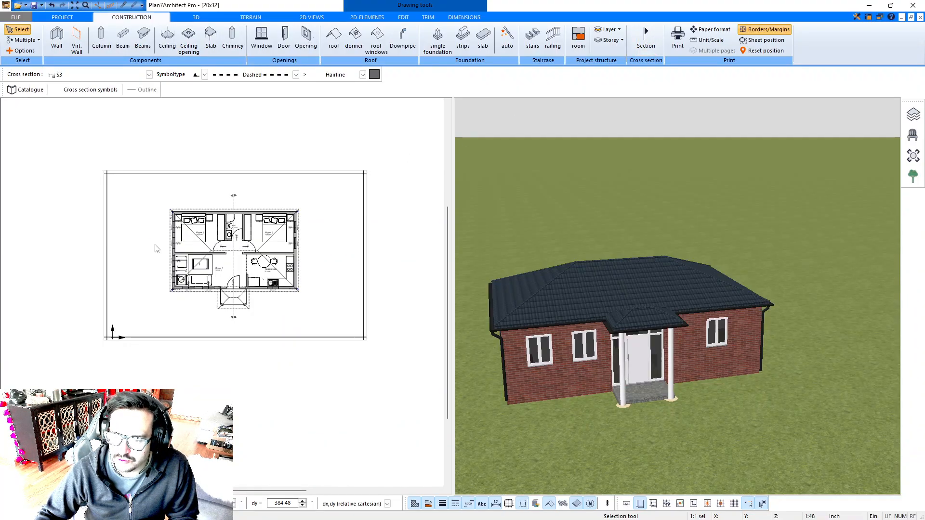
{"action": "left_click", "coordinate": [159, 231]}
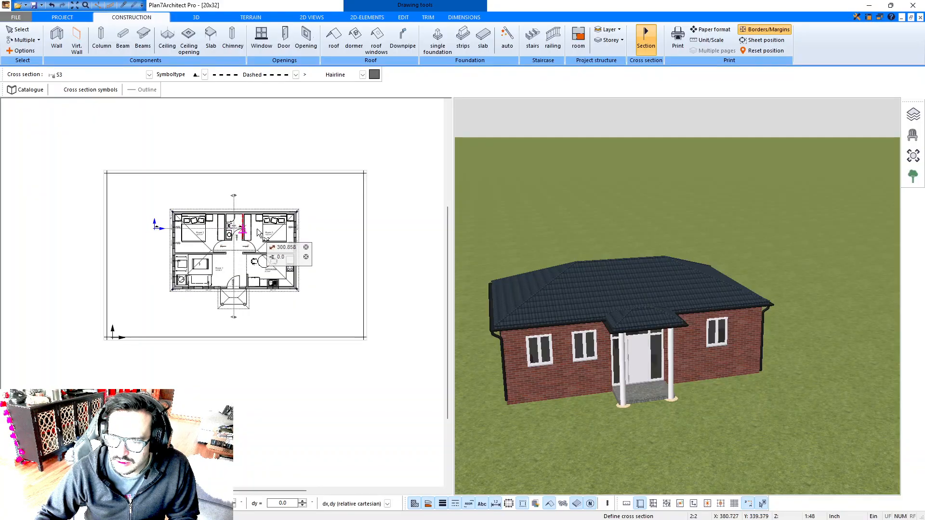
{"action": "left_click", "coordinate": [311, 221]}
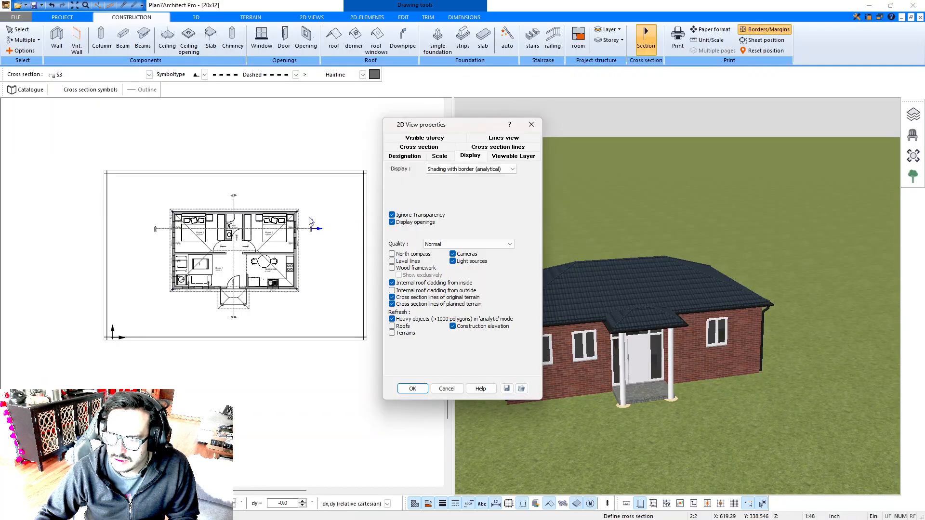
{"action": "left_click", "coordinate": [310, 217]}
{"action": "left_click", "coordinate": [322, 207]}
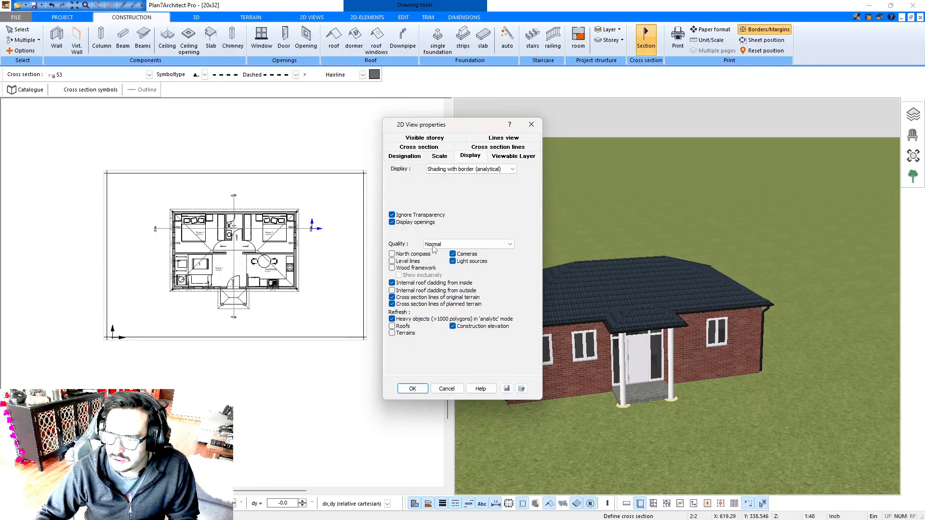
- Set the second section's display quality to High and generate the view
{"action": "left_click", "coordinate": [497, 246]}
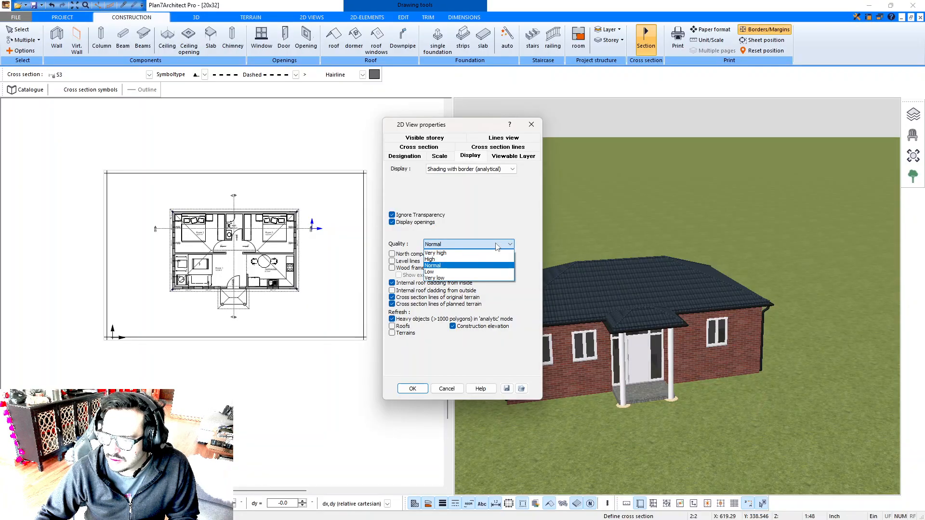
{"action": "left_click", "coordinate": [490, 260]}
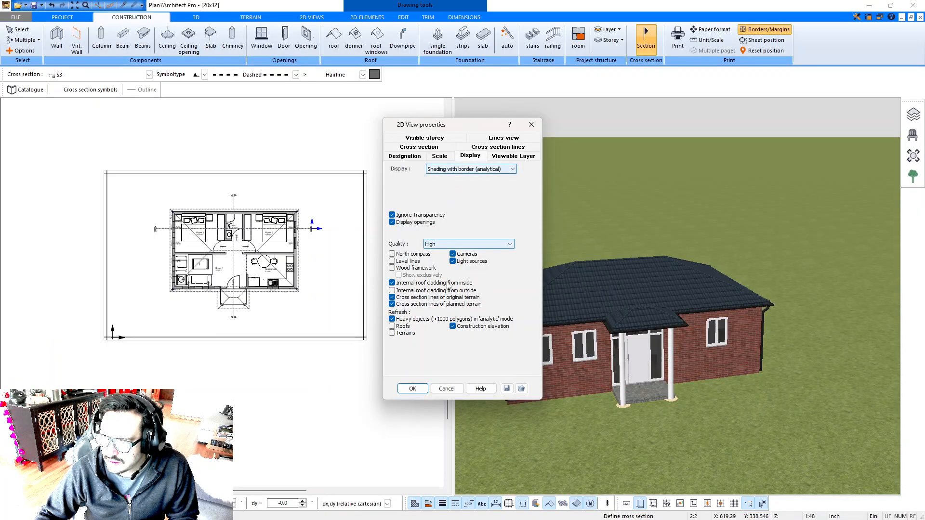
{"action": "left_click", "coordinate": [424, 388]}
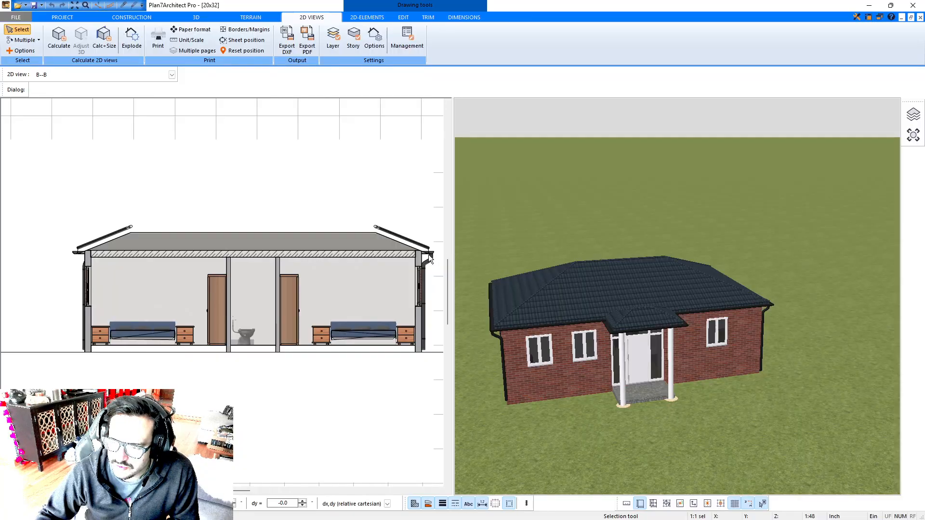
- Examine section B--B, including the roof edge, gutter and downpipe details and the bedroom and bathroom interiors
{"action": "scroll", "coordinate": [429, 255], "scroll_direction": "up", "scroll_amount": 6}
{"action": "scroll", "coordinate": [412, 265], "scroll_direction": "down", "scroll_amount": 5}
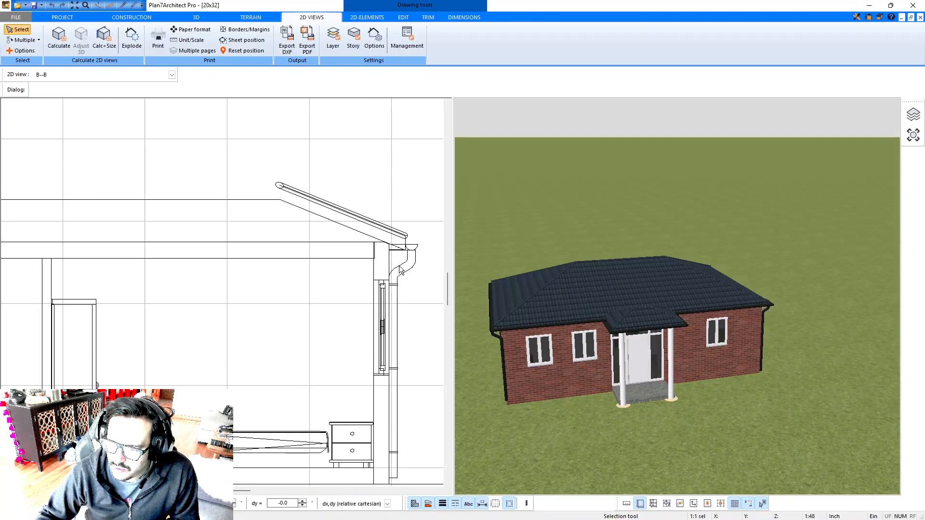
{"action": "middle_click_drag", "start_coordinate": [387, 394], "coordinate": [396, 340]}
{"action": "scroll", "coordinate": [396, 339], "scroll_direction": "down", "scroll_amount": 1}
{"action": "scroll", "coordinate": [396, 340], "scroll_direction": "down", "scroll_amount": 4}
{"action": "scroll", "coordinate": [381, 375], "scroll_direction": "down", "scroll_amount": 1}
{"action": "mouse_move", "coordinate": [282, 379]}
{"action": "middle_mouse_down"}
{"action": "mouse_move", "coordinate": [310, 375]}
{"action": "mouse_move", "coordinate": [284, 391]}
{"action": "mouse_move", "coordinate": [289, 376]}
{"action": "middle_mouse_up"}
{"action": "scroll", "coordinate": [248, 372], "scroll_direction": "down", "scroll_amount": 3}
{"action": "scroll", "coordinate": [289, 375], "scroll_direction": "down", "scroll_amount": 4}
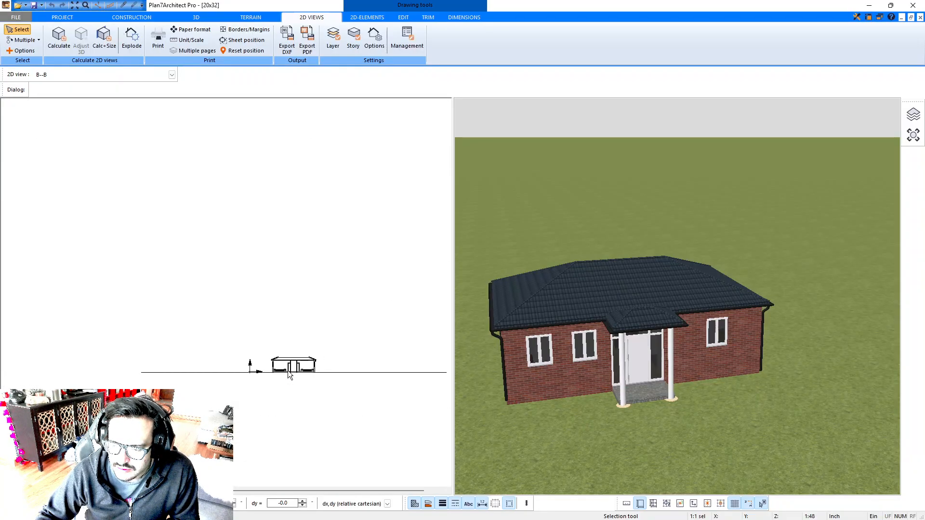
{"action": "scroll", "coordinate": [294, 367], "scroll_direction": "down", "scroll_amount": 1}
{"action": "middle_click_drag", "start_coordinate": [294, 368], "coordinate": [276, 373]}
{"action": "scroll", "coordinate": [282, 374], "scroll_direction": "up", "scroll_amount": 2}
{"action": "scroll", "coordinate": [282, 374], "scroll_direction": "up", "scroll_amount": 5}
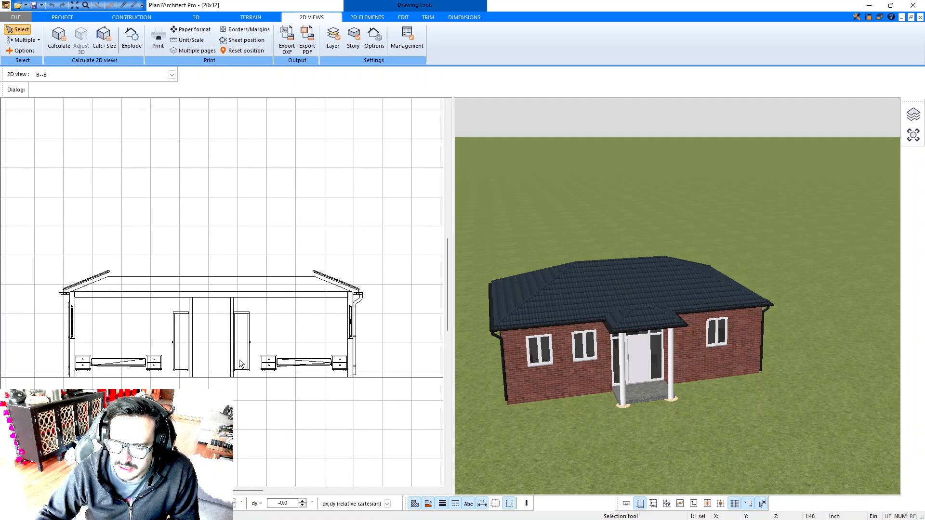
{"action": "middle_click_drag", "start_coordinate": [226, 354], "coordinate": [256, 347]}
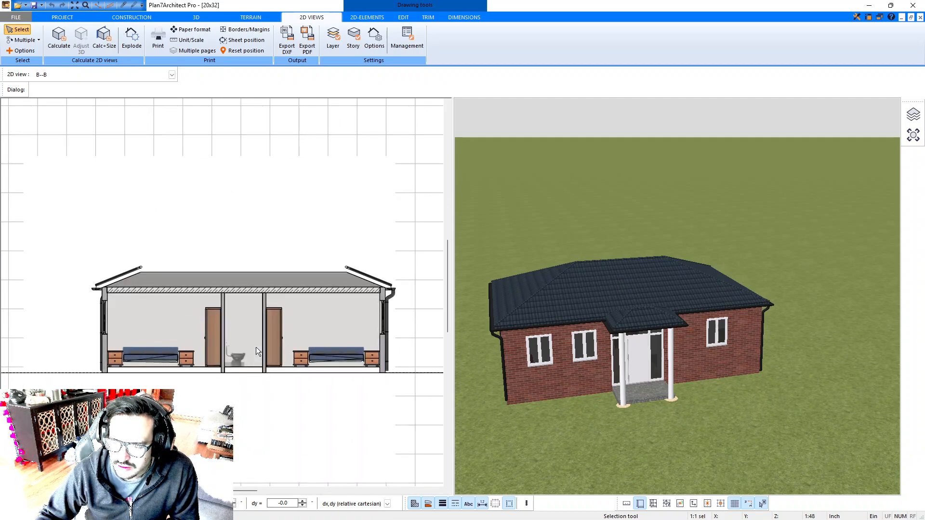
{"action": "scroll", "coordinate": [256, 347], "scroll_direction": "up", "scroll_amount": 1}
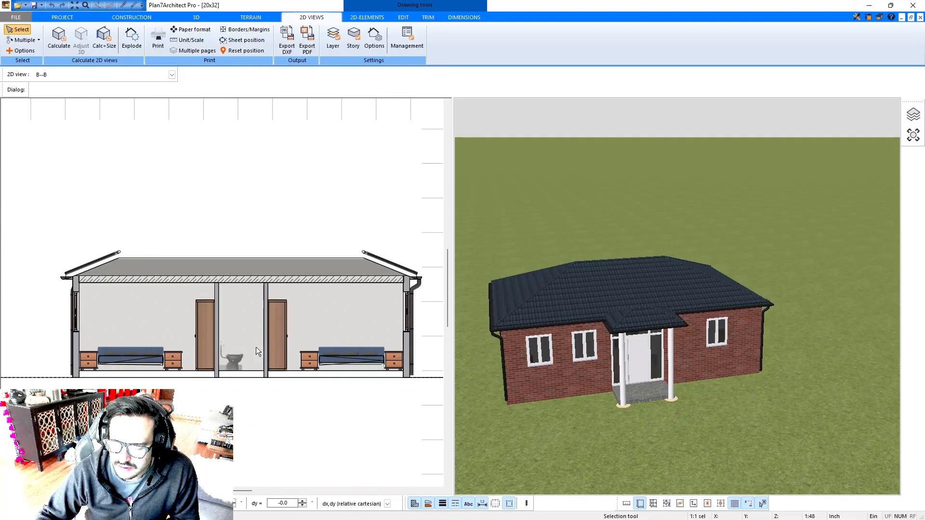
- Review the visible storey settings of section B--B and leave them as they are
{"action": "scroll", "coordinate": [241, 365], "scroll_direction": "up", "scroll_amount": 1}
{"action": "scroll", "coordinate": [246, 360], "scroll_direction": "down", "scroll_amount": 1}
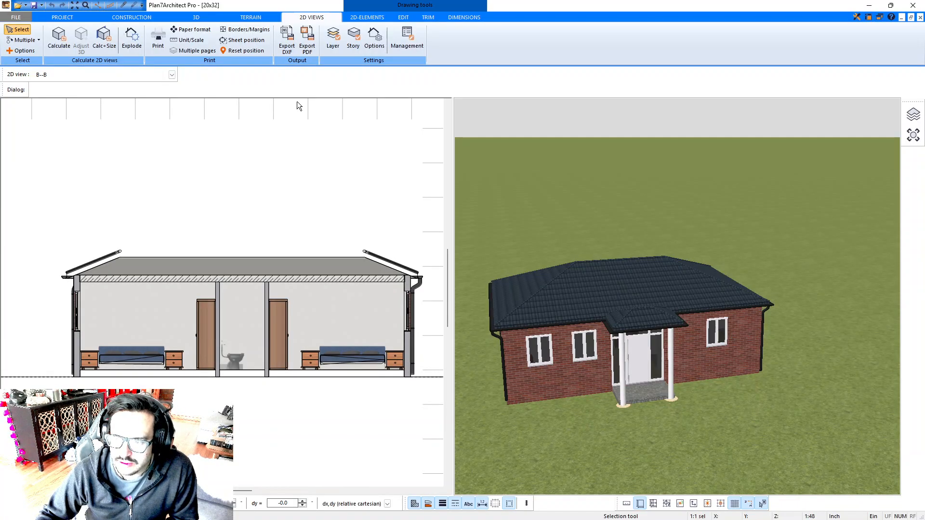
{"action": "left_click", "coordinate": [353, 38]}
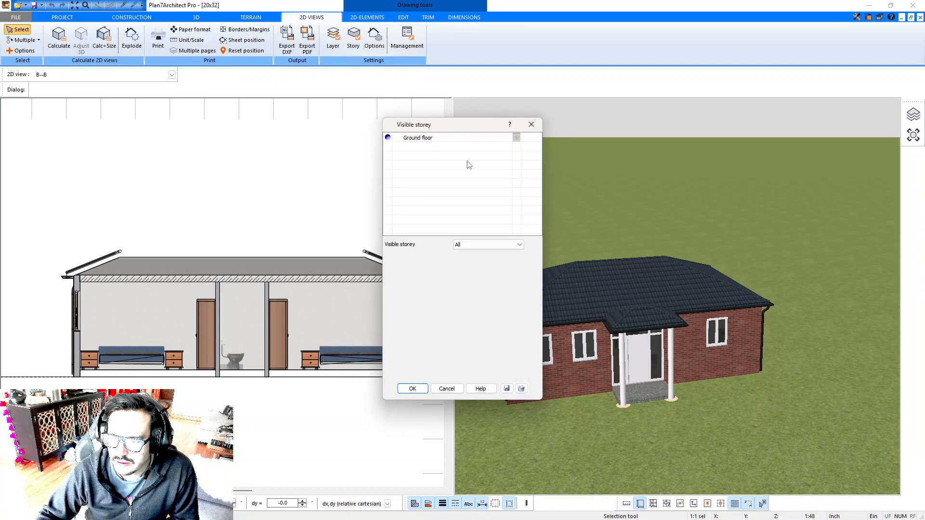
{"action": "left_click", "coordinate": [532, 124]}
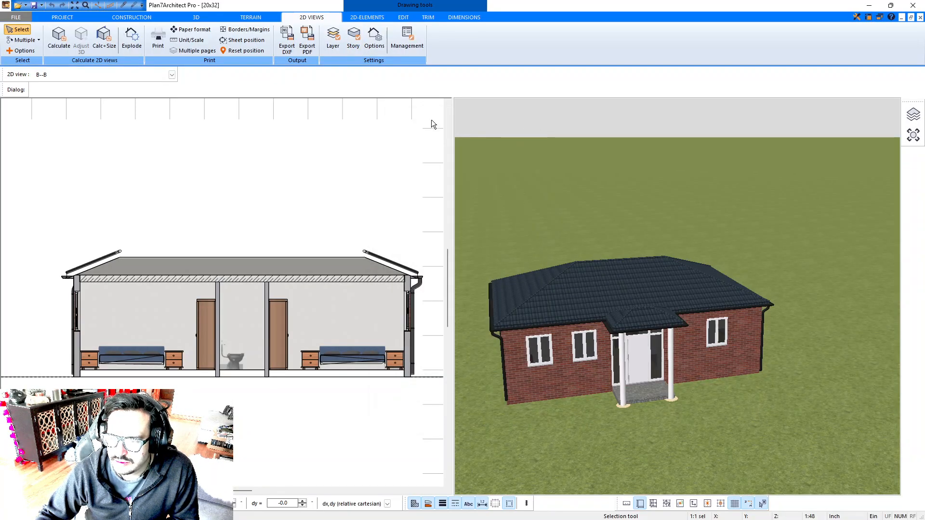
- Set the display quality of section A--A to High in the 2D view manager
{"action": "left_click", "coordinate": [406, 44]}
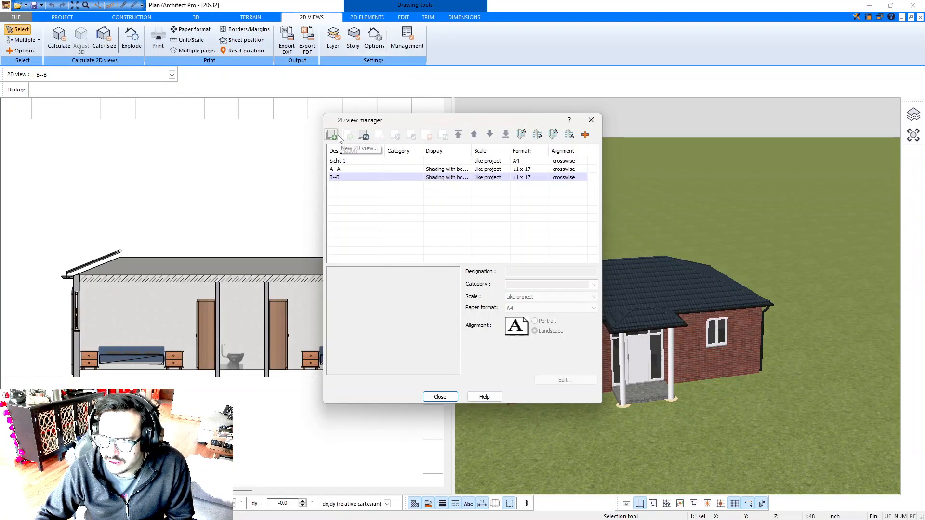
{"action": "left_click", "coordinate": [430, 170]}
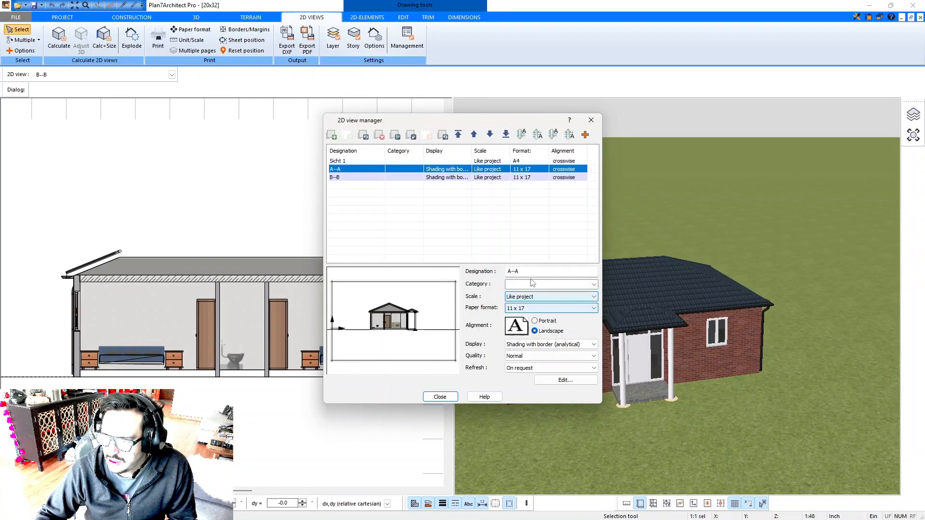
{"action": "left_click", "coordinate": [582, 287]}
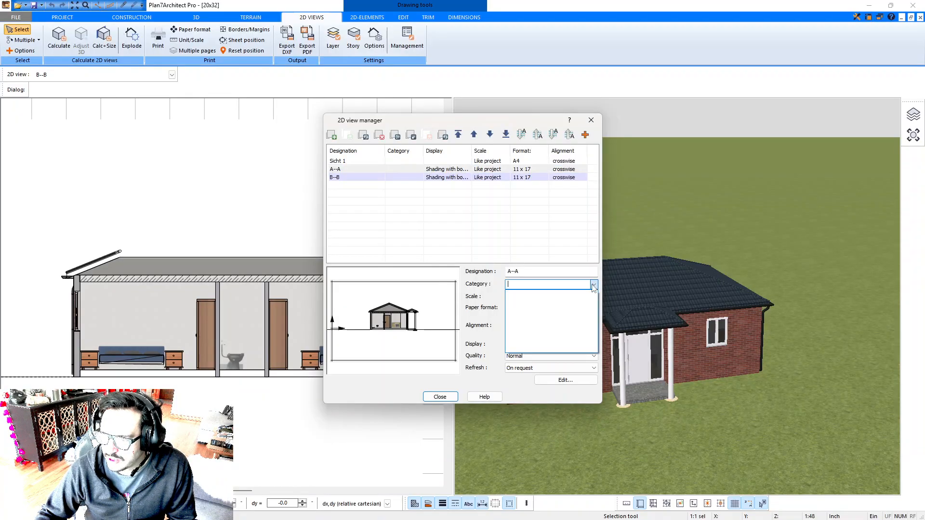
{"action": "left_click", "coordinate": [579, 311]}
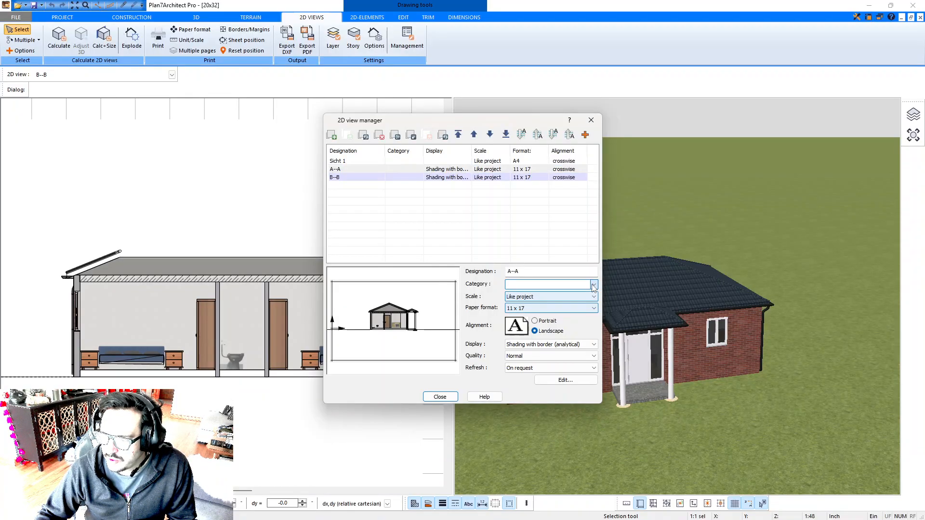
{"action": "left_click", "coordinate": [581, 357]}
{"action": "left_click", "coordinate": [580, 371]}
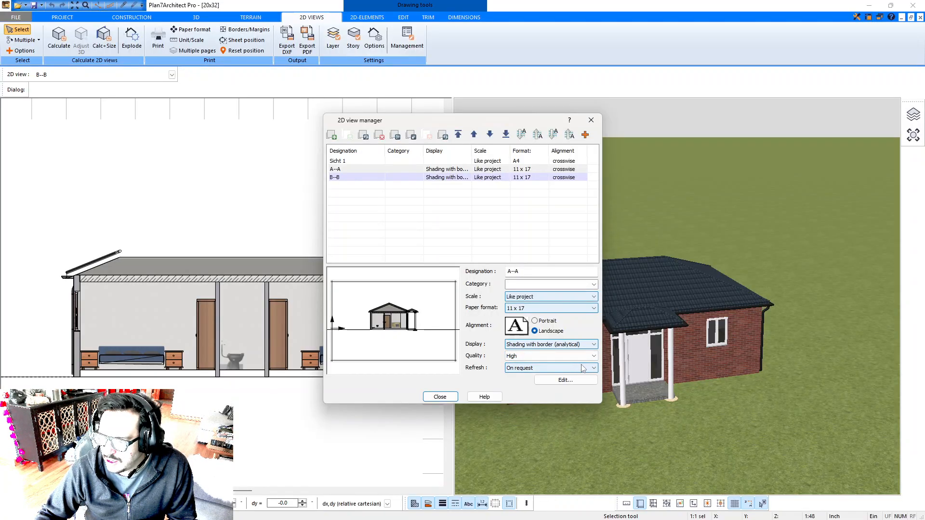
- Try the Shading with edges display for section A--A and return it to Shading with border (analytical)
{"action": "left_click", "coordinate": [593, 344]}
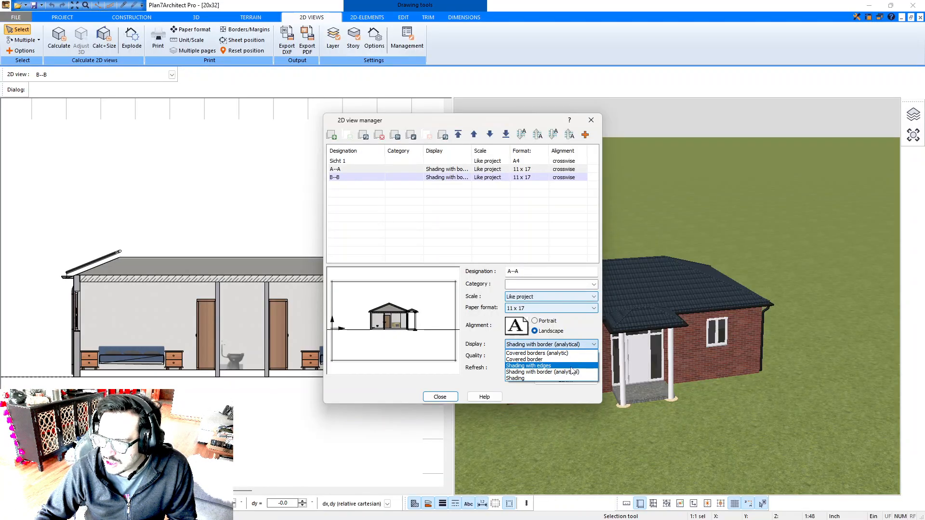
{"action": "left_click", "coordinate": [572, 366]}
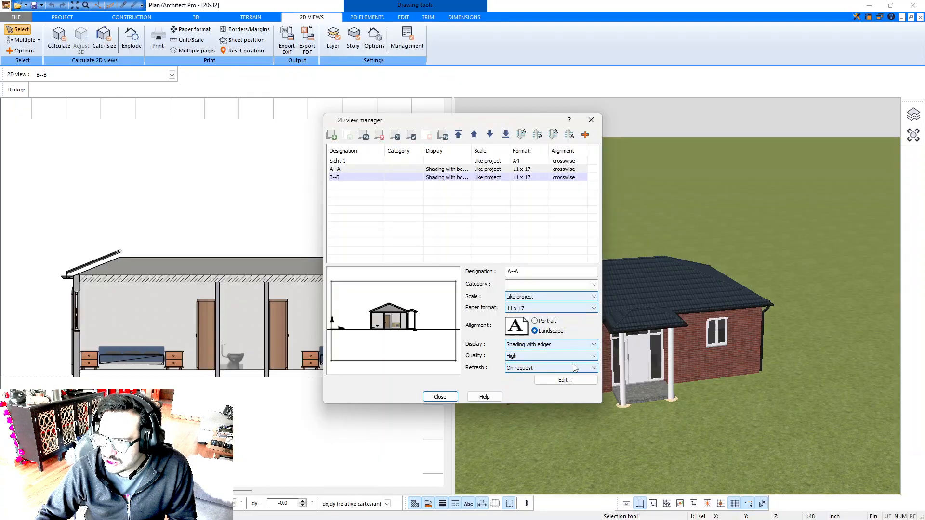
{"action": "left_click", "coordinate": [593, 344]}
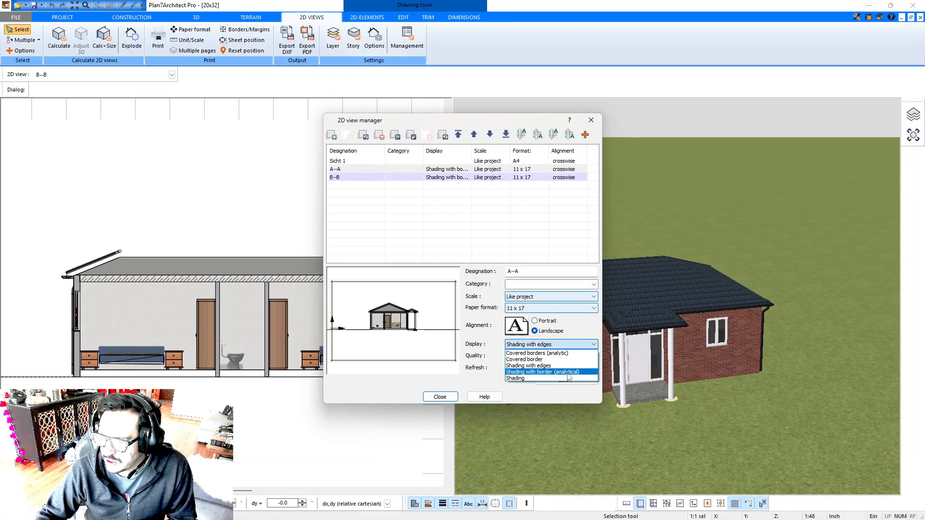
{"action": "left_click", "coordinate": [571, 376]}
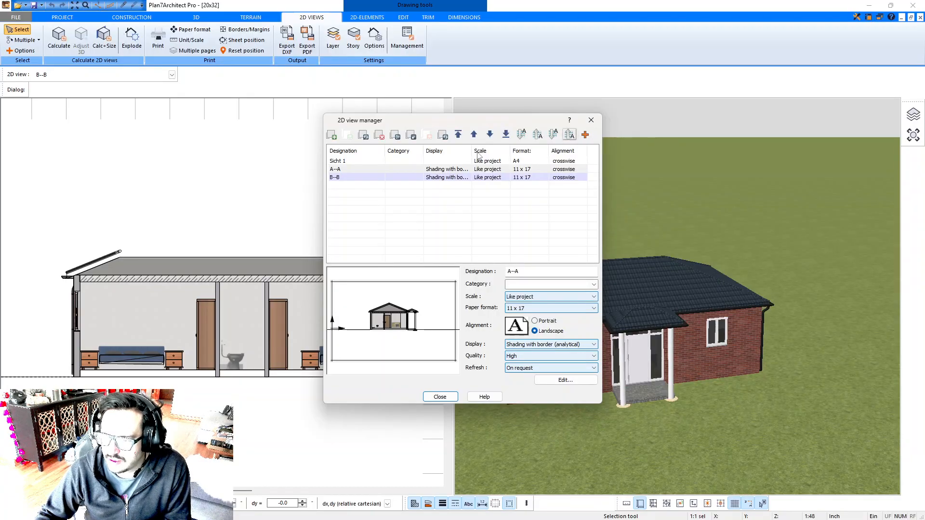
- Check section B--B's settings in the 2D view manager and look over its whole drawing sheet
{"action": "left_click", "coordinate": [350, 177]}
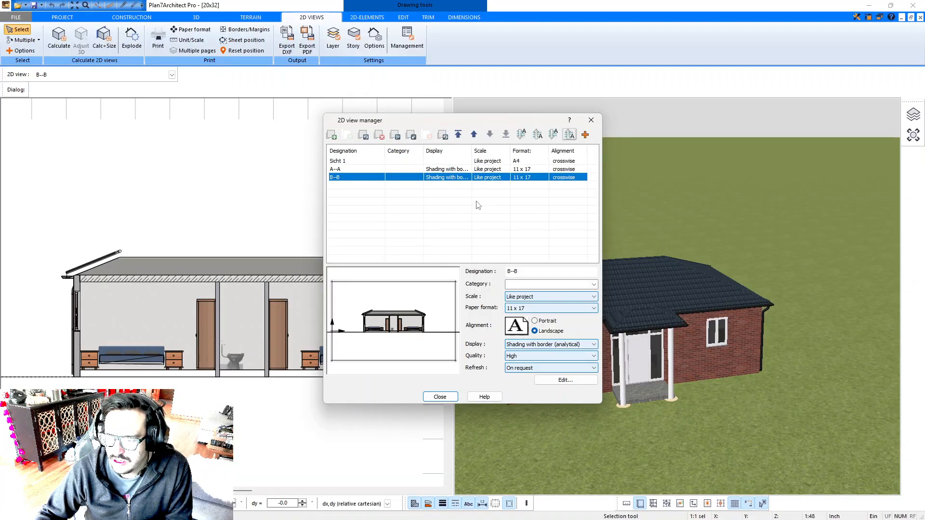
{"action": "left_click", "coordinate": [440, 397]}
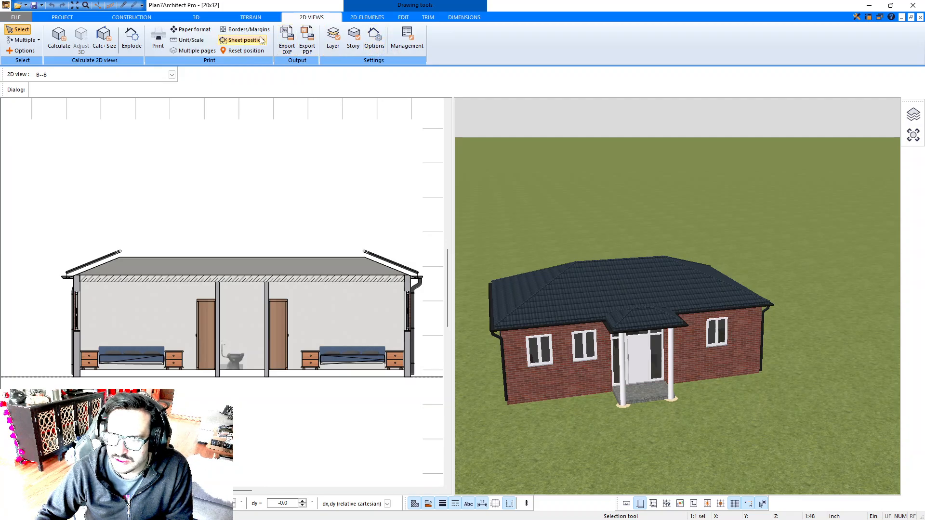
{"action": "scroll", "coordinate": [247, 48], "scroll_direction": "down", "scroll_amount": 2}
{"action": "scroll", "coordinate": [276, 160], "scroll_direction": "down", "scroll_amount": 2}
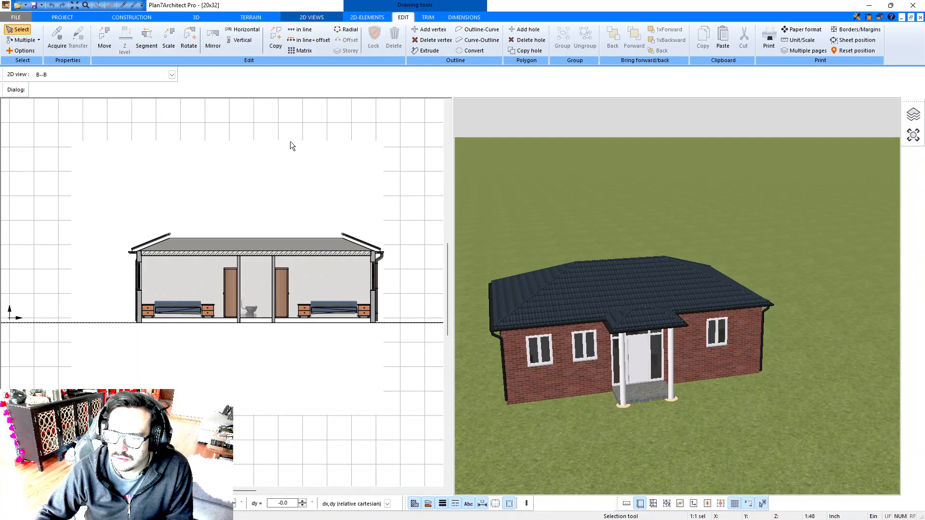
{"action": "scroll", "coordinate": [293, 179], "scroll_direction": "down", "scroll_amount": 2}
{"action": "scroll", "coordinate": [295, 181], "scroll_direction": "down", "scroll_amount": 1}
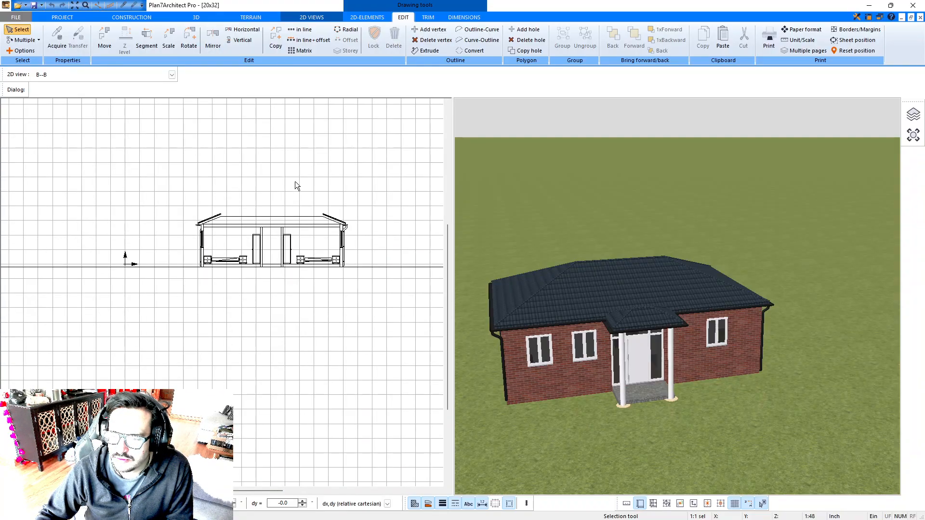
- Draw a third cross section line about 487 inches long, outside the house in front of the entrance porch, and generate its front elevation
{"action": "left_click", "coordinate": [132, 17]}
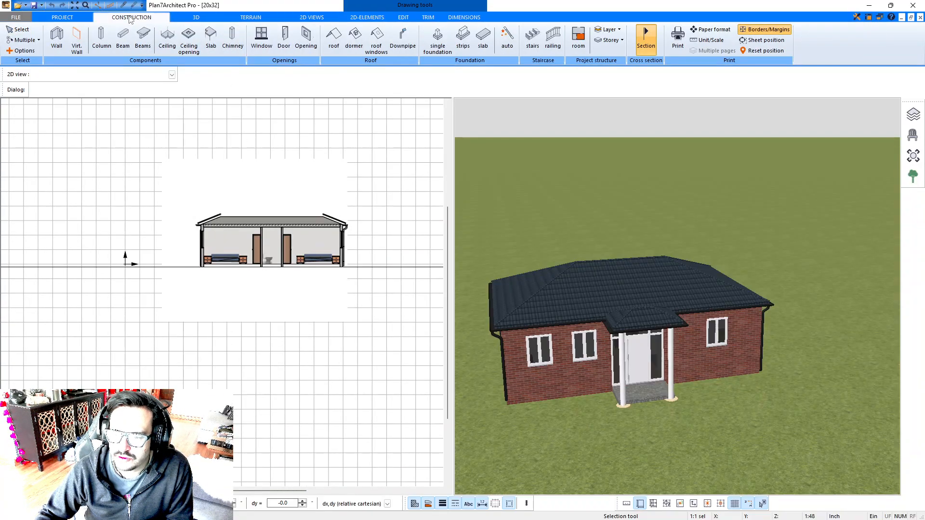
{"action": "scroll", "coordinate": [253, 265], "scroll_direction": "up", "scroll_amount": 2}
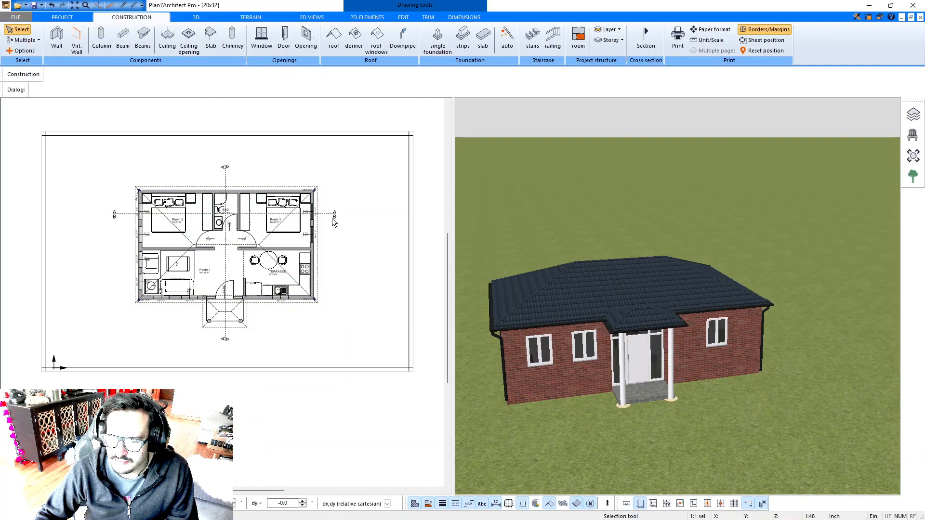
{"action": "middle_click_drag", "start_coordinate": [323, 296], "coordinate": [342, 274]}
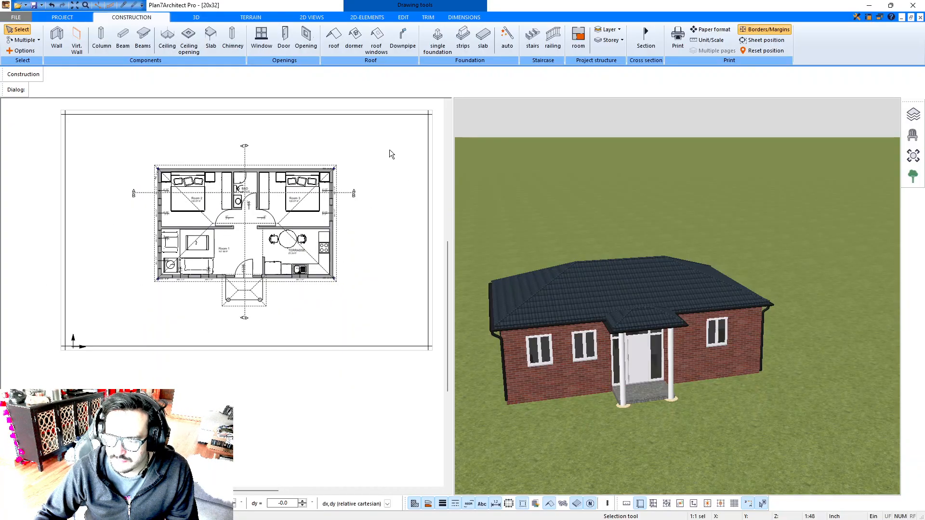
{"action": "left_click", "coordinate": [644, 39]}
{"action": "left_click", "coordinate": [128, 316]}
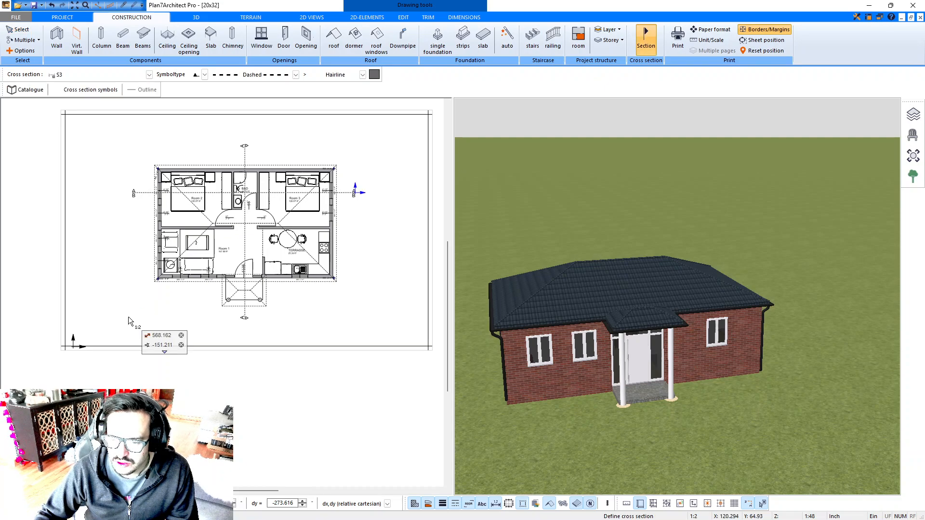
{"action": "left_click", "coordinate": [349, 300]}
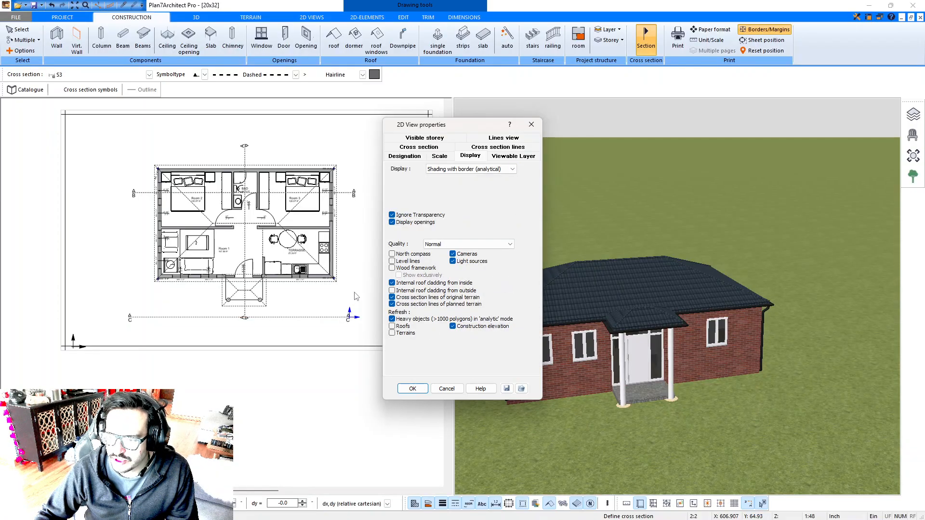
{"action": "left_click", "coordinate": [412, 388]}
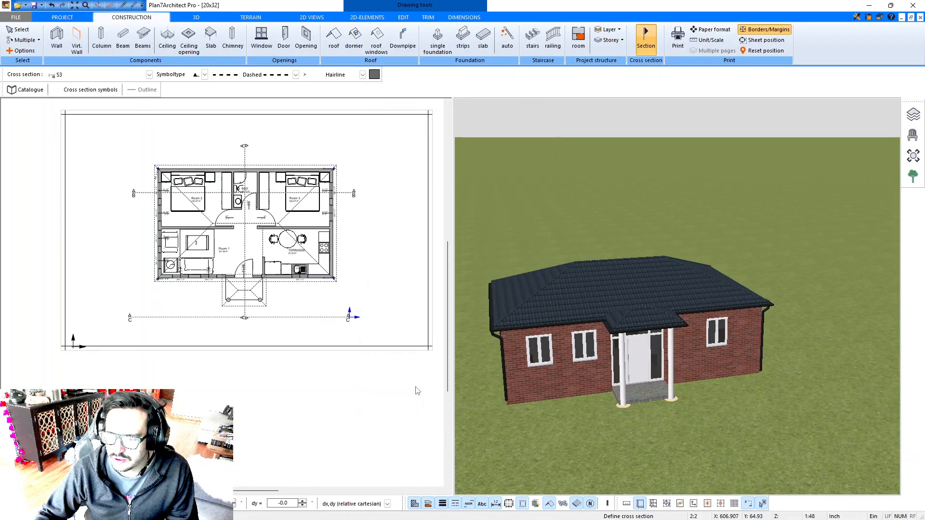
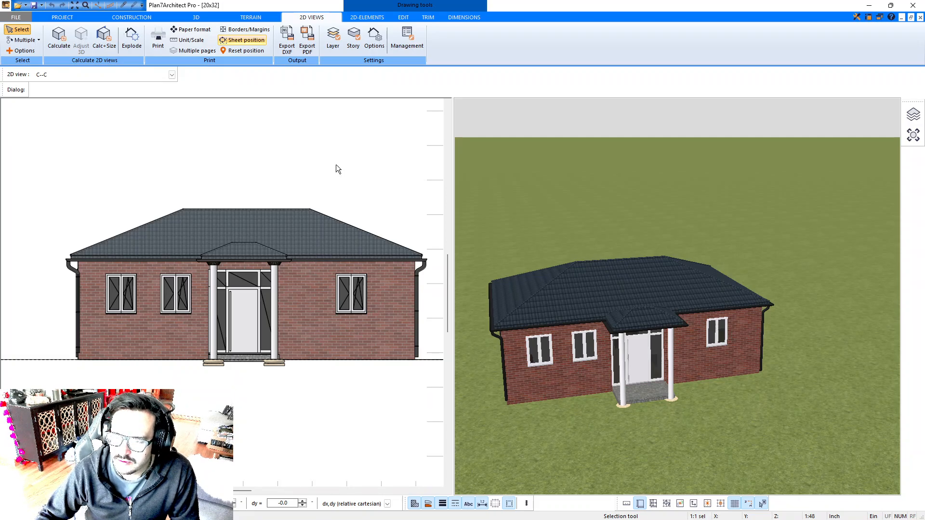
- Return to the floor plan and check the project's outer dimension settings
{"action": "left_click", "coordinate": [132, 17]}
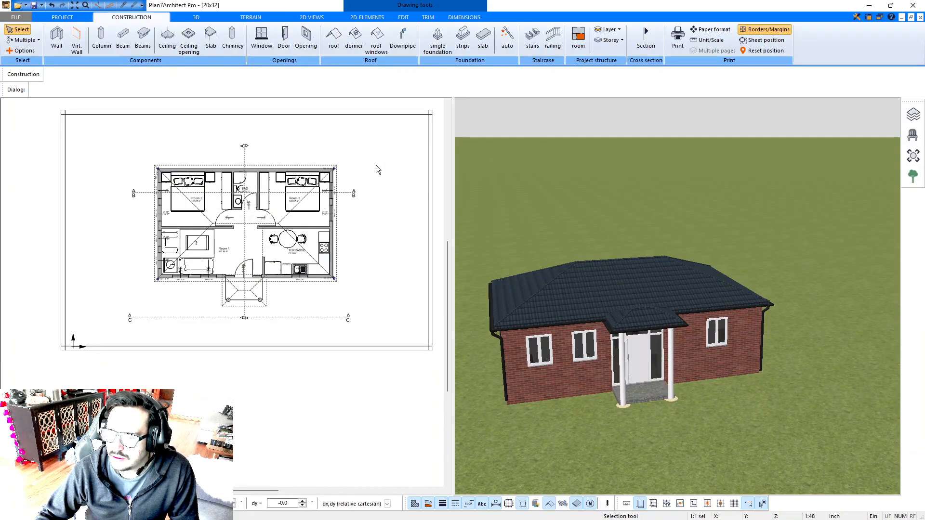
{"action": "scroll", "coordinate": [362, 187], "scroll_direction": "up", "scroll_amount": 1}
{"action": "scroll", "coordinate": [207, 216], "scroll_direction": "up", "scroll_amount": 2}
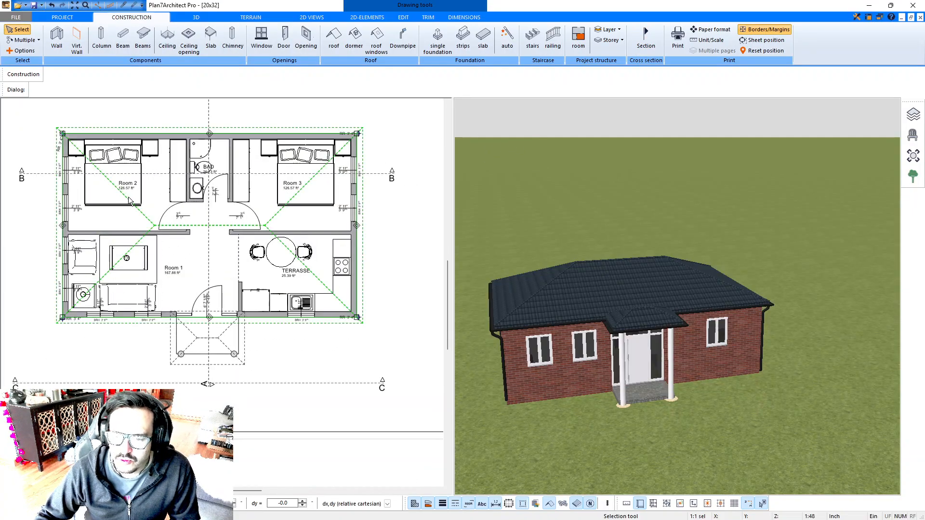
{"action": "middle_click_drag", "start_coordinate": [106, 181], "coordinate": [122, 160]}
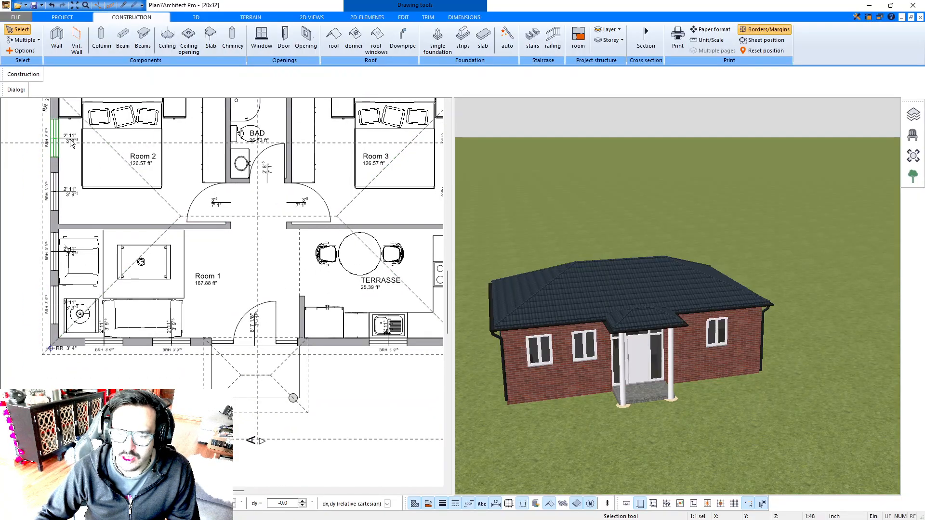
{"action": "left_click", "coordinate": [62, 17]}
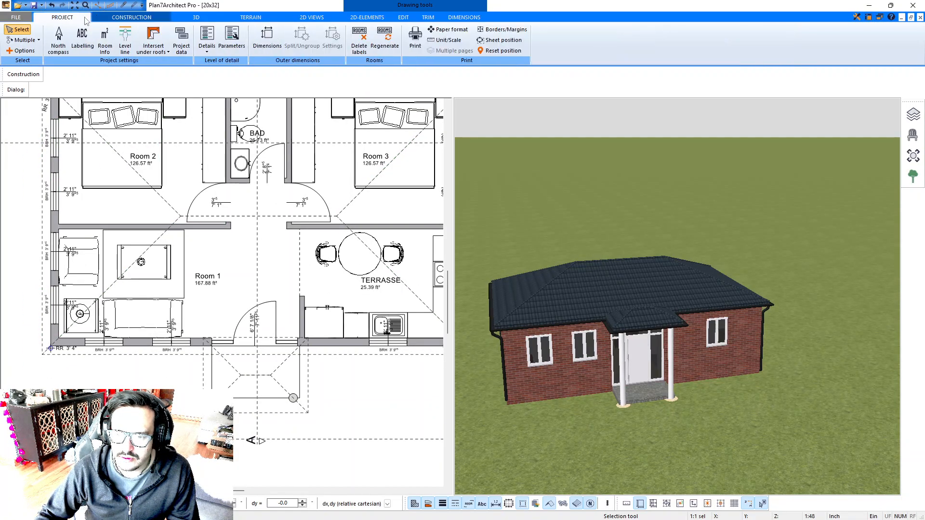
{"action": "left_click", "coordinate": [334, 37]}
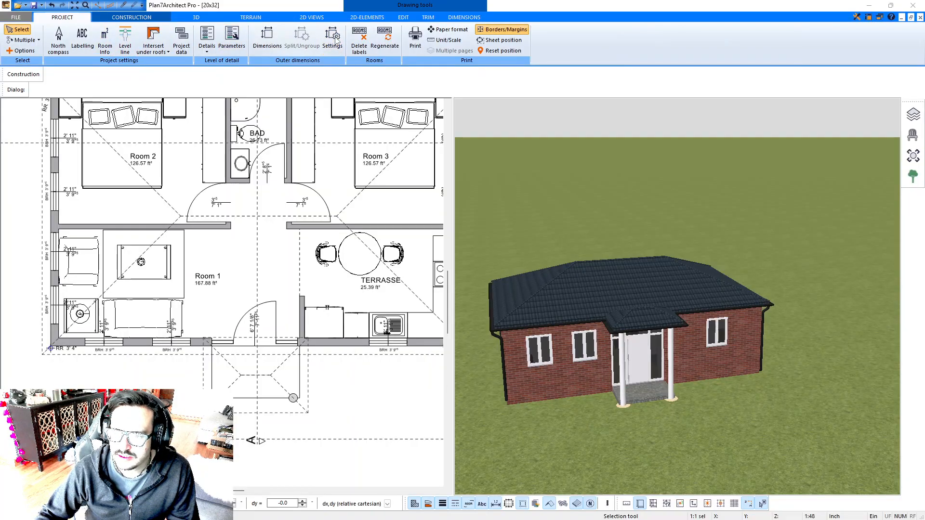
{"action": "left_click", "coordinate": [524, 162]}
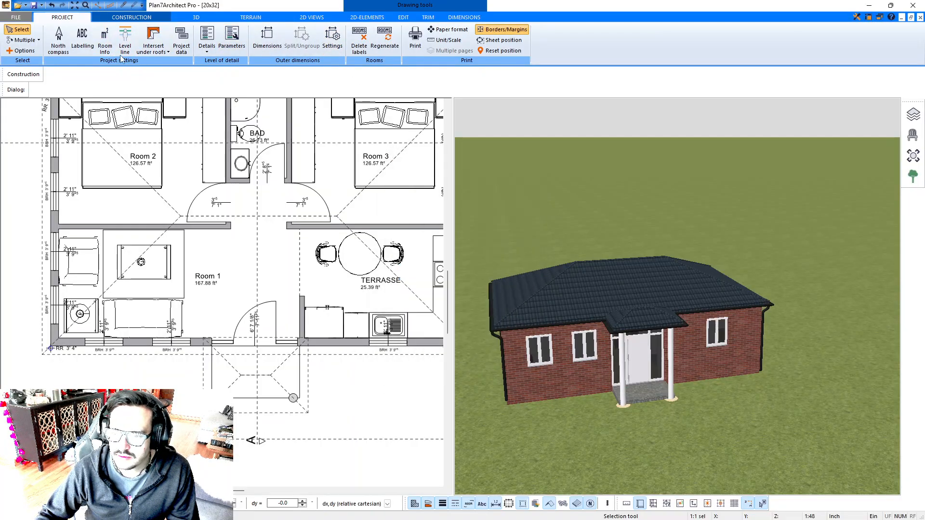
- Review the text label settings for roof windows and for windows, doors and openings, and inspect the window labels on the plan
{"action": "left_click", "coordinate": [87, 40]}
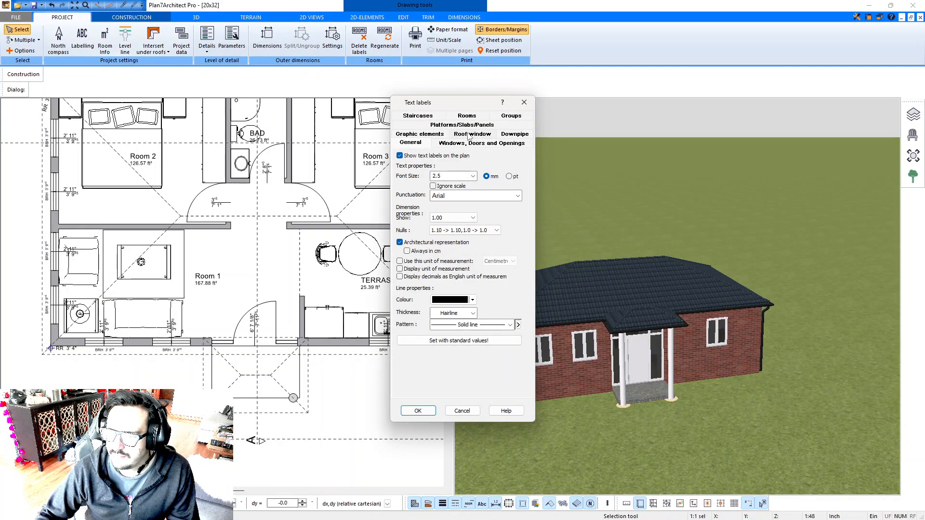
{"action": "left_click", "coordinate": [469, 134]}
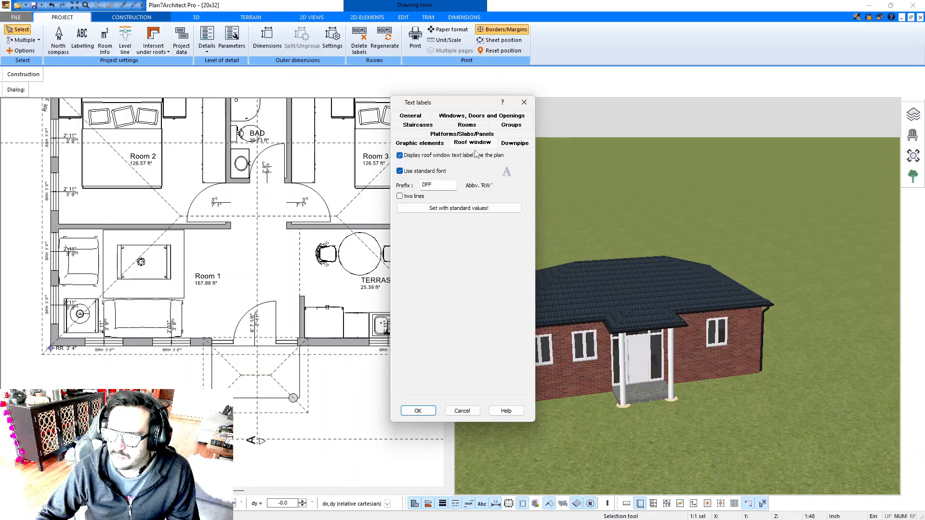
{"action": "left_click", "coordinate": [468, 117]}
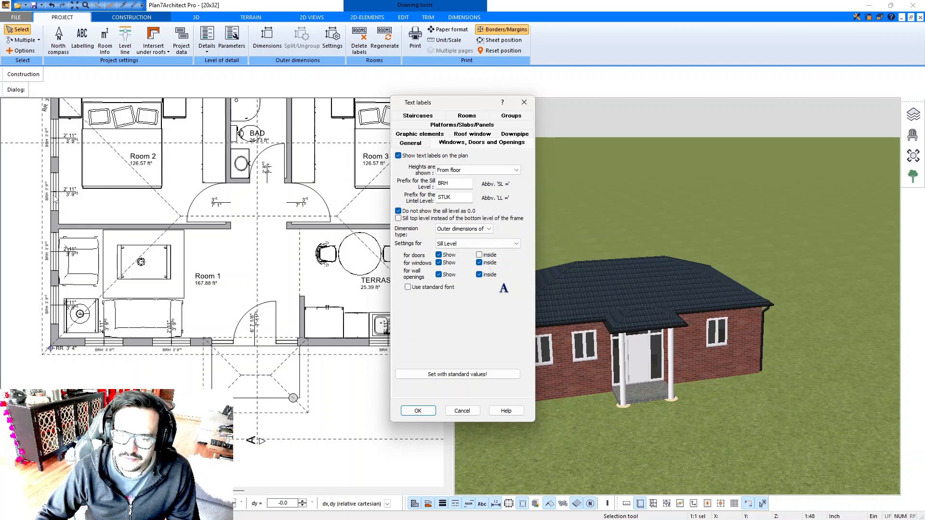
{"action": "left_click", "coordinate": [525, 102]}
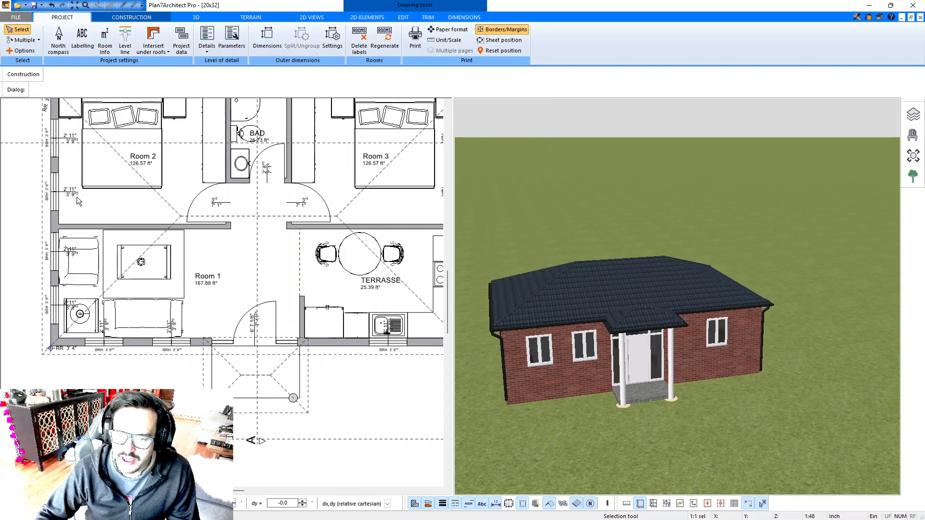
{"action": "scroll", "coordinate": [65, 198], "scroll_direction": "up", "scroll_amount": 1}
{"action": "scroll", "coordinate": [51, 198], "scroll_direction": "up", "scroll_amount": 1}
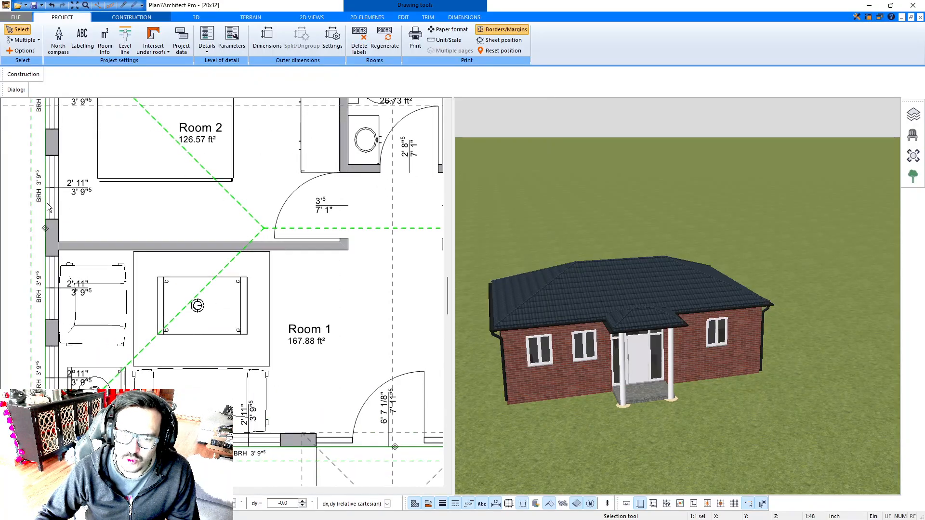
{"action": "scroll", "coordinate": [47, 203], "scroll_direction": "down", "scroll_amount": 3}
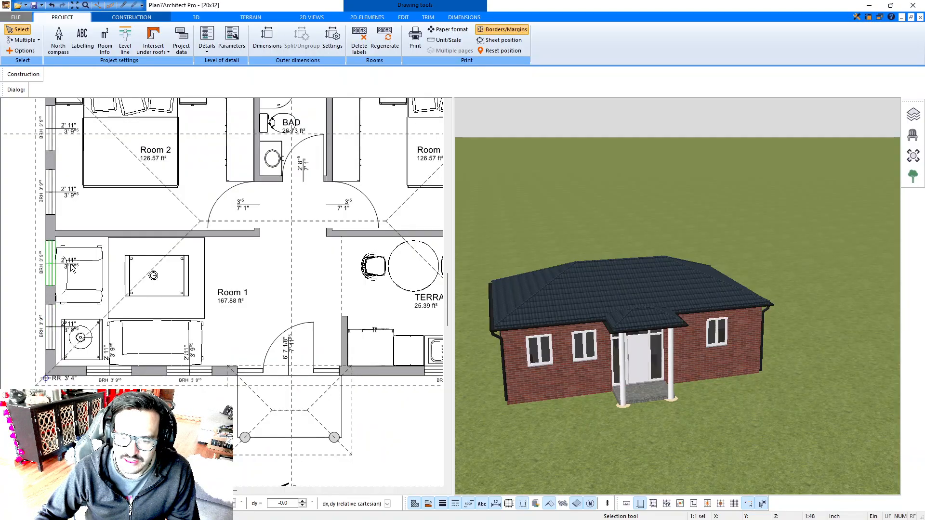
- Move the Room 2 label clear of the bed to just below it and rename the room Bedroom 1
{"action": "middle_click_drag", "start_coordinate": [160, 131], "coordinate": [171, 161]}
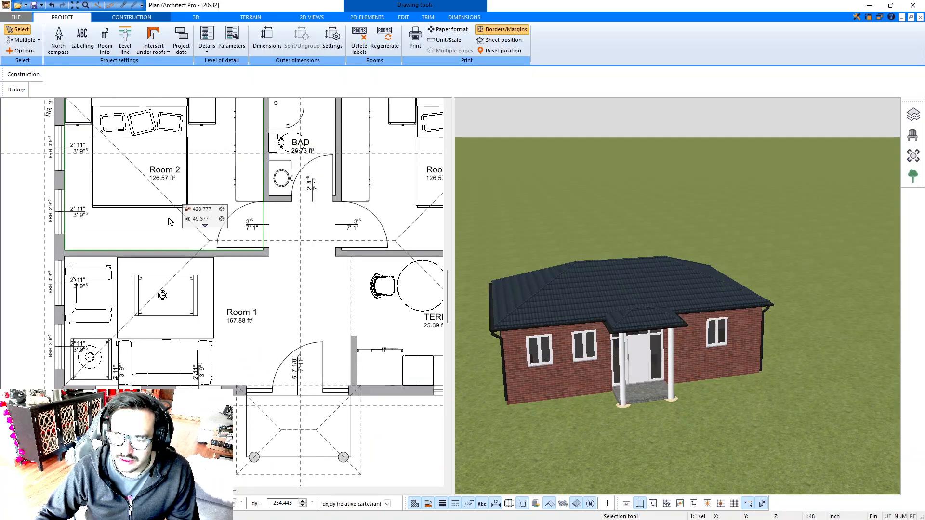
{"action": "left_click_drag", "start_coordinate": [166, 225], "coordinate": [149, 231]}
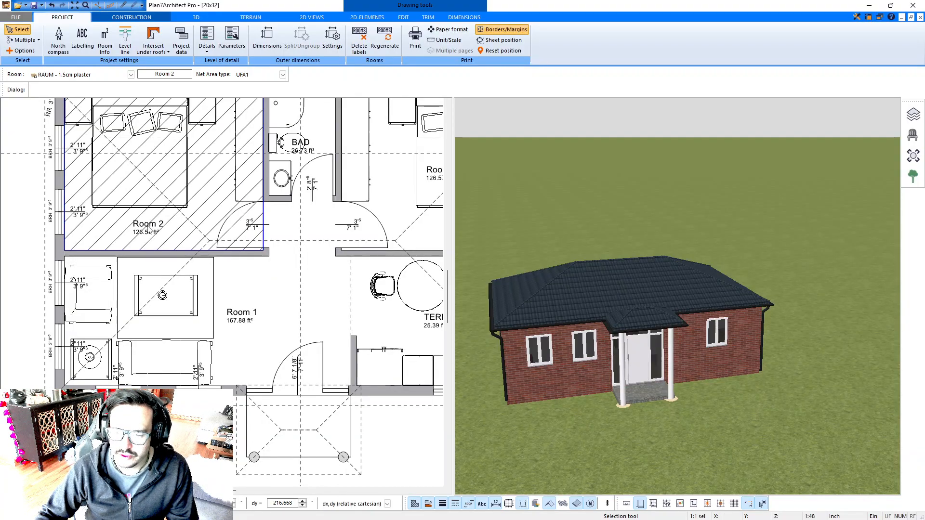
{"action": "double_click", "coordinate": [149, 231]}
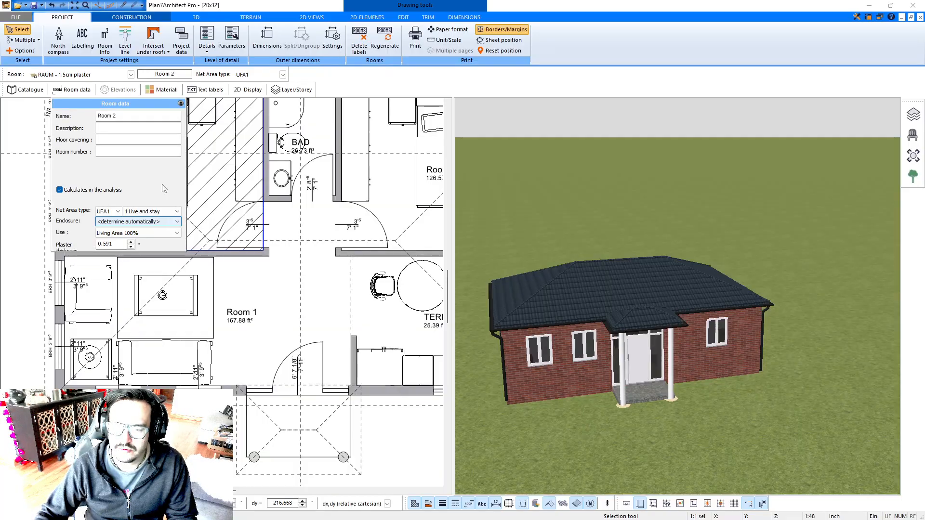
{"action": "left_click_drag", "start_coordinate": [129, 121], "coordinate": [99, 114]}
{"action": "type", "text": "B"}
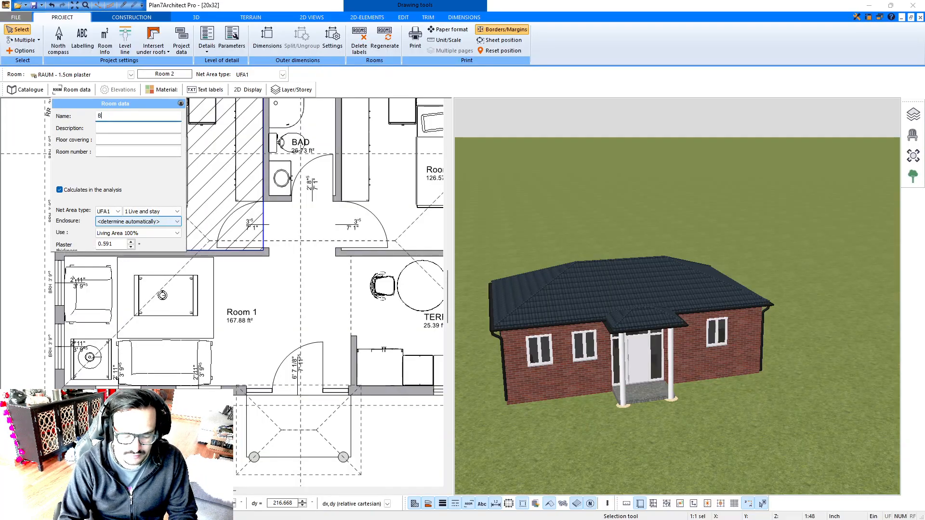
{"action": "type", "text": "edroom 1"}
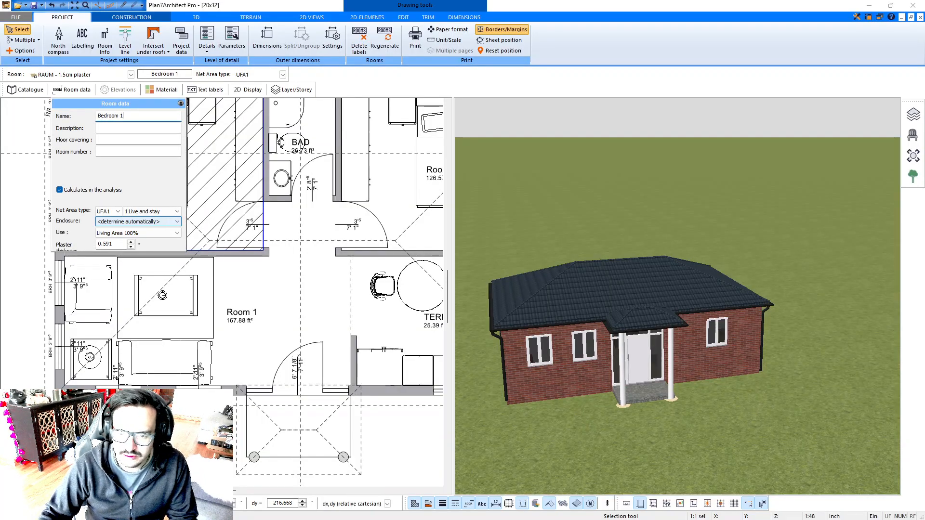
{"action": "left_click", "coordinate": [181, 103]}
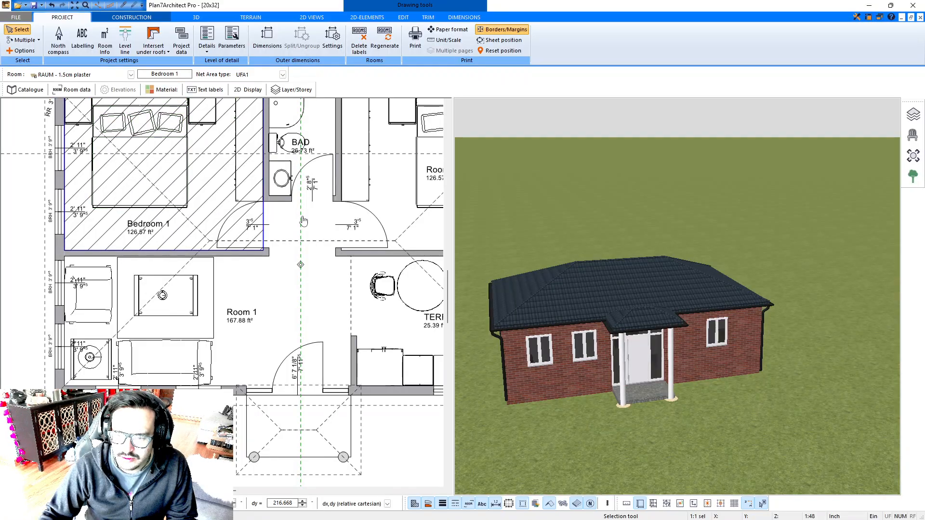
- Move the BAD label up within its room, clear of the toilet, and rename the room Bathroom
{"action": "middle_click_drag", "start_coordinate": [301, 222], "coordinate": [220, 244]}
{"action": "scroll", "coordinate": [223, 184], "scroll_direction": "up", "scroll_amount": 1}
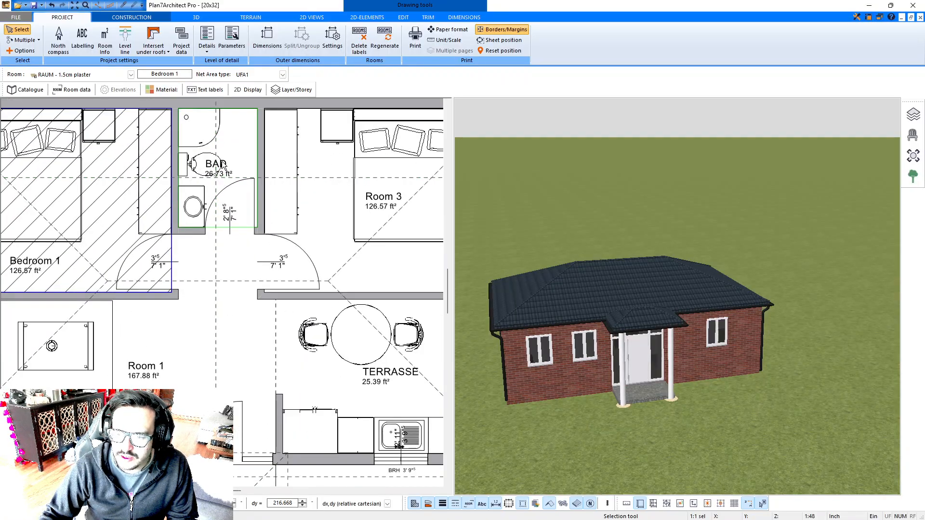
{"action": "left_click", "coordinate": [222, 165]}
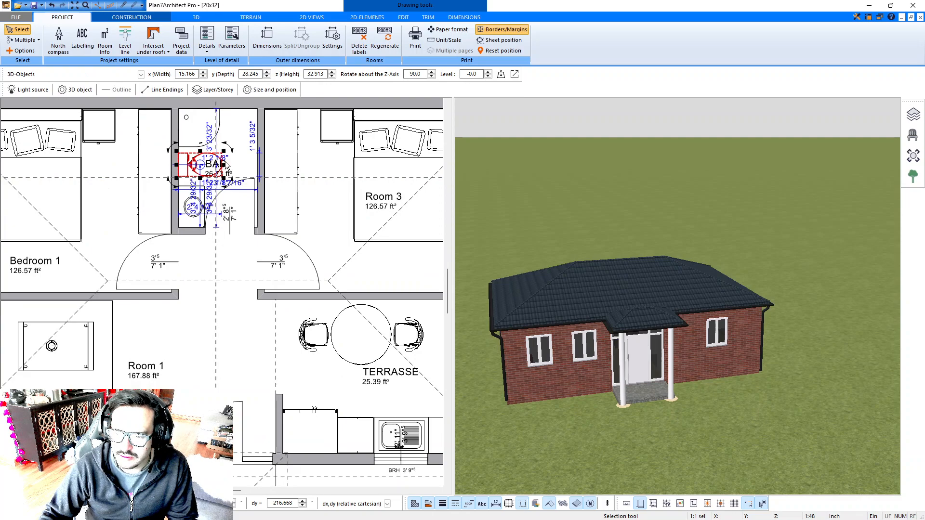
{"action": "key", "text": "Escape"}
{"action": "left_click_drag", "start_coordinate": [233, 165], "coordinate": [231, 145]}
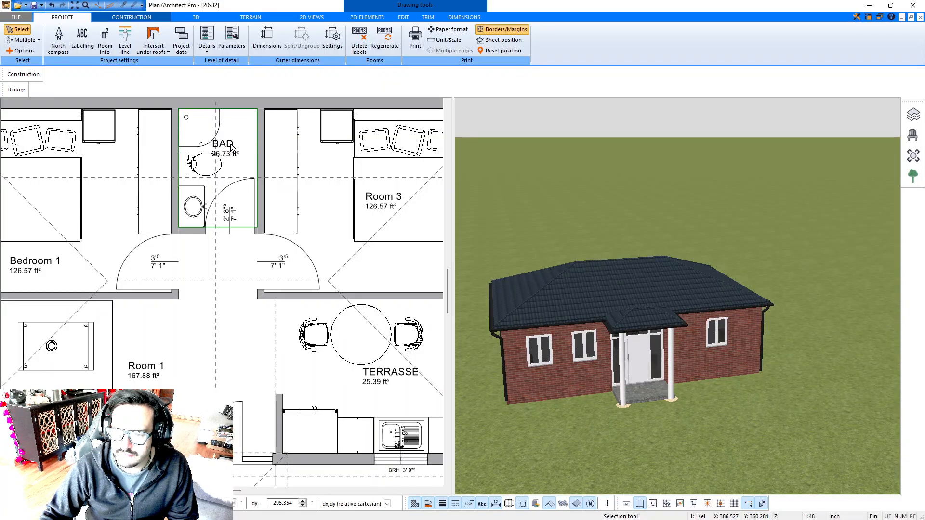
{"action": "left_click", "coordinate": [230, 144]}
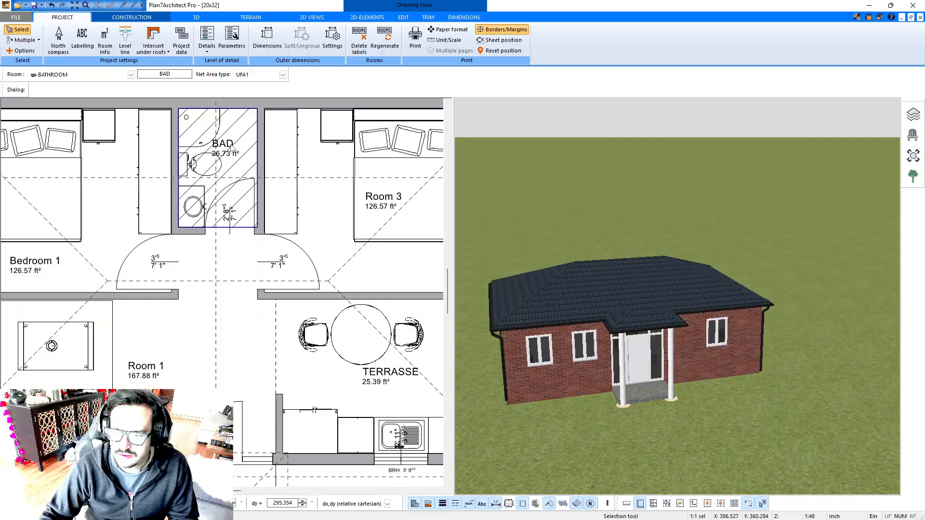
{"action": "double_click", "coordinate": [230, 147]}
{"action": "left_click", "coordinate": [126, 119]}
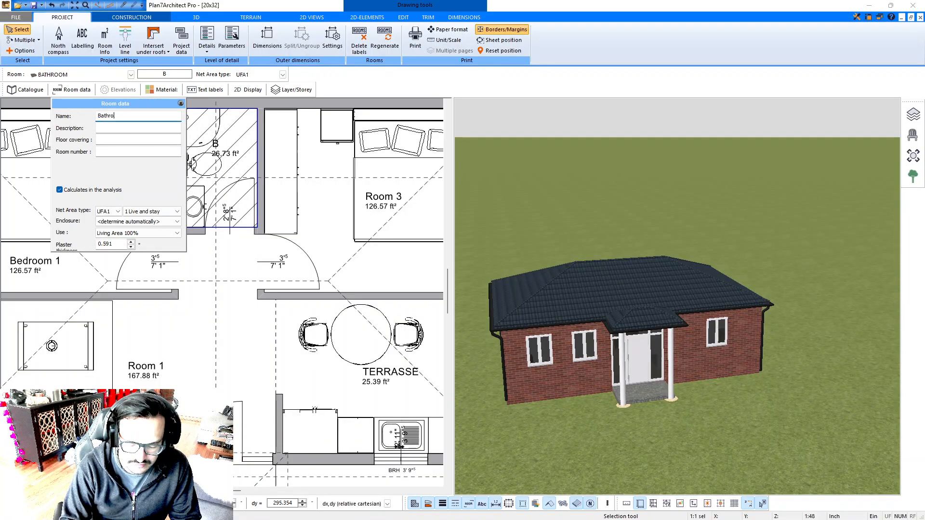
{"action": "left_click", "coordinate": [181, 104]}
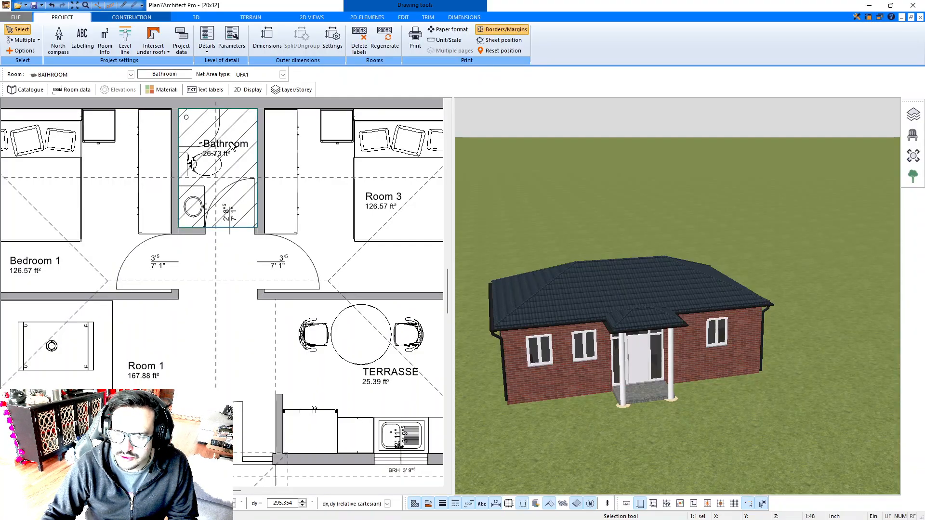
{"action": "left_click_drag", "start_coordinate": [237, 146], "coordinate": [240, 143]}
- Move the Room 3 label off the bed to the free floor below it and rename the room Bedroom 2
{"action": "middle_click_drag", "start_coordinate": [297, 223], "coordinate": [235, 209]}
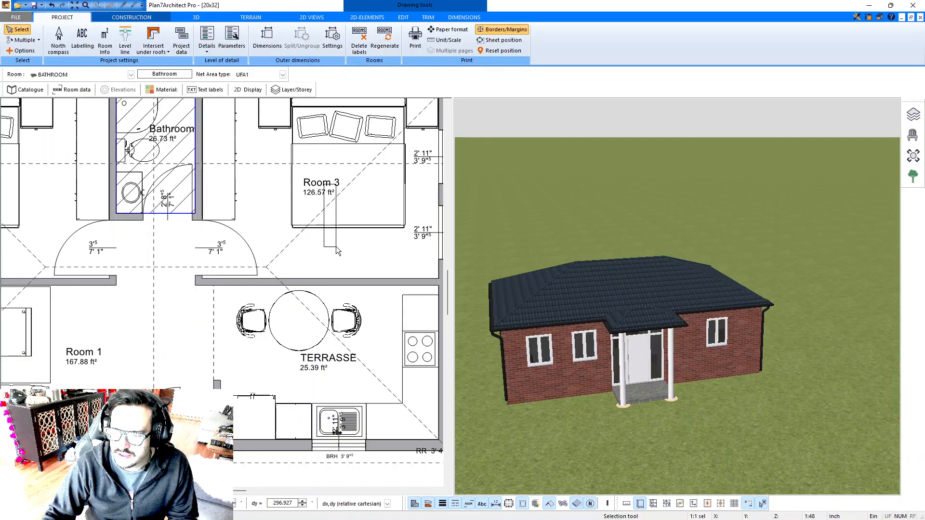
{"action": "left_click", "coordinate": [322, 190]}
{"action": "left_click_drag", "start_coordinate": [321, 190], "coordinate": [337, 254]}
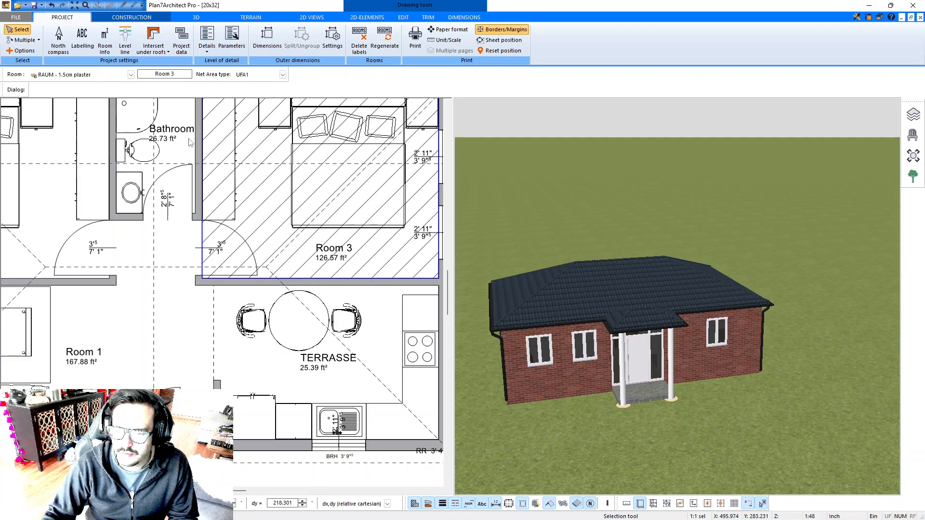
{"action": "left_click", "coordinate": [165, 74]}
{"action": "left_click", "coordinate": [112, 117]}
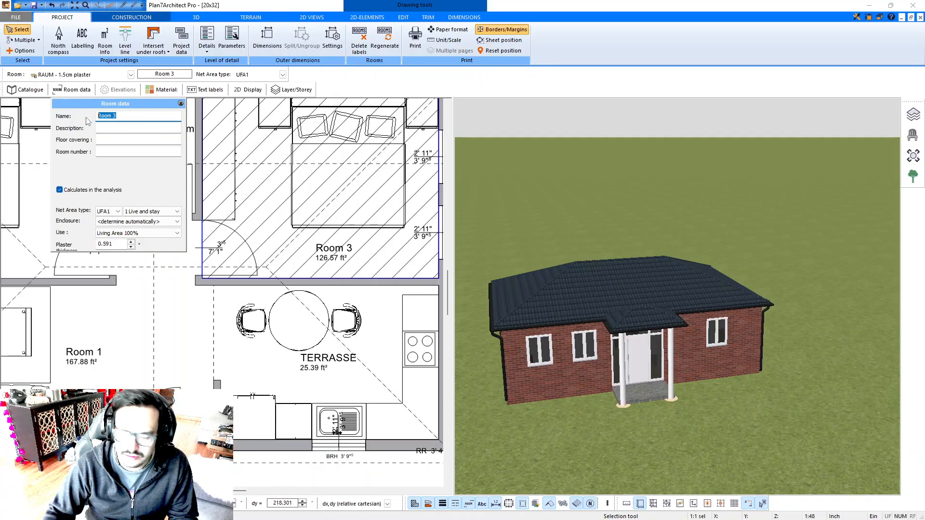
{"action": "type", "text": "Bedrom "}
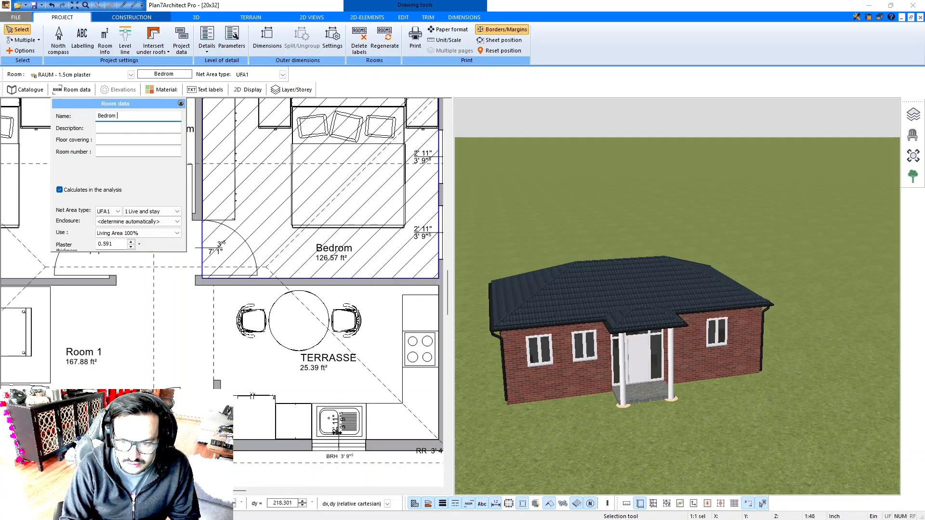
{"action": "type", "text": "B"}
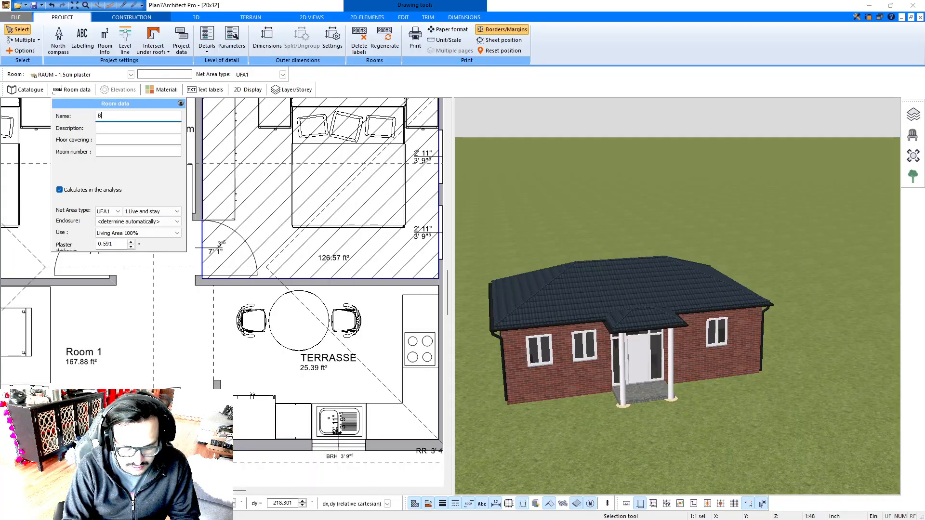
{"action": "type", "text": "edroom 2"}
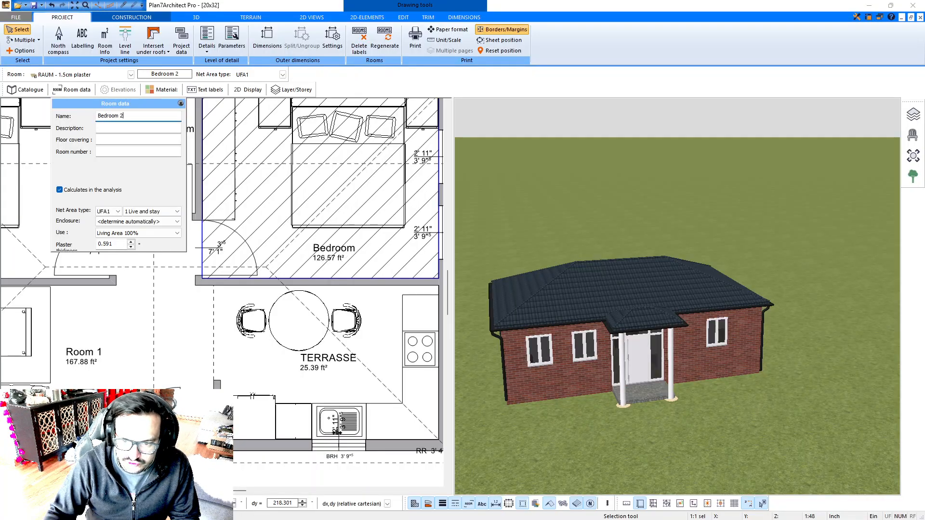
{"action": "left_click", "coordinate": [181, 104]}
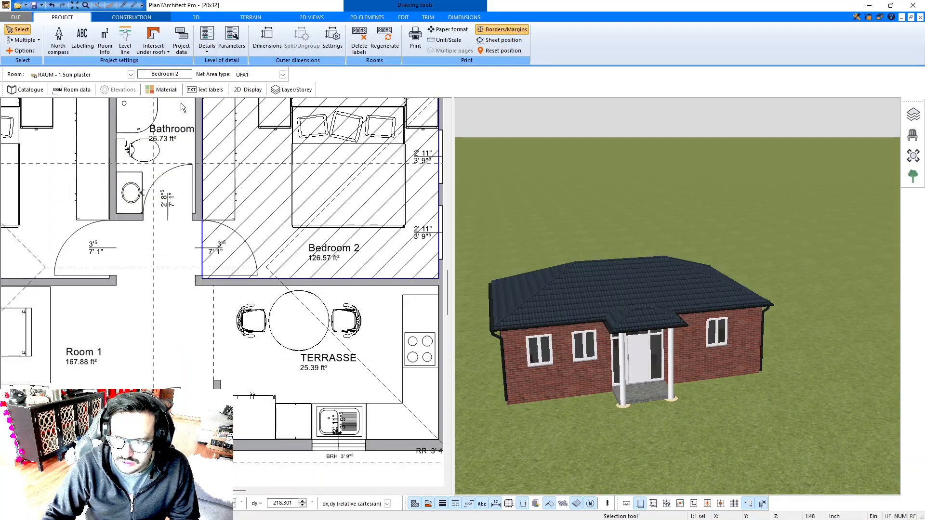
- Rename the room labelled TERRASSE as Kitchen
{"action": "middle_click_drag", "start_coordinate": [308, 294], "coordinate": [323, 225]}
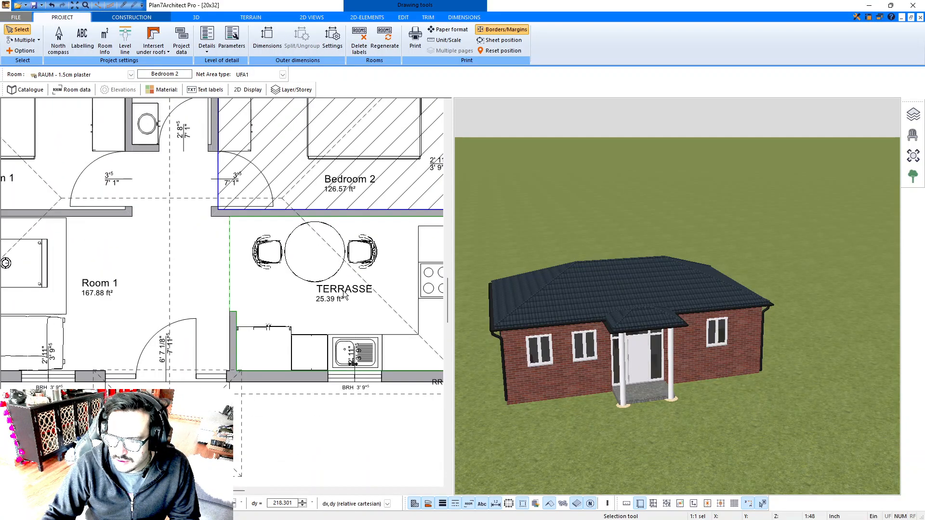
{"action": "left_click", "coordinate": [344, 294]}
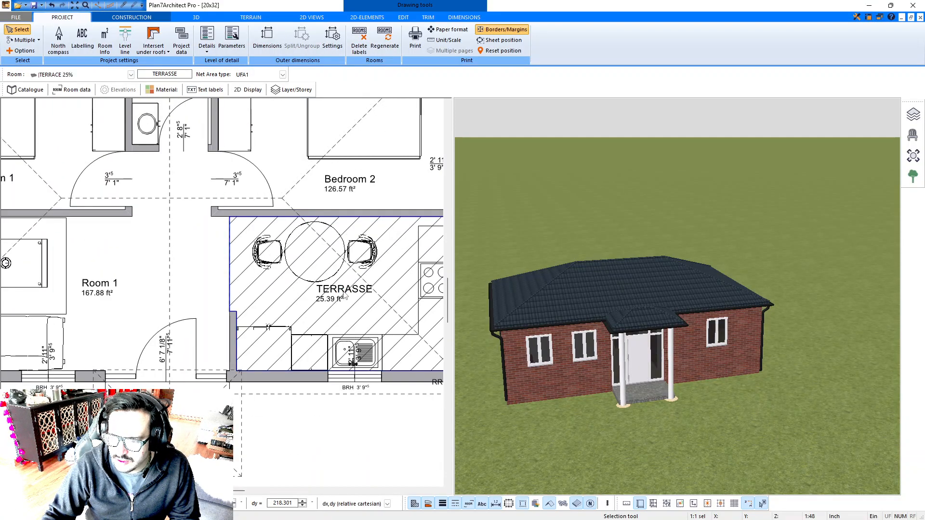
{"action": "double_click", "coordinate": [344, 294]}
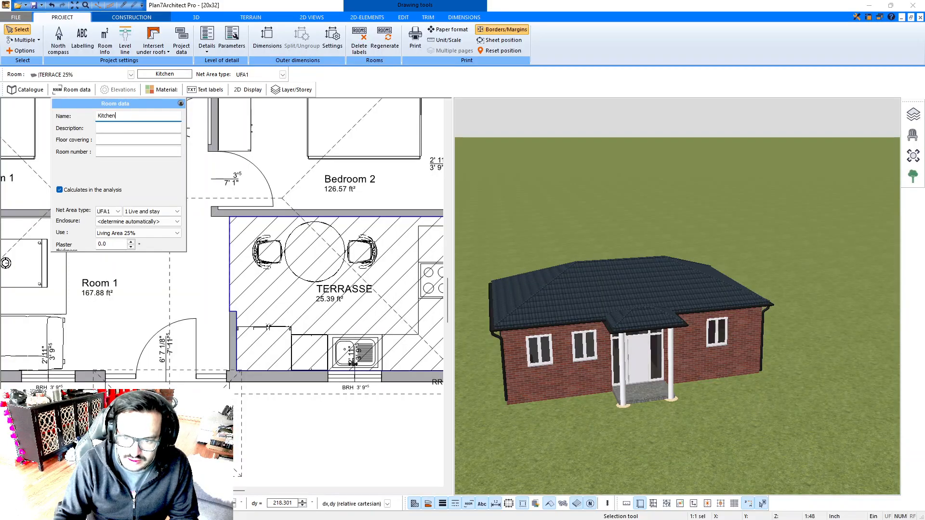
{"action": "left_click", "coordinate": [181, 104]}
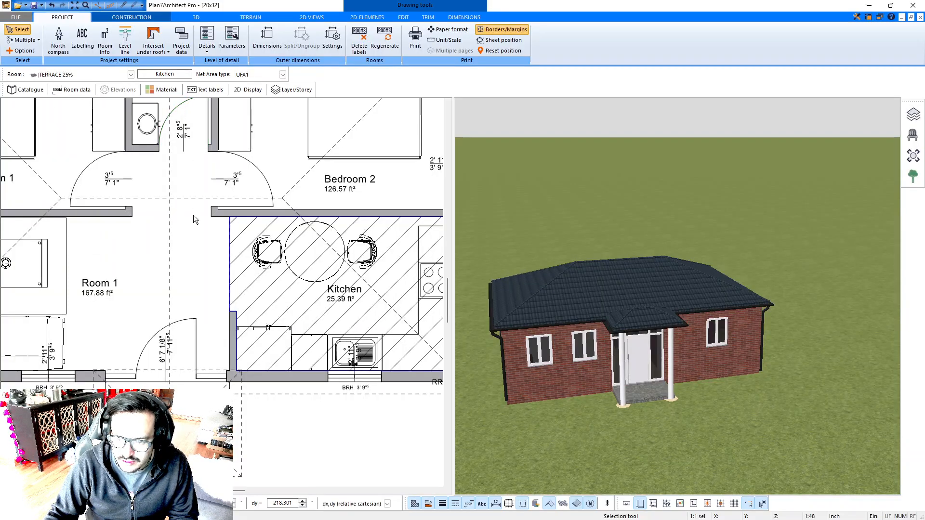
- Rename Room 1 as Living Room
{"action": "middle_click_drag", "start_coordinate": [197, 244], "coordinate": [305, 237]}
{"action": "left_click_drag", "start_coordinate": [241, 250], "coordinate": [278, 251]}
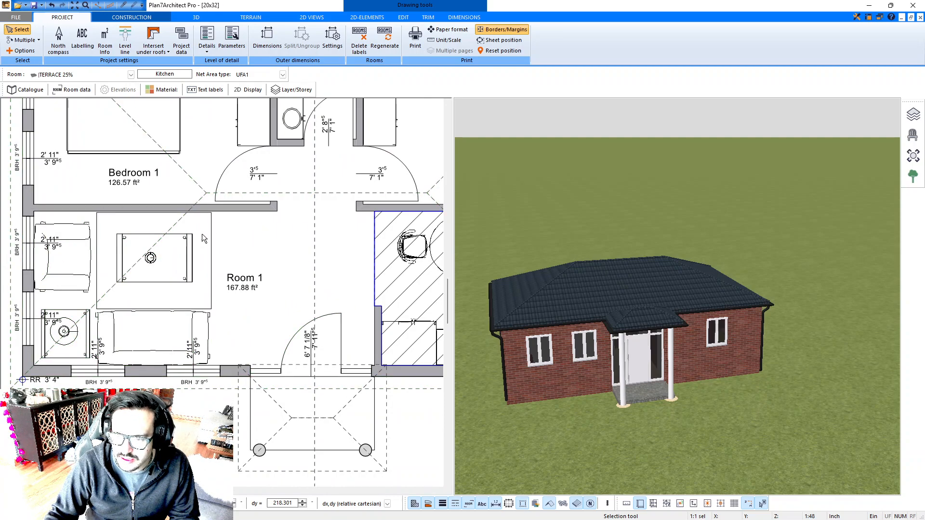
{"action": "left_click", "coordinate": [244, 284]}
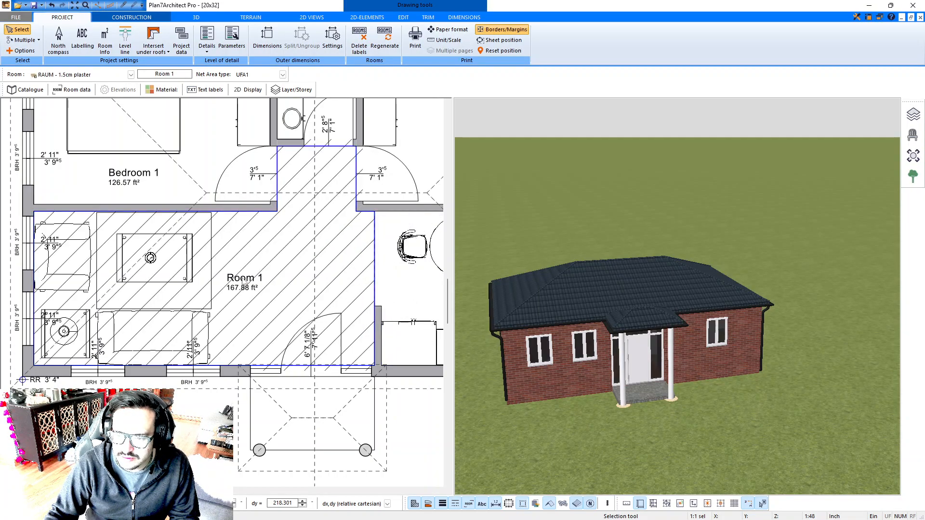
{"action": "double_click", "coordinate": [244, 284]}
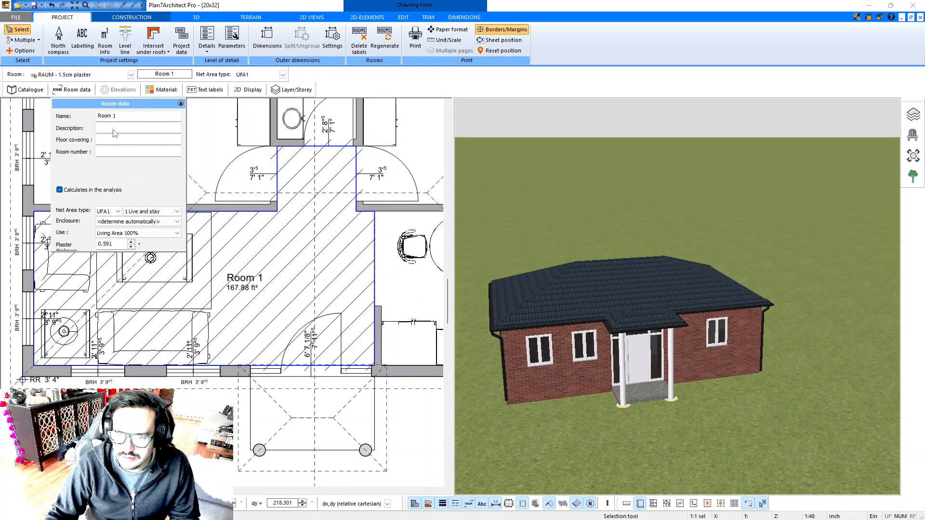
{"action": "left_click_drag", "start_coordinate": [117, 119], "coordinate": [99, 116]}
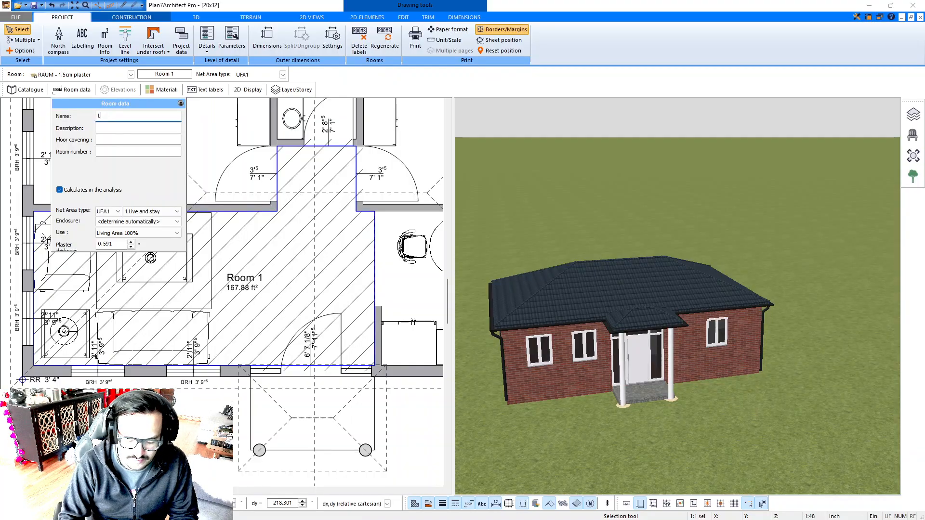
{"action": "type", "text": "Living Room"}
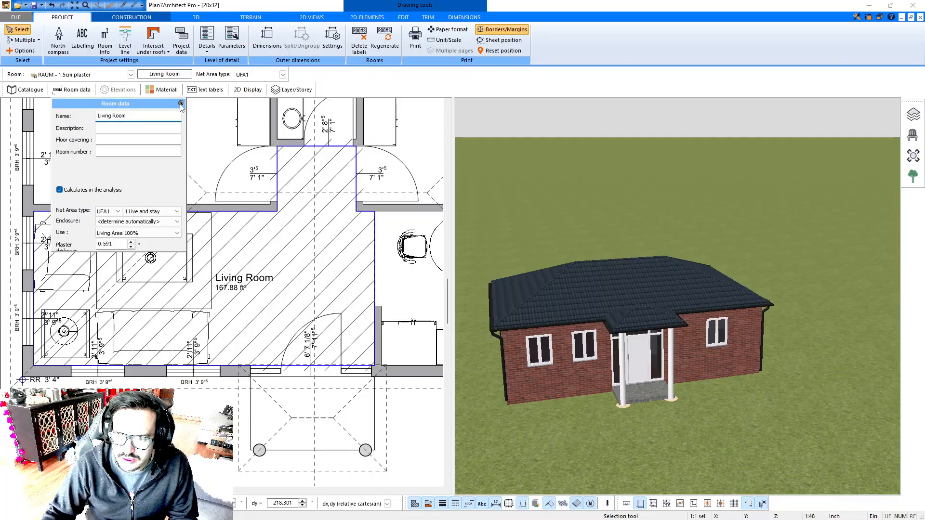
{"action": "left_click", "coordinate": [181, 104]}
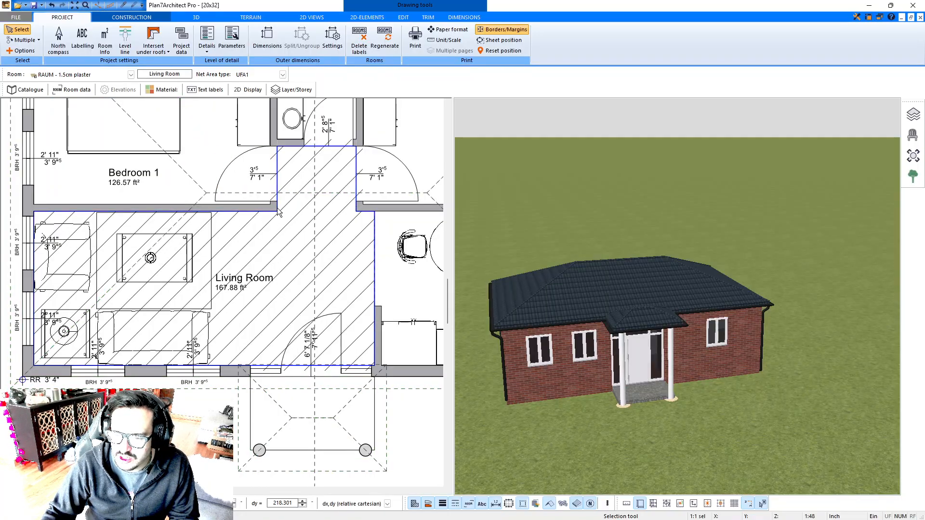
- Draw a straight virtual wall from the entrance opening's sofa-side edge up to Bedroom 1's wall, separating the living room from the entrance area
{"action": "left_click", "coordinate": [282, 367]}
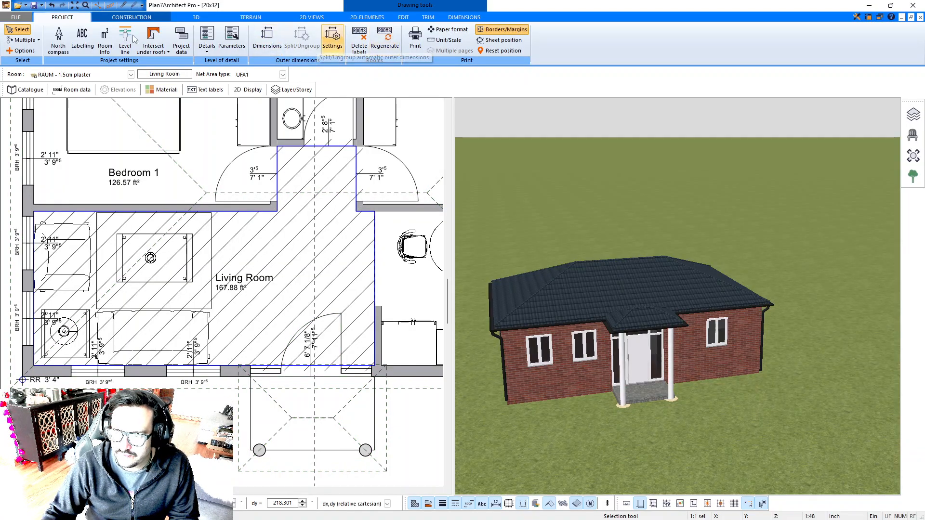
{"action": "left_click", "coordinate": [129, 19]}
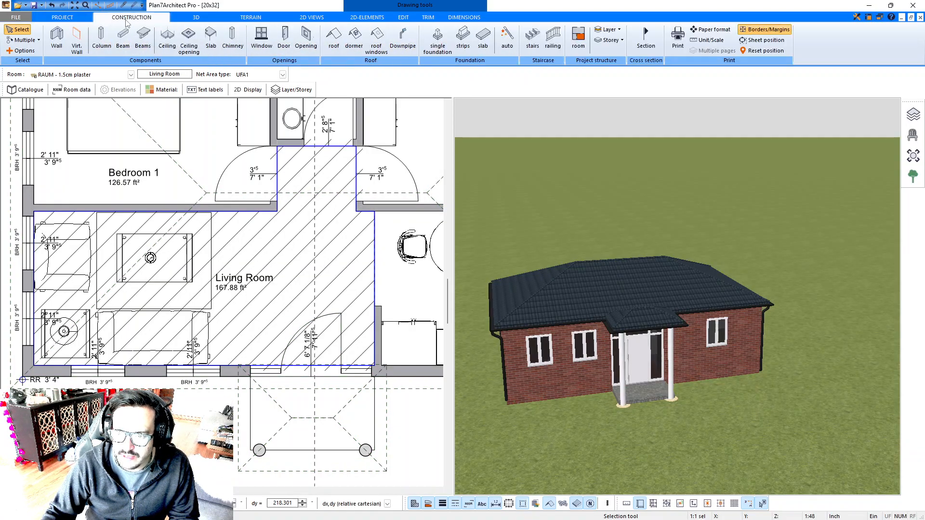
{"action": "left_click", "coordinate": [79, 43]}
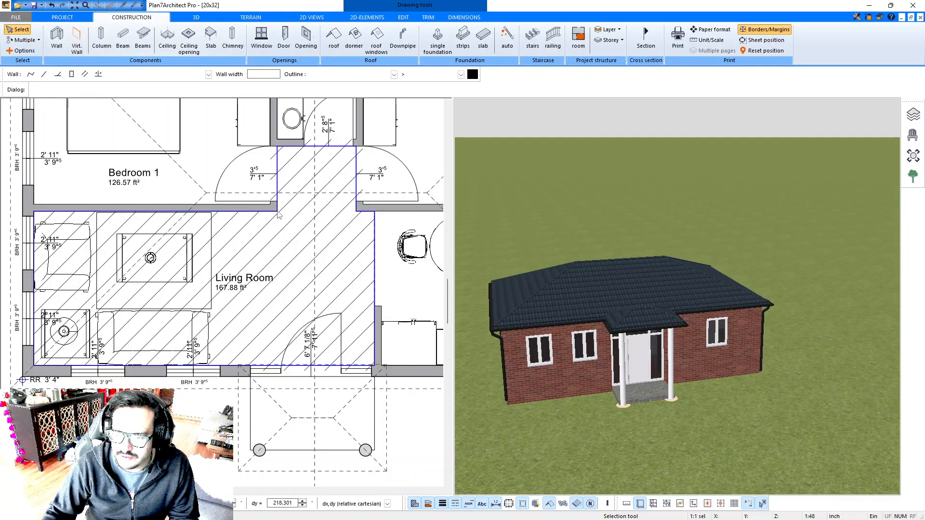
{"action": "left_click", "coordinate": [277, 211]}
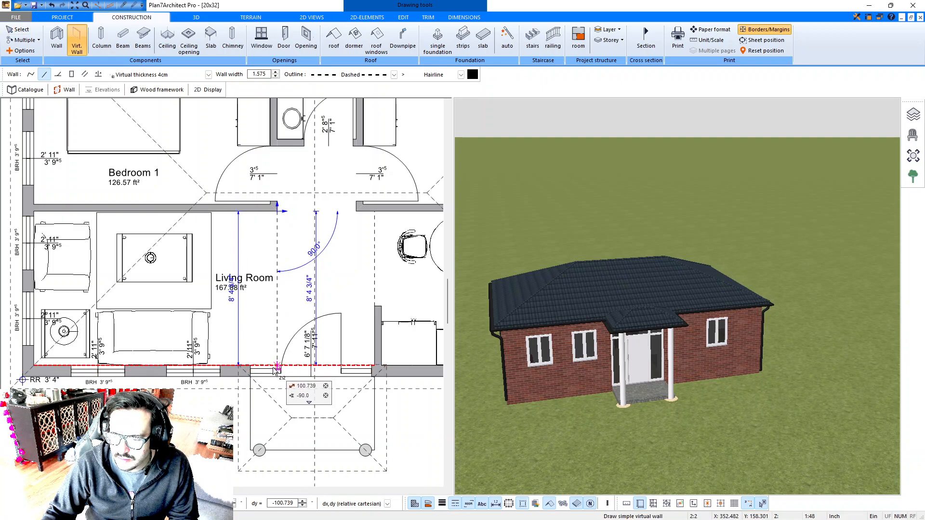
{"action": "key", "text": "Escape"}
{"action": "left_click", "coordinate": [250, 365]}
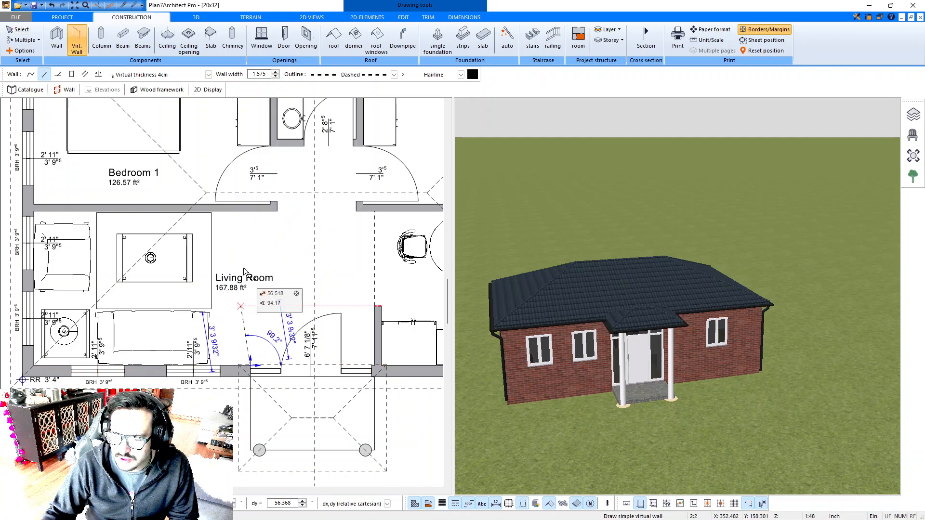
{"action": "left_click", "coordinate": [249, 213]}
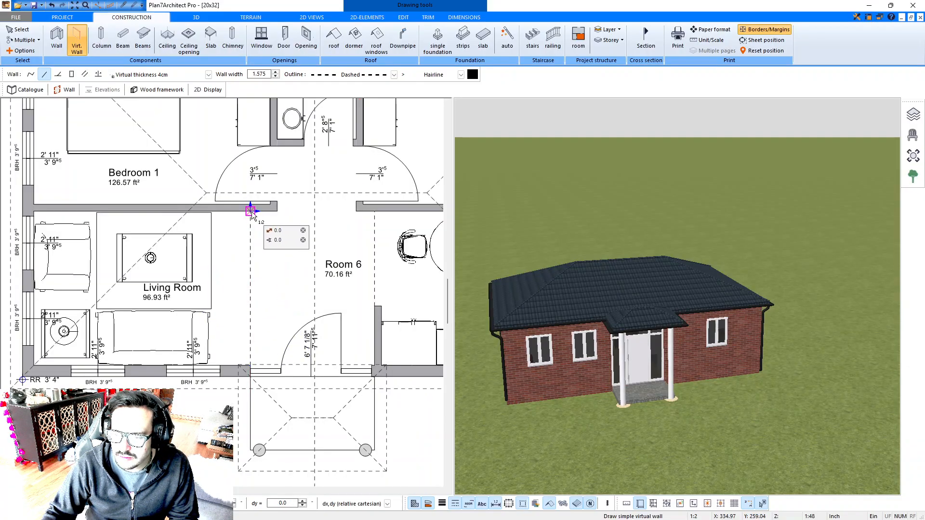
- Draw two straight virtual walls separating the entrance corridor from Bedroom 1 and Bedroom 2, each running between the facing wall corners
{"action": "left_click", "coordinate": [277, 211]}
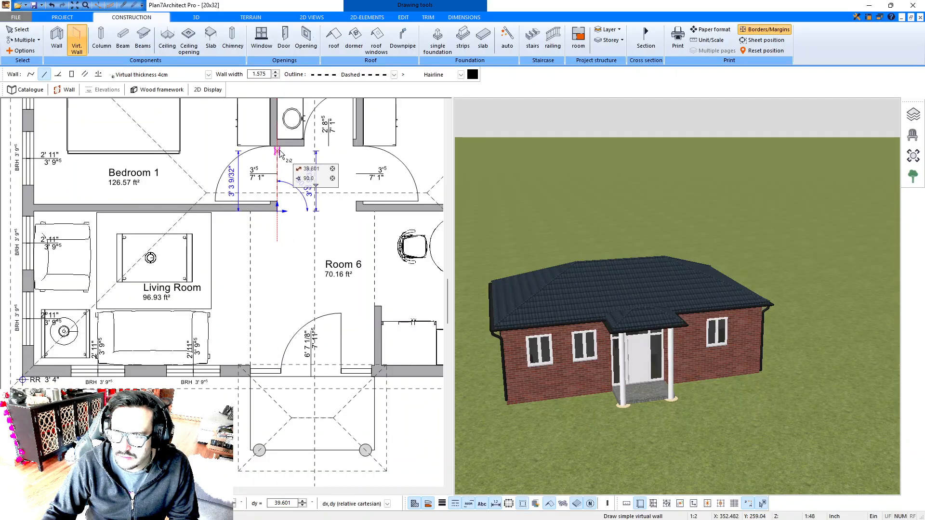
{"action": "left_click", "coordinate": [303, 152]}
{"action": "left_click", "coordinate": [352, 147]}
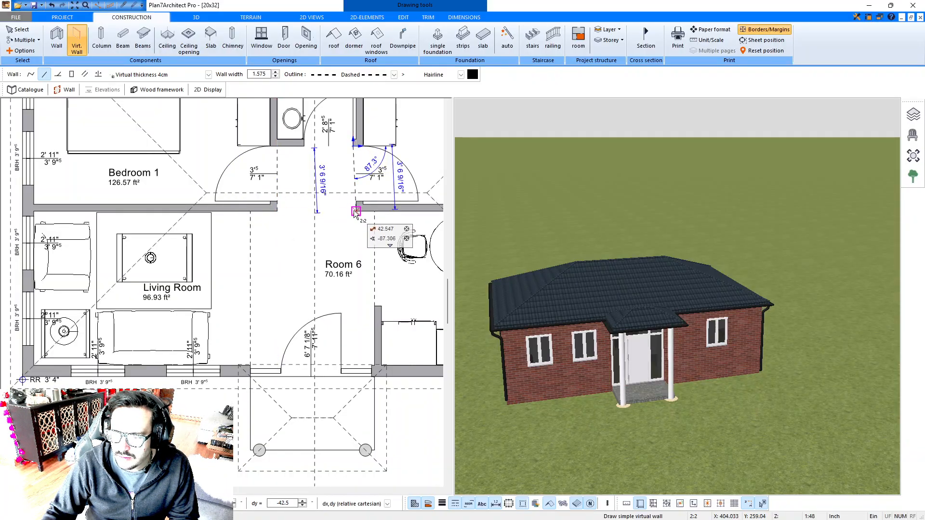
{"action": "scroll", "coordinate": [355, 193], "scroll_direction": "up", "scroll_amount": 2}
{"action": "scroll", "coordinate": [357, 130], "scroll_direction": "up", "scroll_amount": 4}
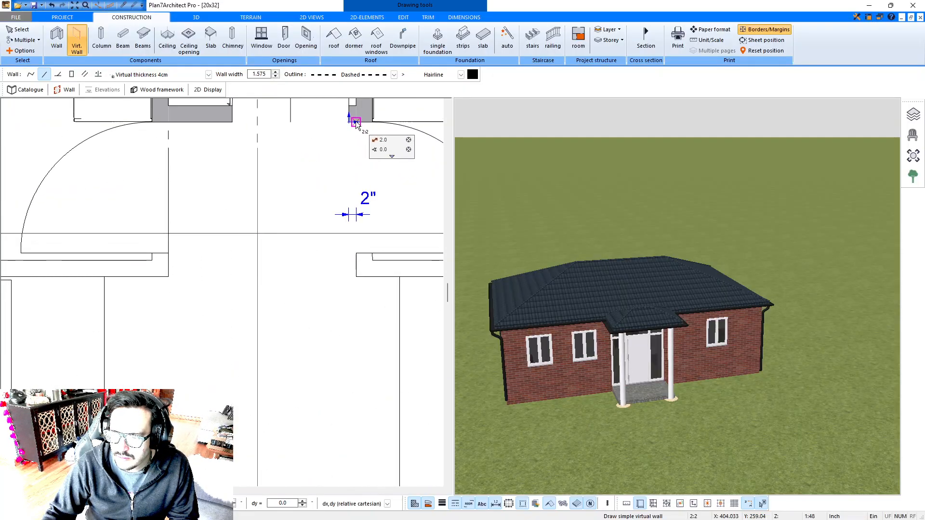
{"action": "left_click", "coordinate": [350, 123]}
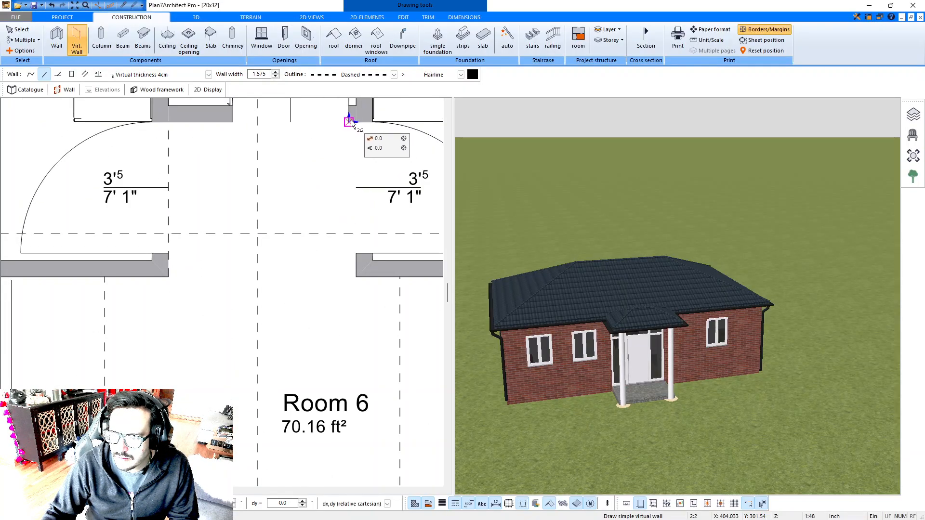
{"action": "scroll", "coordinate": [352, 124], "scroll_direction": "up", "scroll_amount": 2}
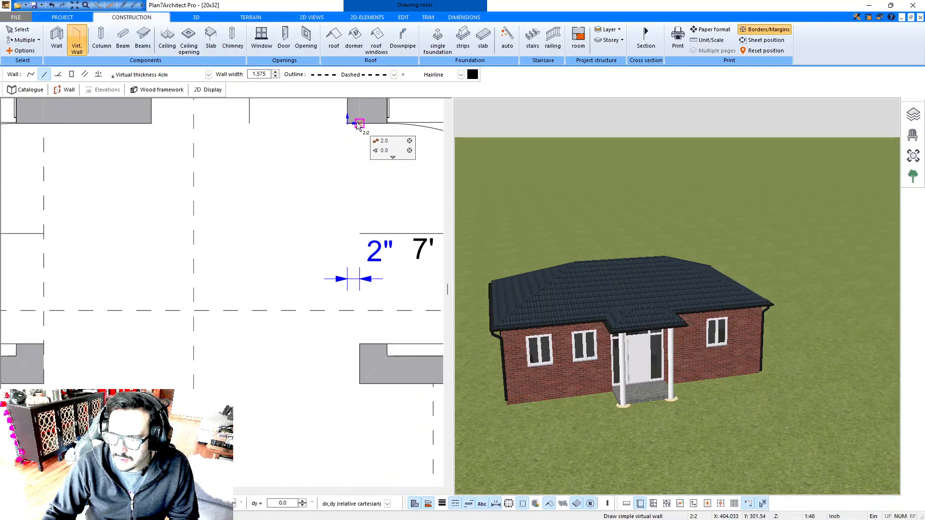
{"action": "scroll", "coordinate": [355, 123], "scroll_direction": "up", "scroll_amount": 2}
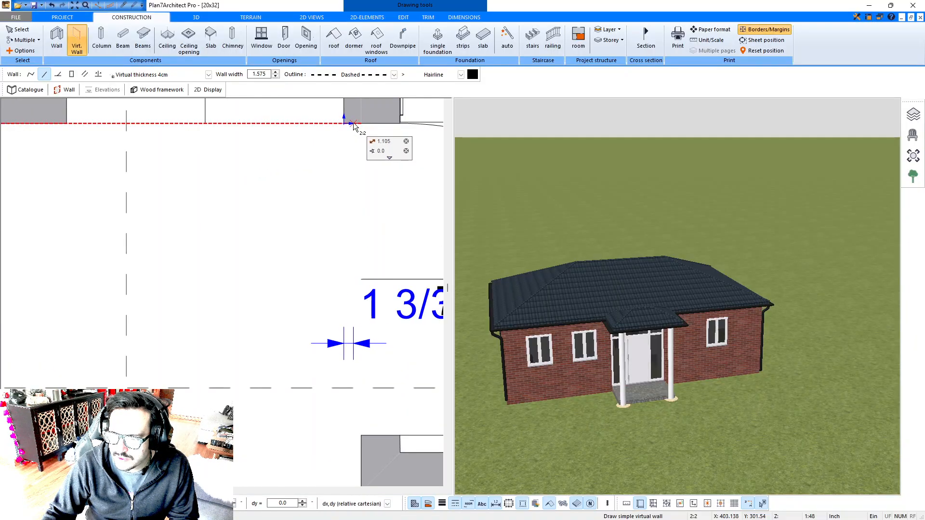
{"action": "left_click", "coordinate": [357, 123]}
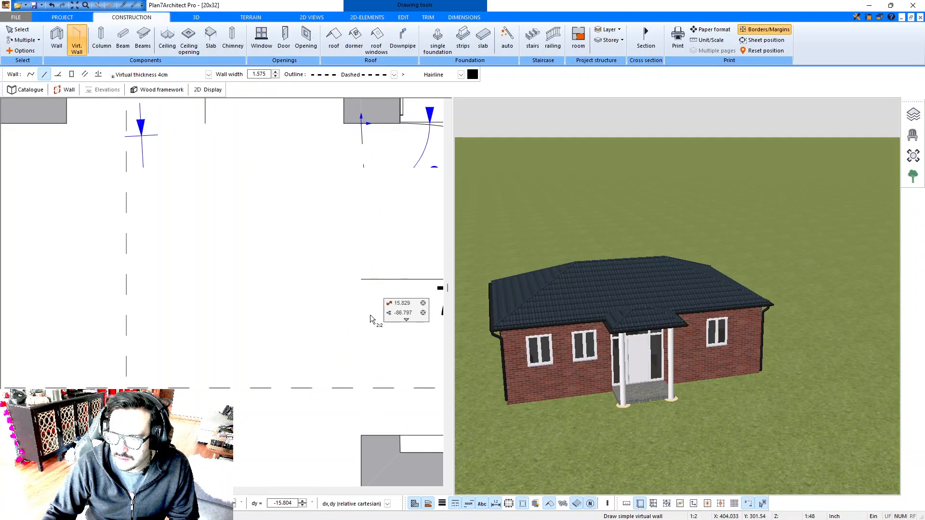
{"action": "left_click", "coordinate": [361, 436]}
{"action": "scroll", "coordinate": [361, 436], "scroll_direction": "down", "scroll_amount": 3}
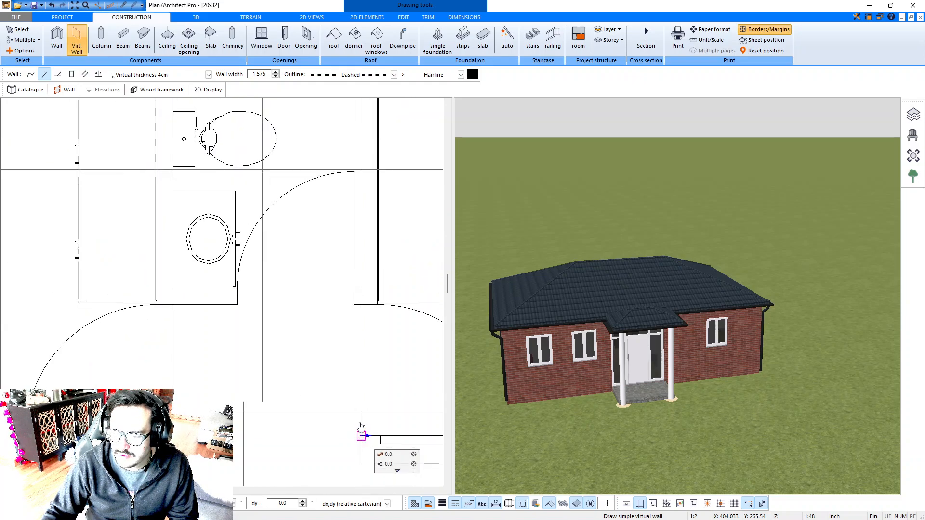
{"action": "scroll", "coordinate": [324, 258], "scroll_direction": "down", "scroll_amount": 5}
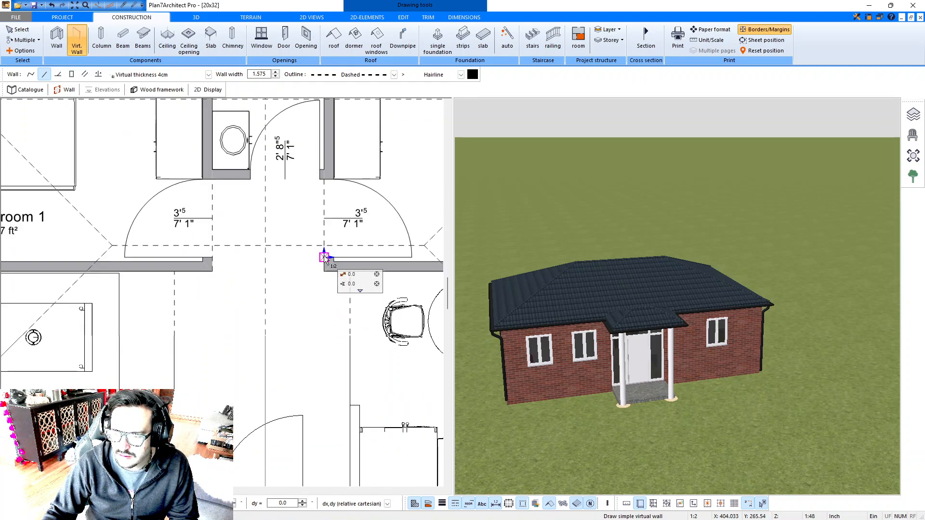
{"action": "left_click", "coordinate": [325, 258]}
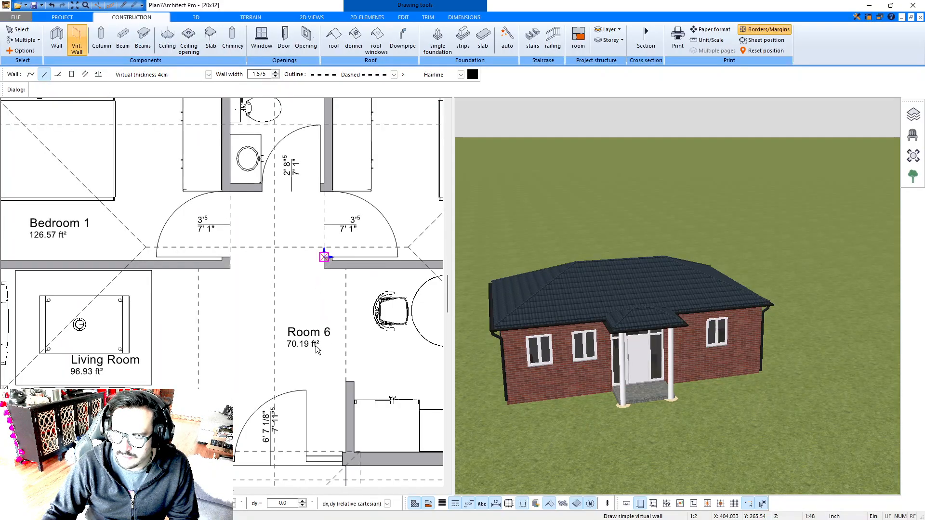
{"action": "key", "text": "Escape"}
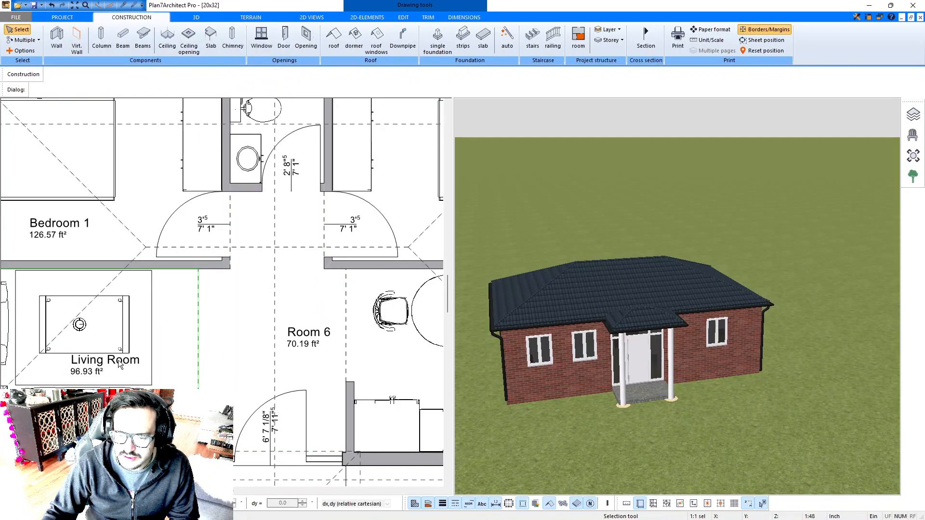
- Shift the Living Room label slightly away from the entrance area and centre the Room 6 label within its room
{"action": "left_click_drag", "start_coordinate": [112, 364], "coordinate": [112, 366]}
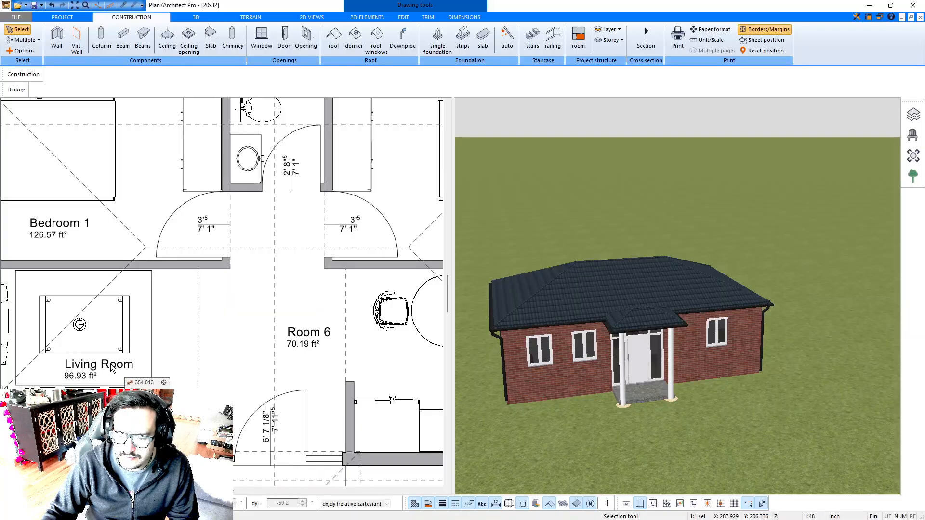
{"action": "mouse_move", "coordinate": [304, 340]}
{"action": "left_mouse_down"}
{"action": "mouse_move", "coordinate": [275, 343]}
{"action": "mouse_move", "coordinate": [284, 334]}
{"action": "left_mouse_up"}
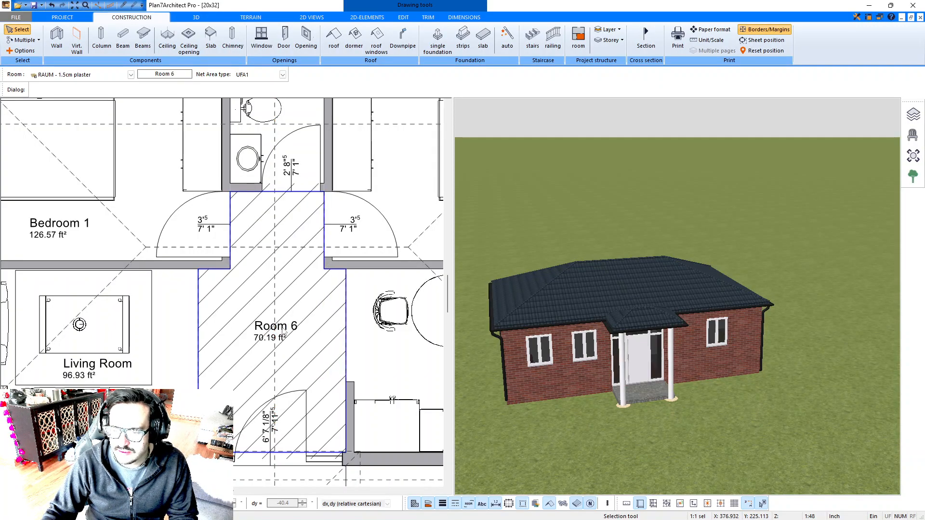
- Rename Room 6 as Access in its room data
{"action": "left_click", "coordinate": [76, 90]}
{"action": "left_click", "coordinate": [129, 117]}
{"action": "type", "text": "Access"}
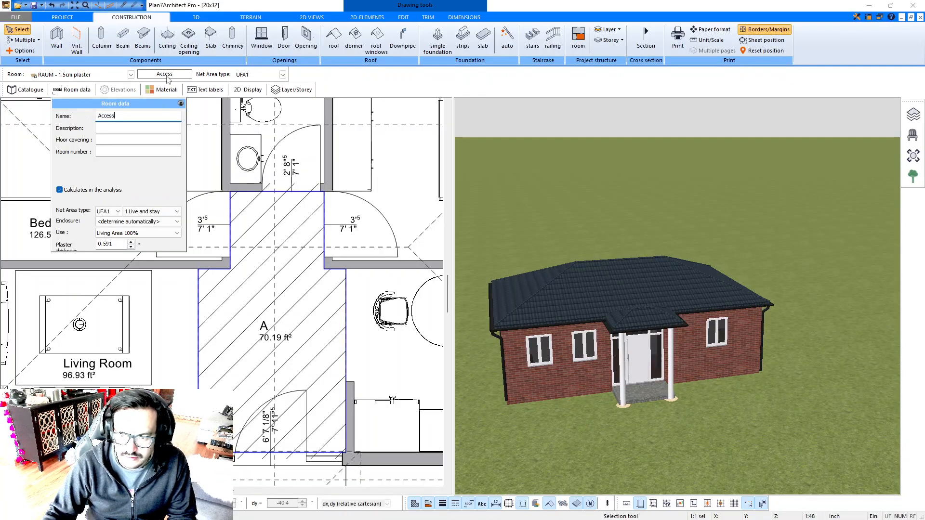
{"action": "left_click", "coordinate": [181, 104]}
{"action": "key", "text": "Escape"}
- Show the mapped 2D view on the complete floor plan so its components are filled with their materials
{"action": "scroll", "coordinate": [273, 285], "scroll_direction": "down", "scroll_amount": 2}
{"action": "middle_click_drag", "start_coordinate": [275, 290], "coordinate": [276, 204]}
{"action": "scroll", "coordinate": [277, 207], "scroll_direction": "down", "scroll_amount": 5}
{"action": "mouse_move", "coordinate": [264, 267]}
{"action": "middle_mouse_down"}
{"action": "mouse_move", "coordinate": [260, 281]}
{"action": "mouse_move", "coordinate": [268, 273]}
{"action": "middle_mouse_up"}
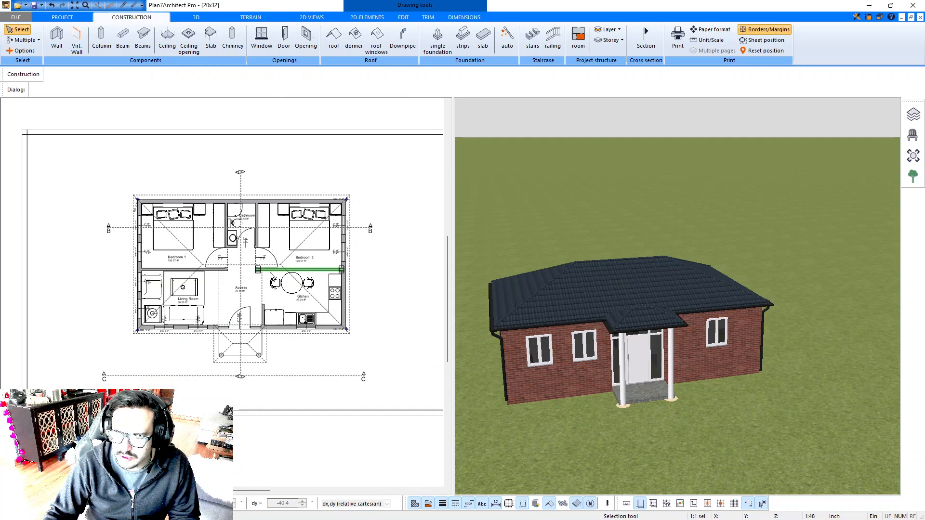
{"action": "scroll", "coordinate": [270, 272], "scroll_direction": "down", "scroll_amount": 3}
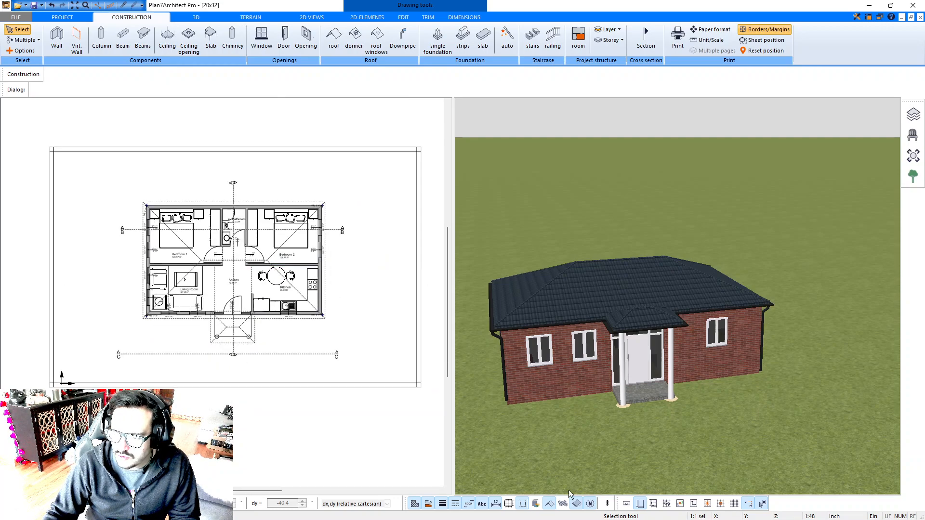
{"action": "right_click", "coordinate": [603, 508]}
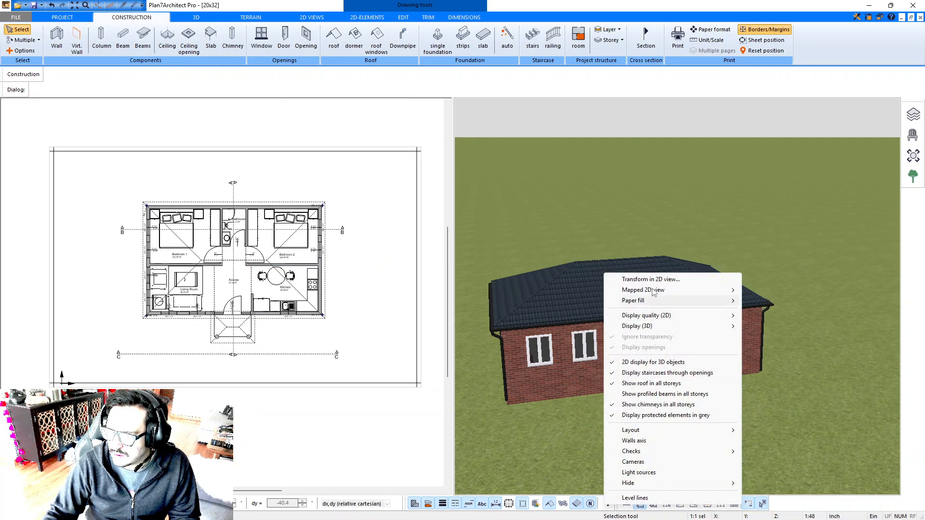
{"action": "mouse_move", "coordinate": [653, 291]}
{"action": "left_click", "coordinate": [757, 290]}
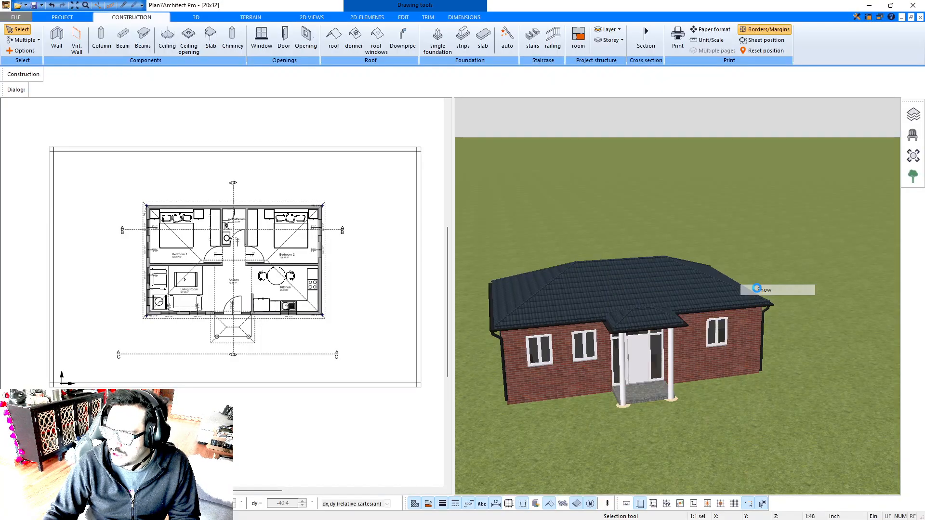
{"action": "scroll", "coordinate": [232, 291], "scroll_direction": "up", "scroll_amount": 5}
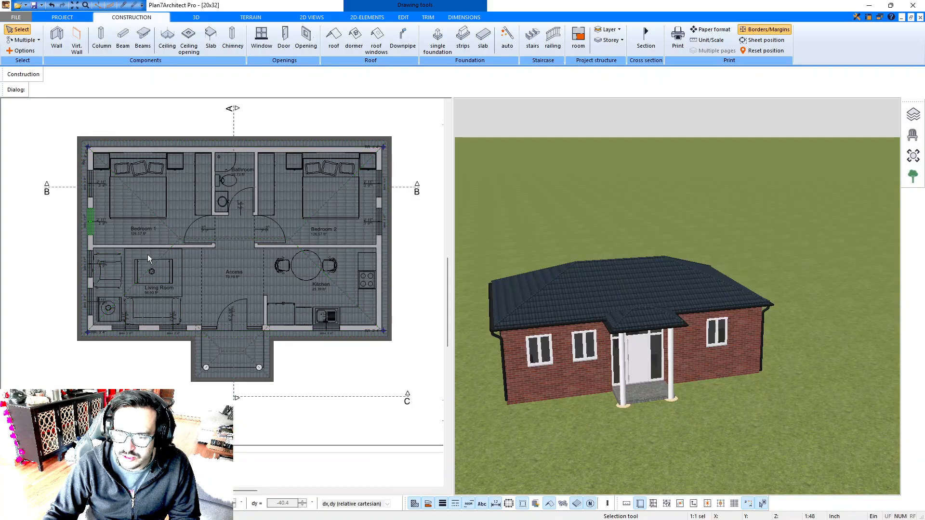
{"action": "scroll", "coordinate": [265, 289], "scroll_direction": "down", "scroll_amount": 5}
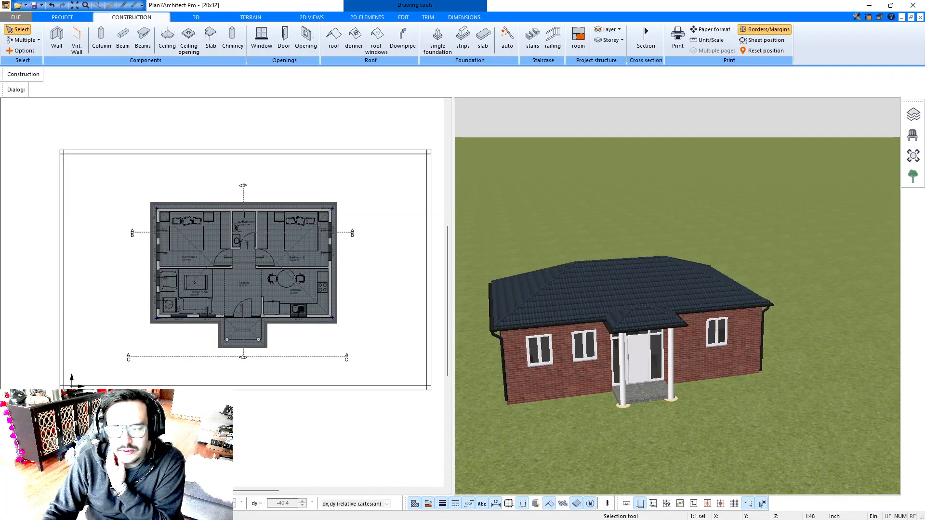
- Orbit the 3D model toward the front facade and switch that window to the 2D floor plan
{"action": "left_click_drag", "start_coordinate": [609, 375], "coordinate": [554, 405]}
{"action": "left_click_drag", "start_coordinate": [620, 353], "coordinate": [723, 364]}
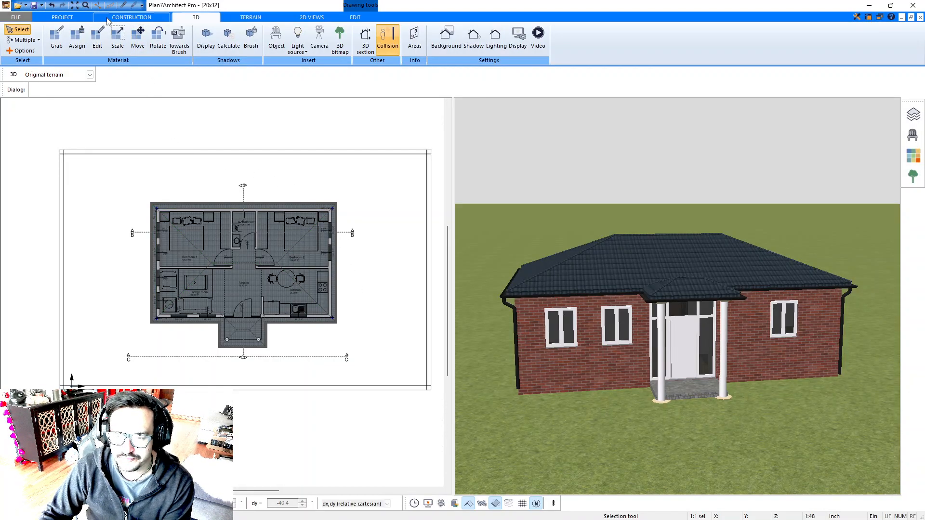
{"action": "left_click", "coordinate": [83, 18]}
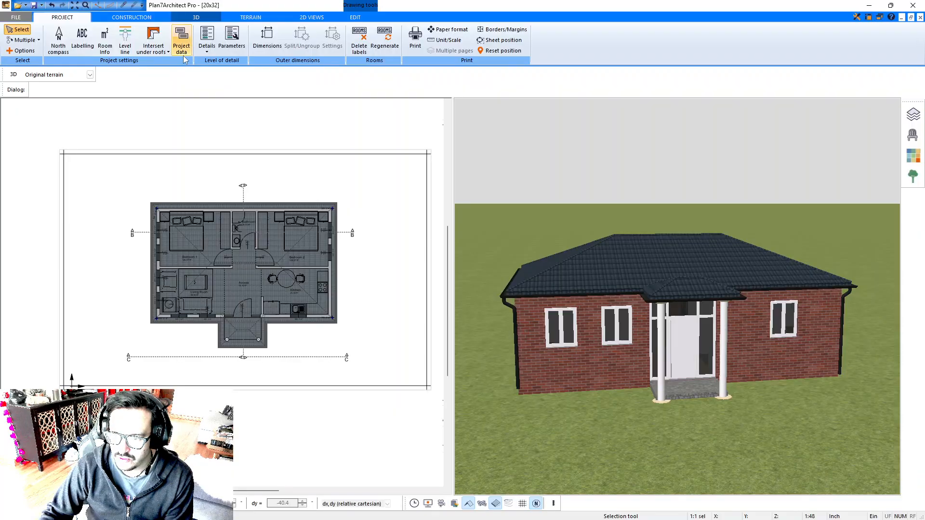
{"action": "left_click", "coordinate": [126, 20]}
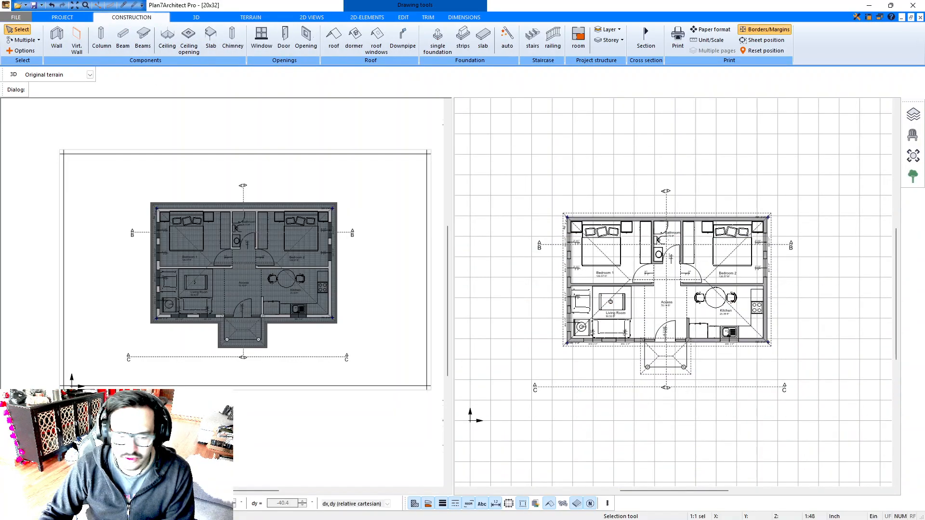